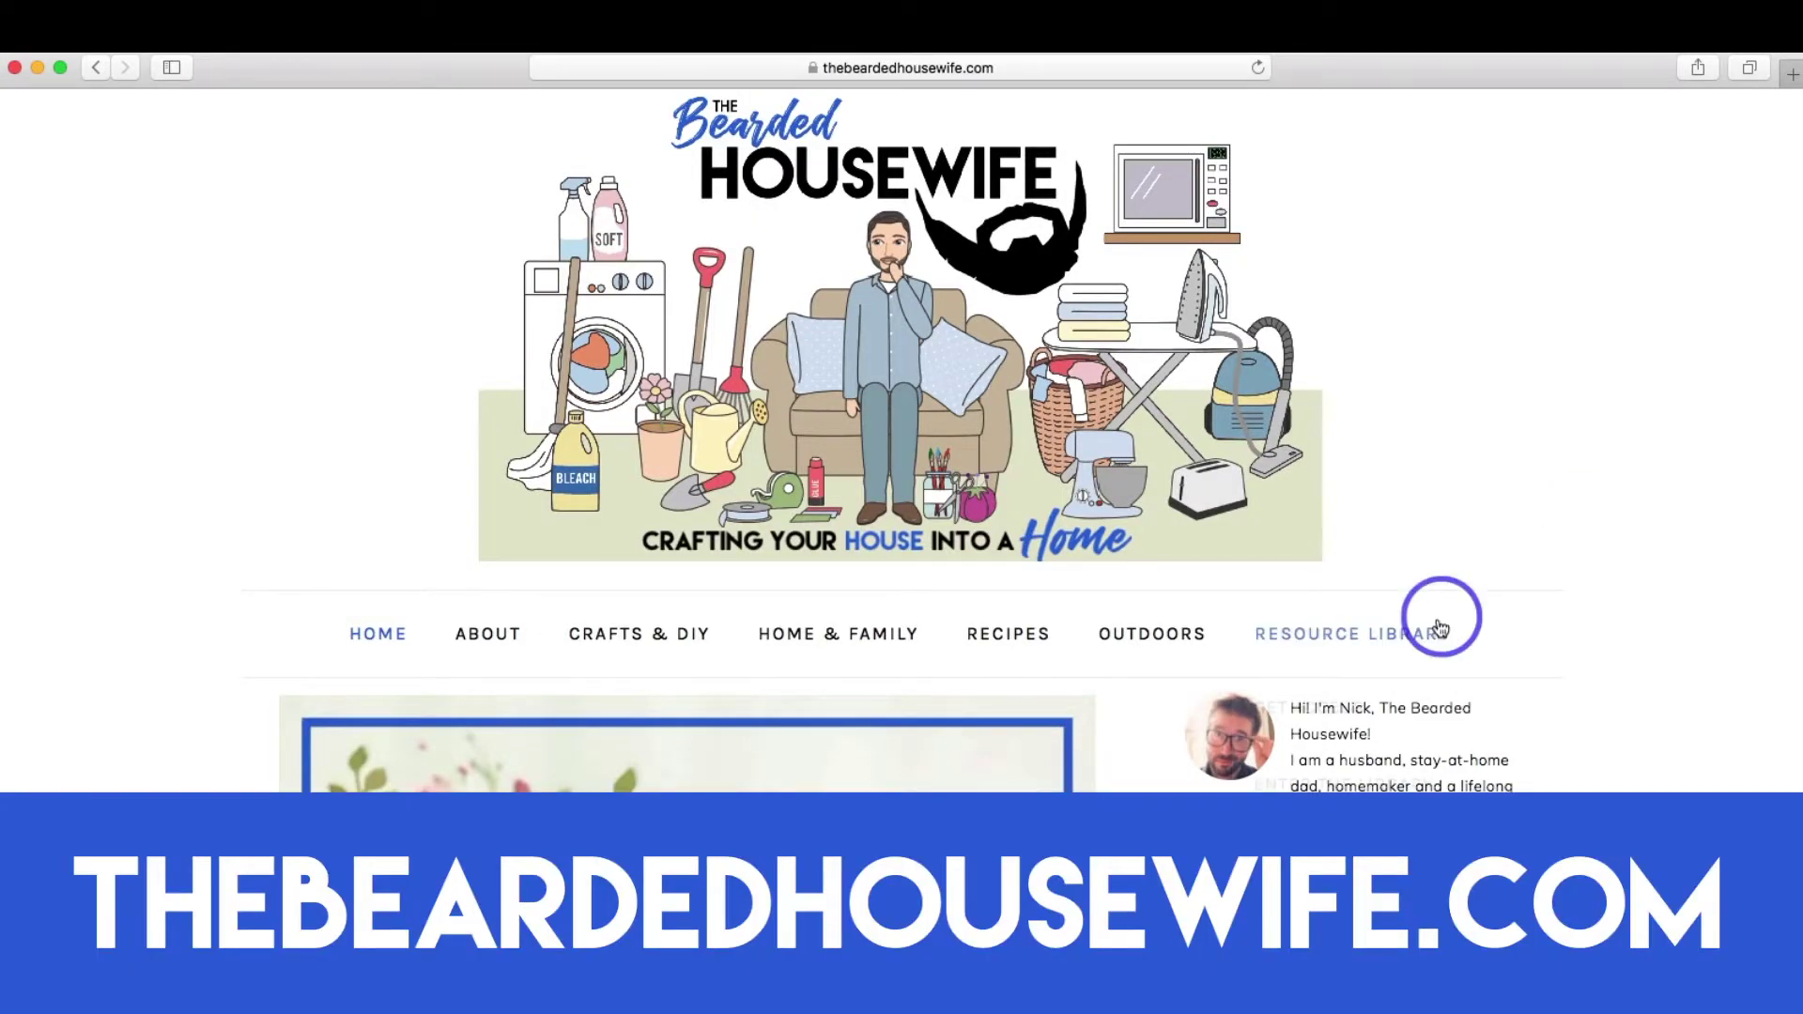
- Go to the blog's Resource Library and enter the password-protected library
mouse_move(1437, 631)
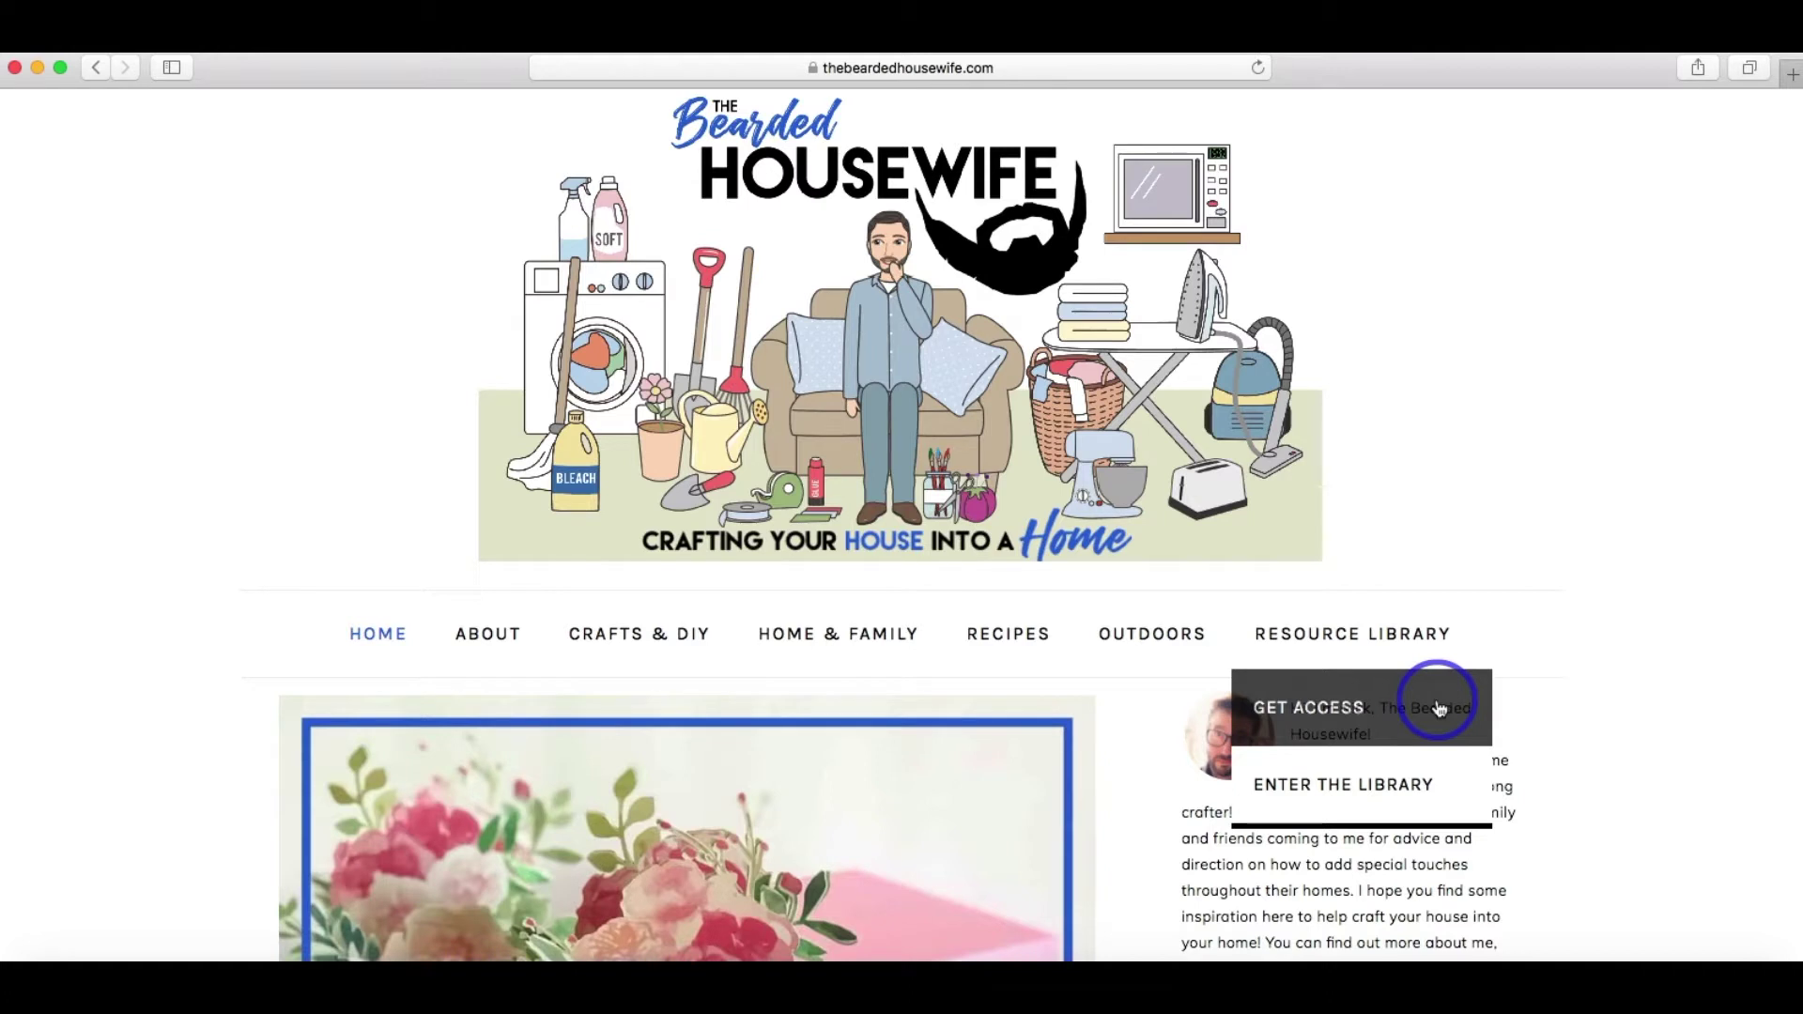
scroll(1442, 765, "down", 1)
left_click(1445, 770)
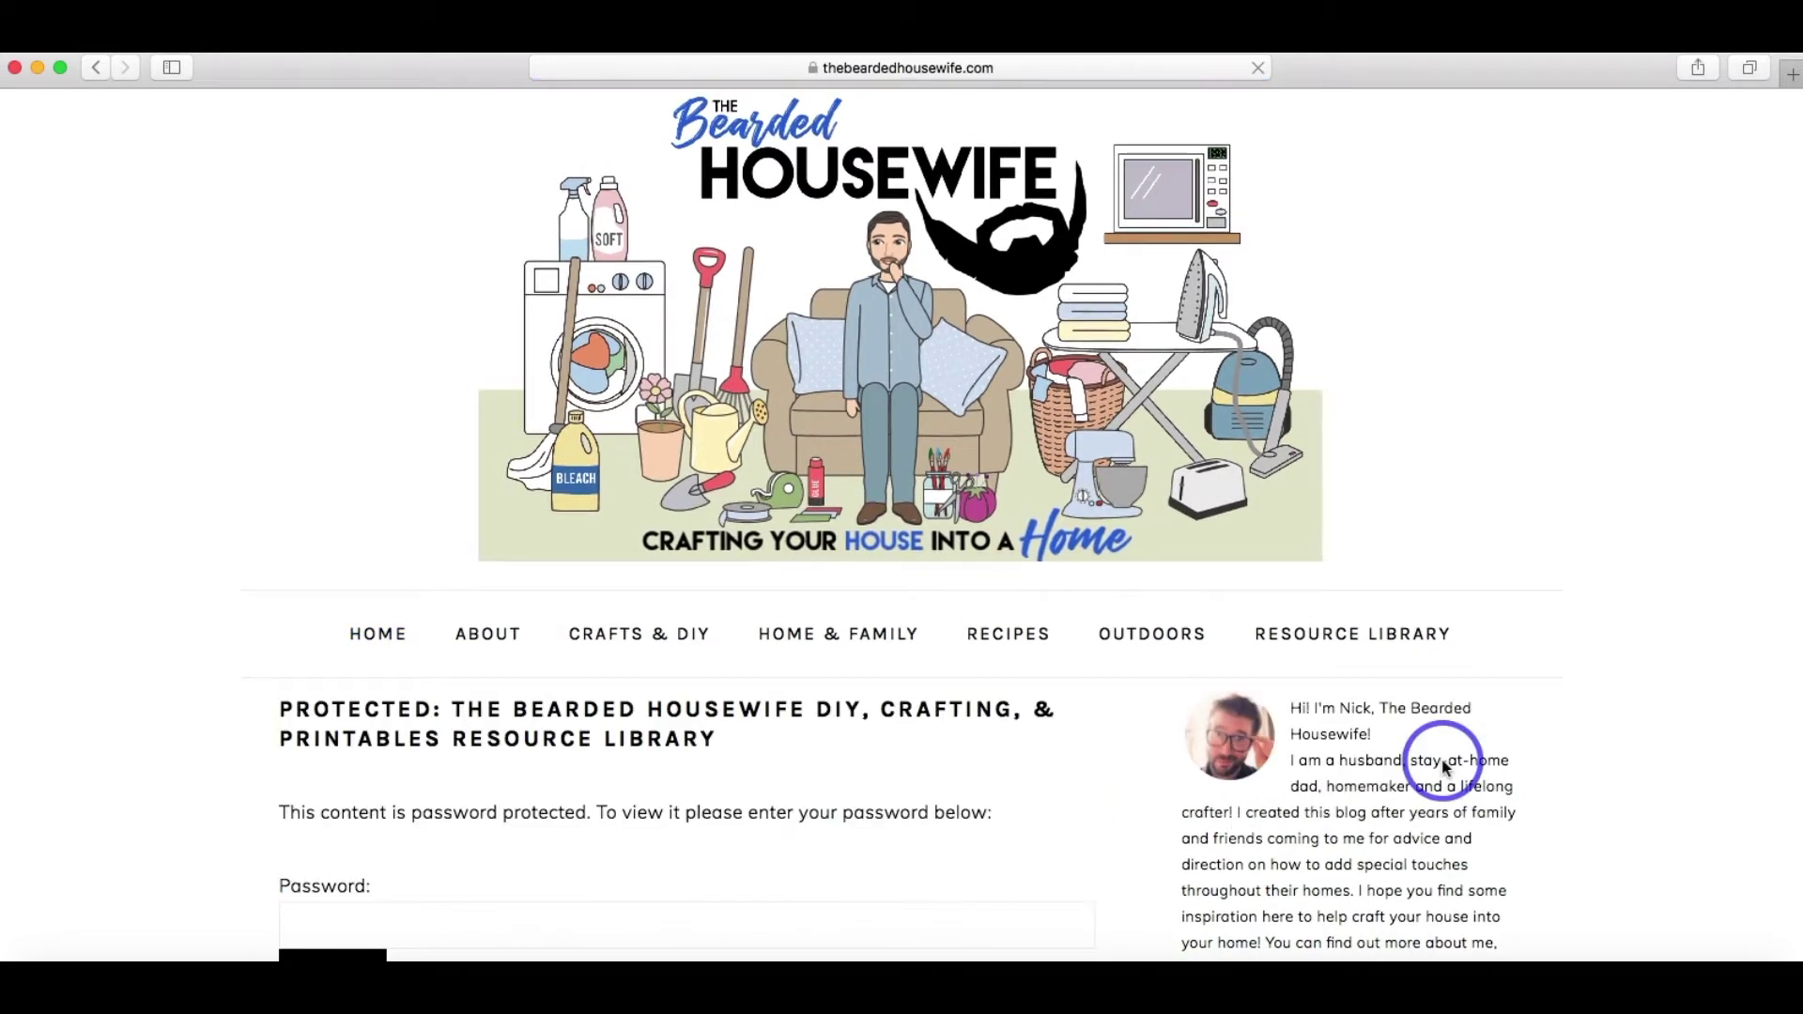
scroll(1406, 751, "down", 3)
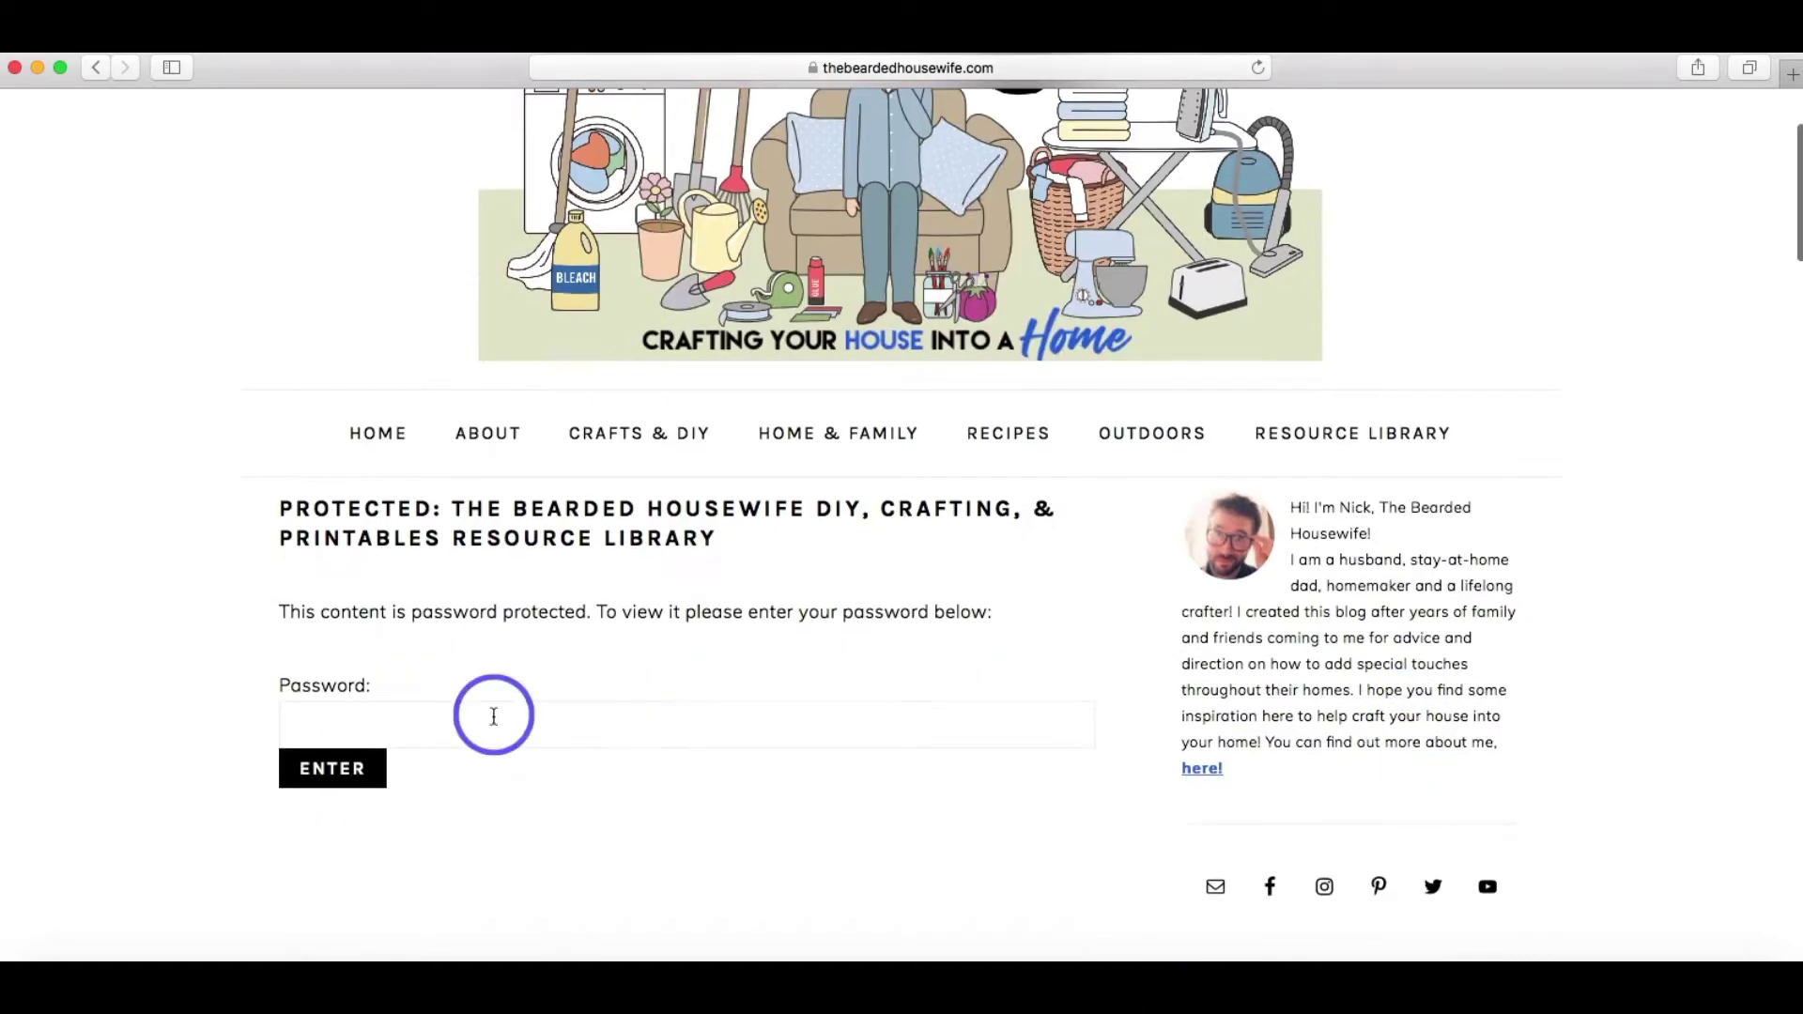
- Enter the library password, unlock it, and scroll down to the Alphabet Caterpillar link
left_click(493, 719)
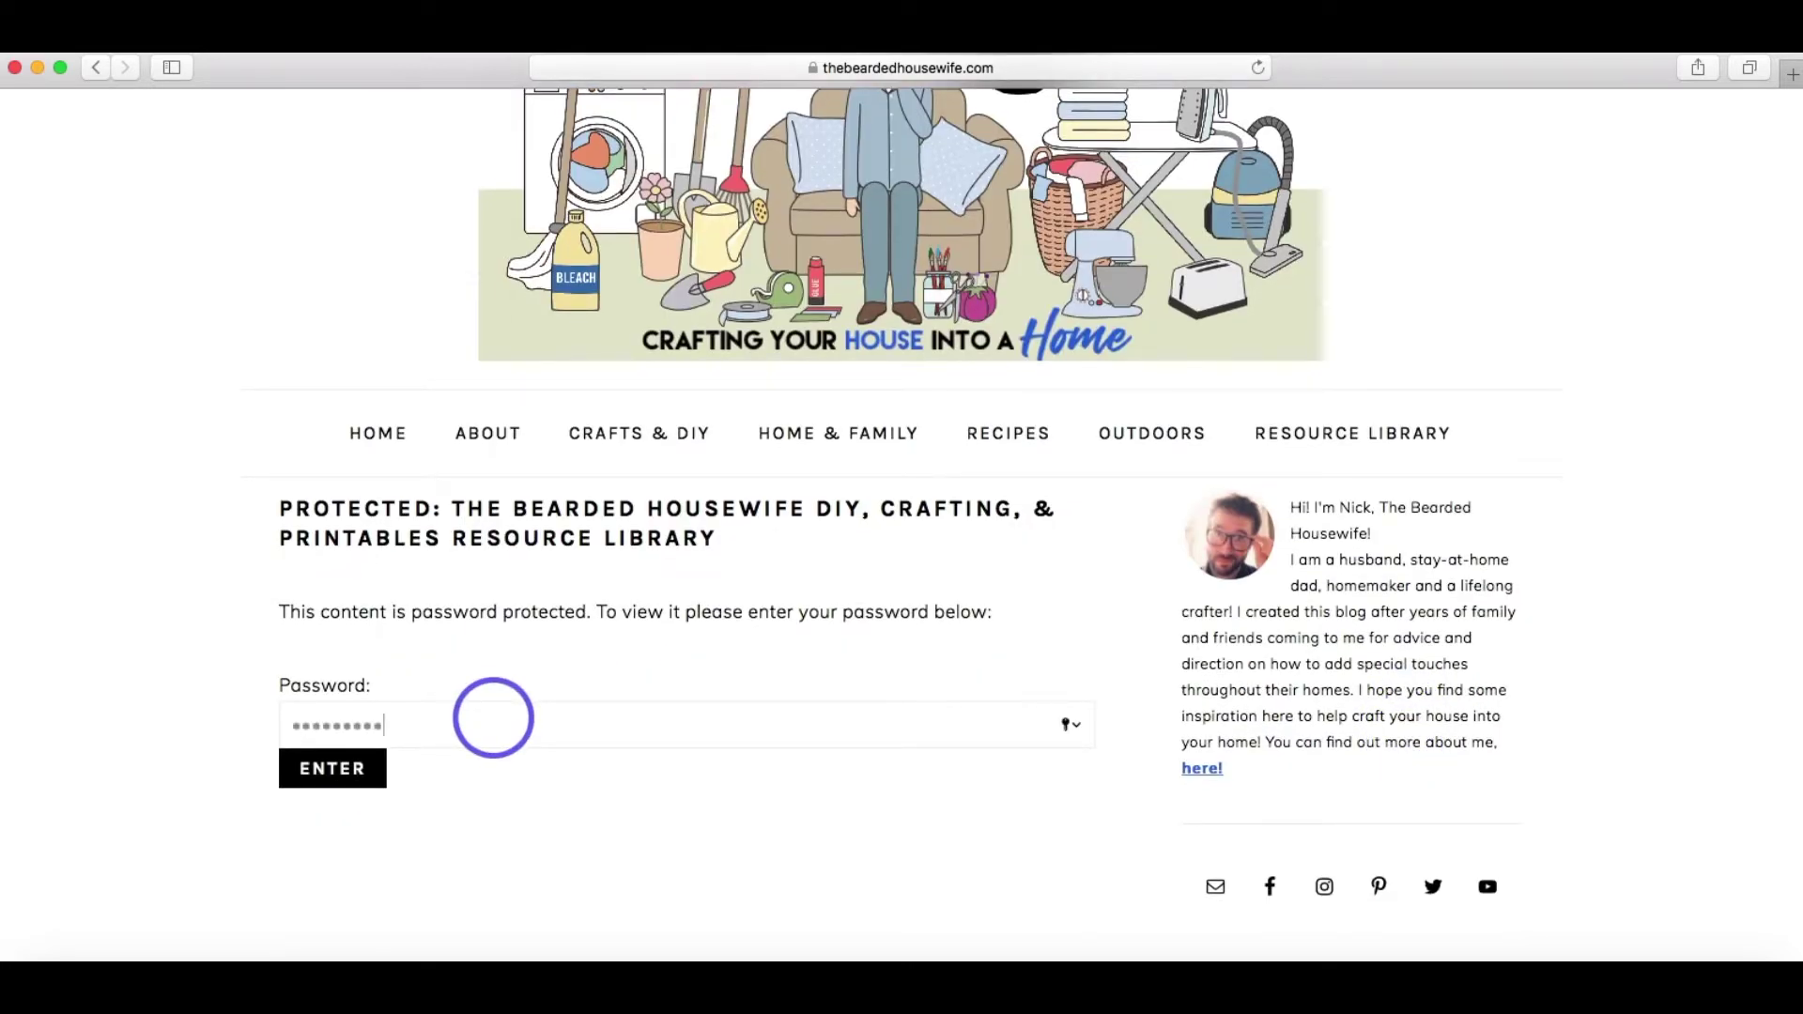
left_click(376, 761)
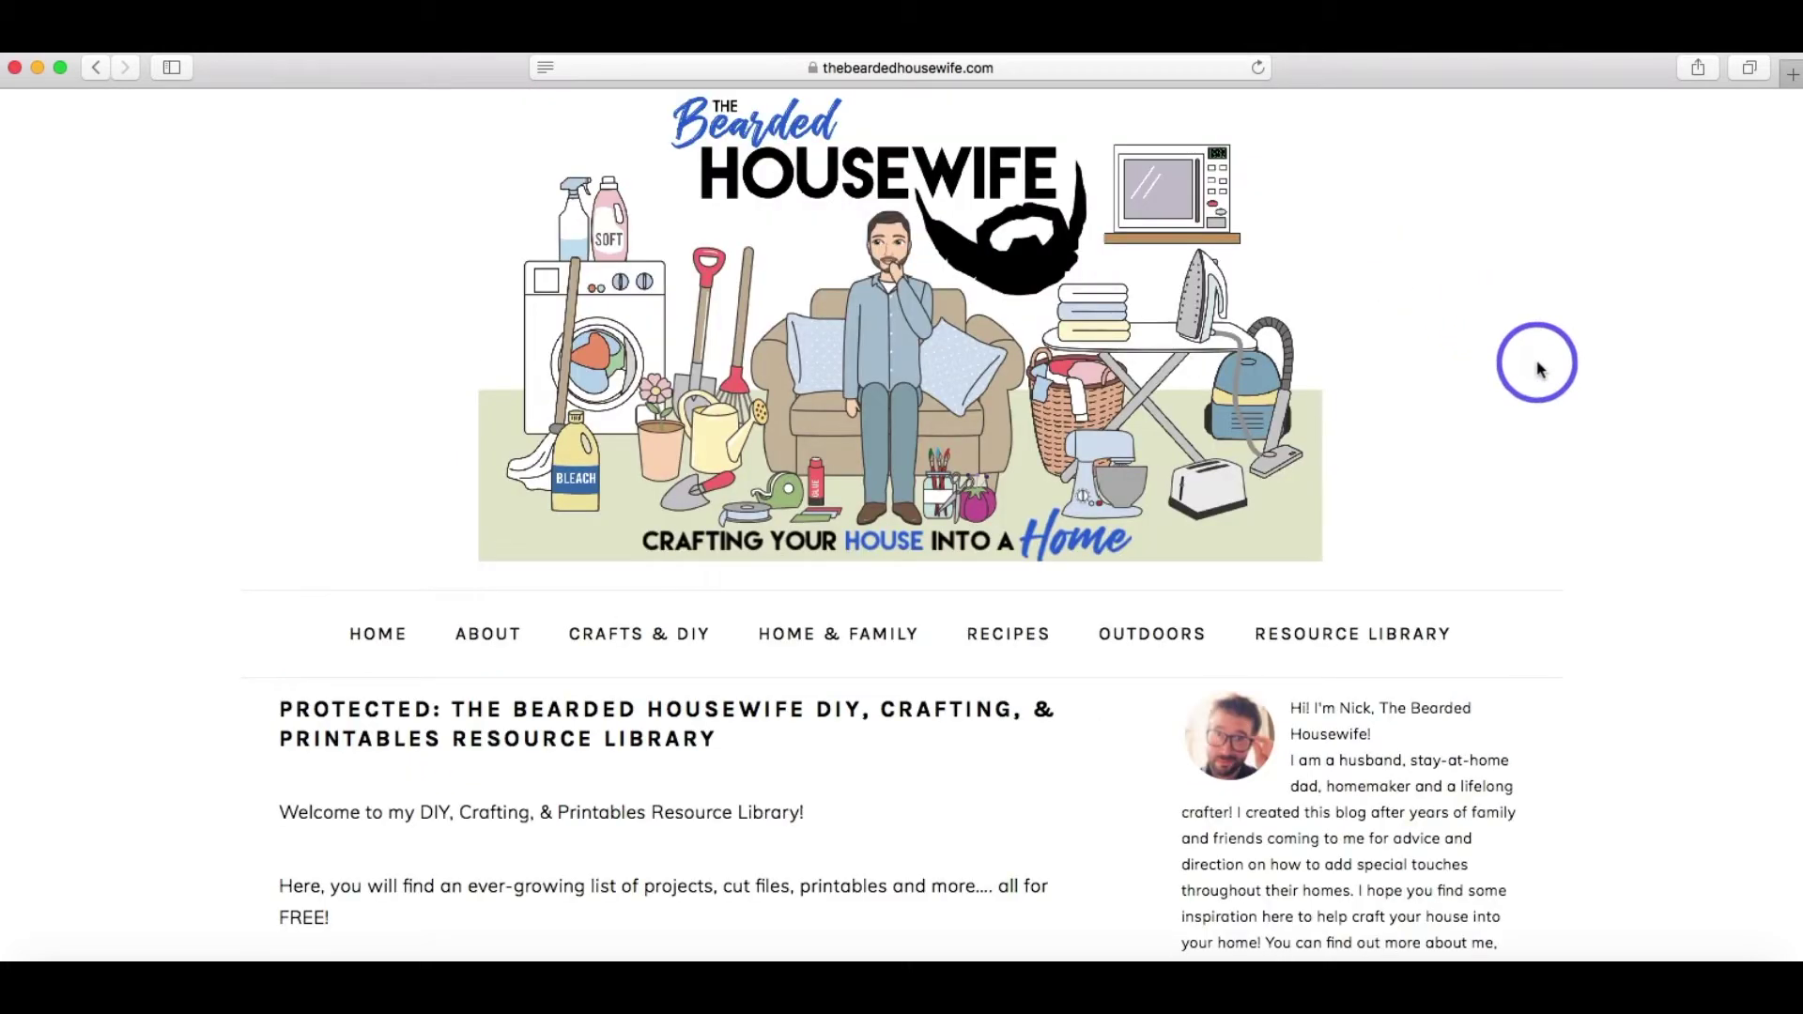
scroll(1538, 368, "down", 7)
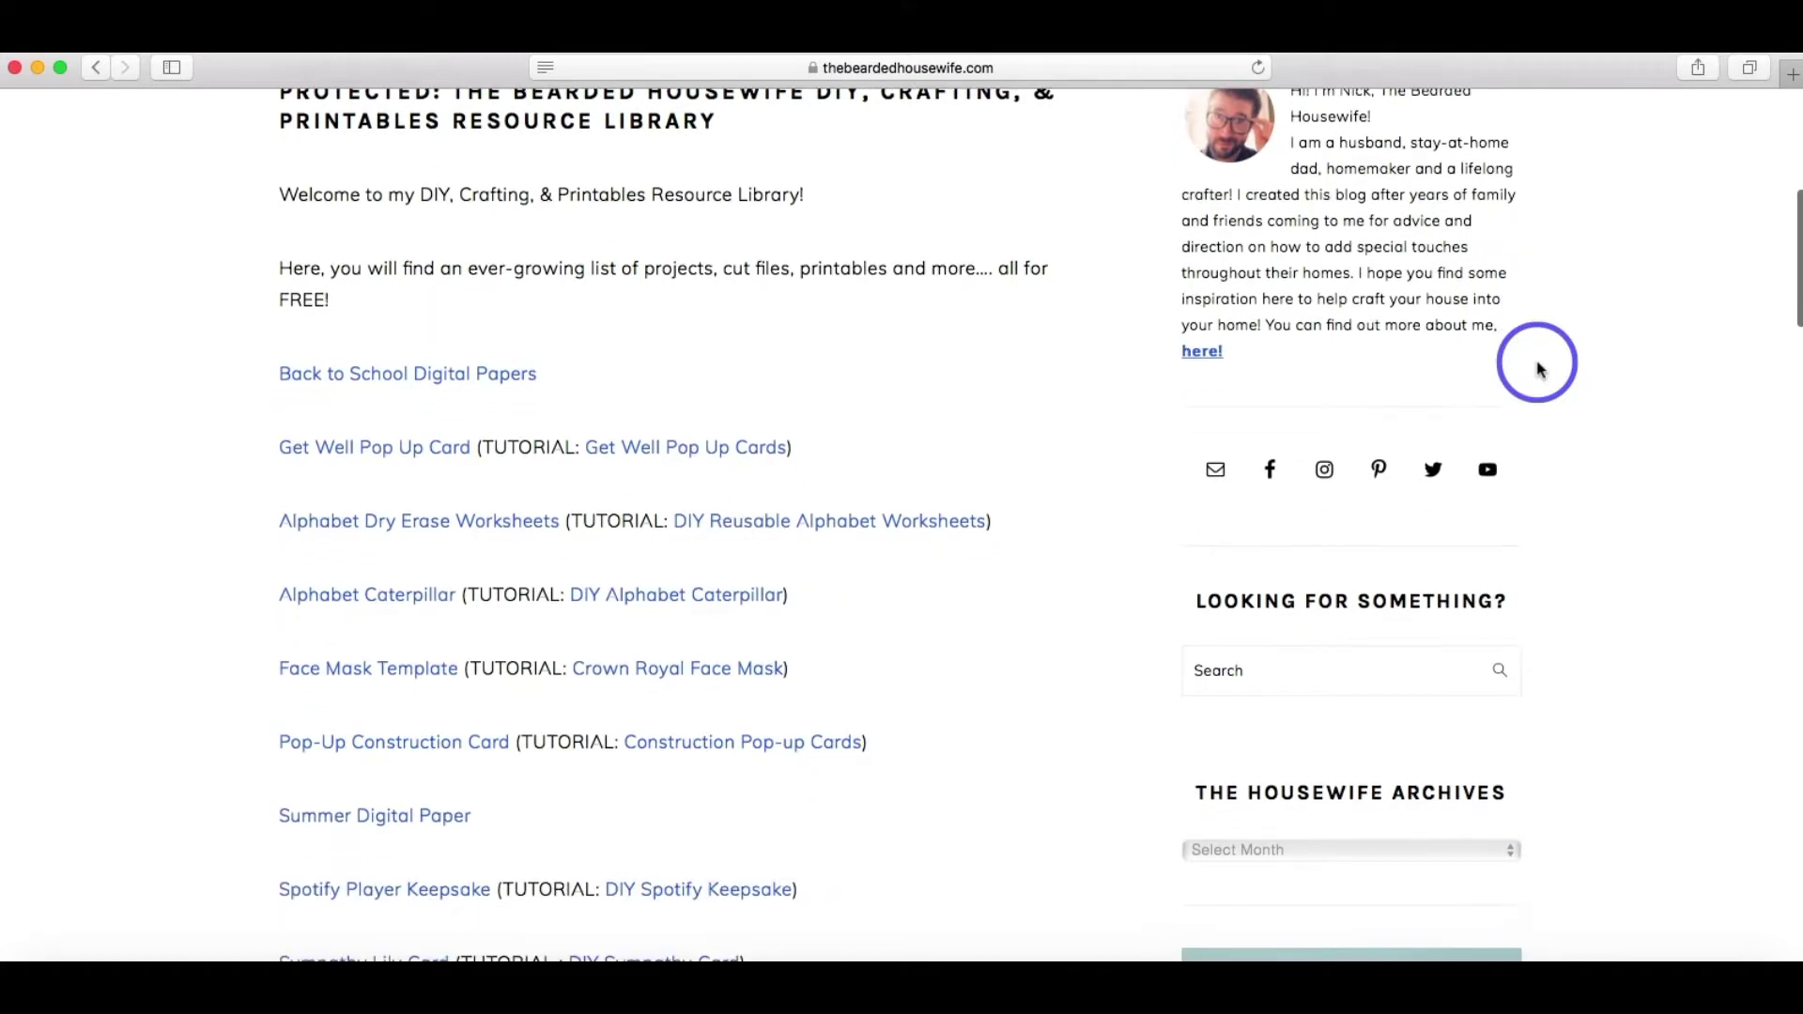
scroll(1536, 366, "down", 1)
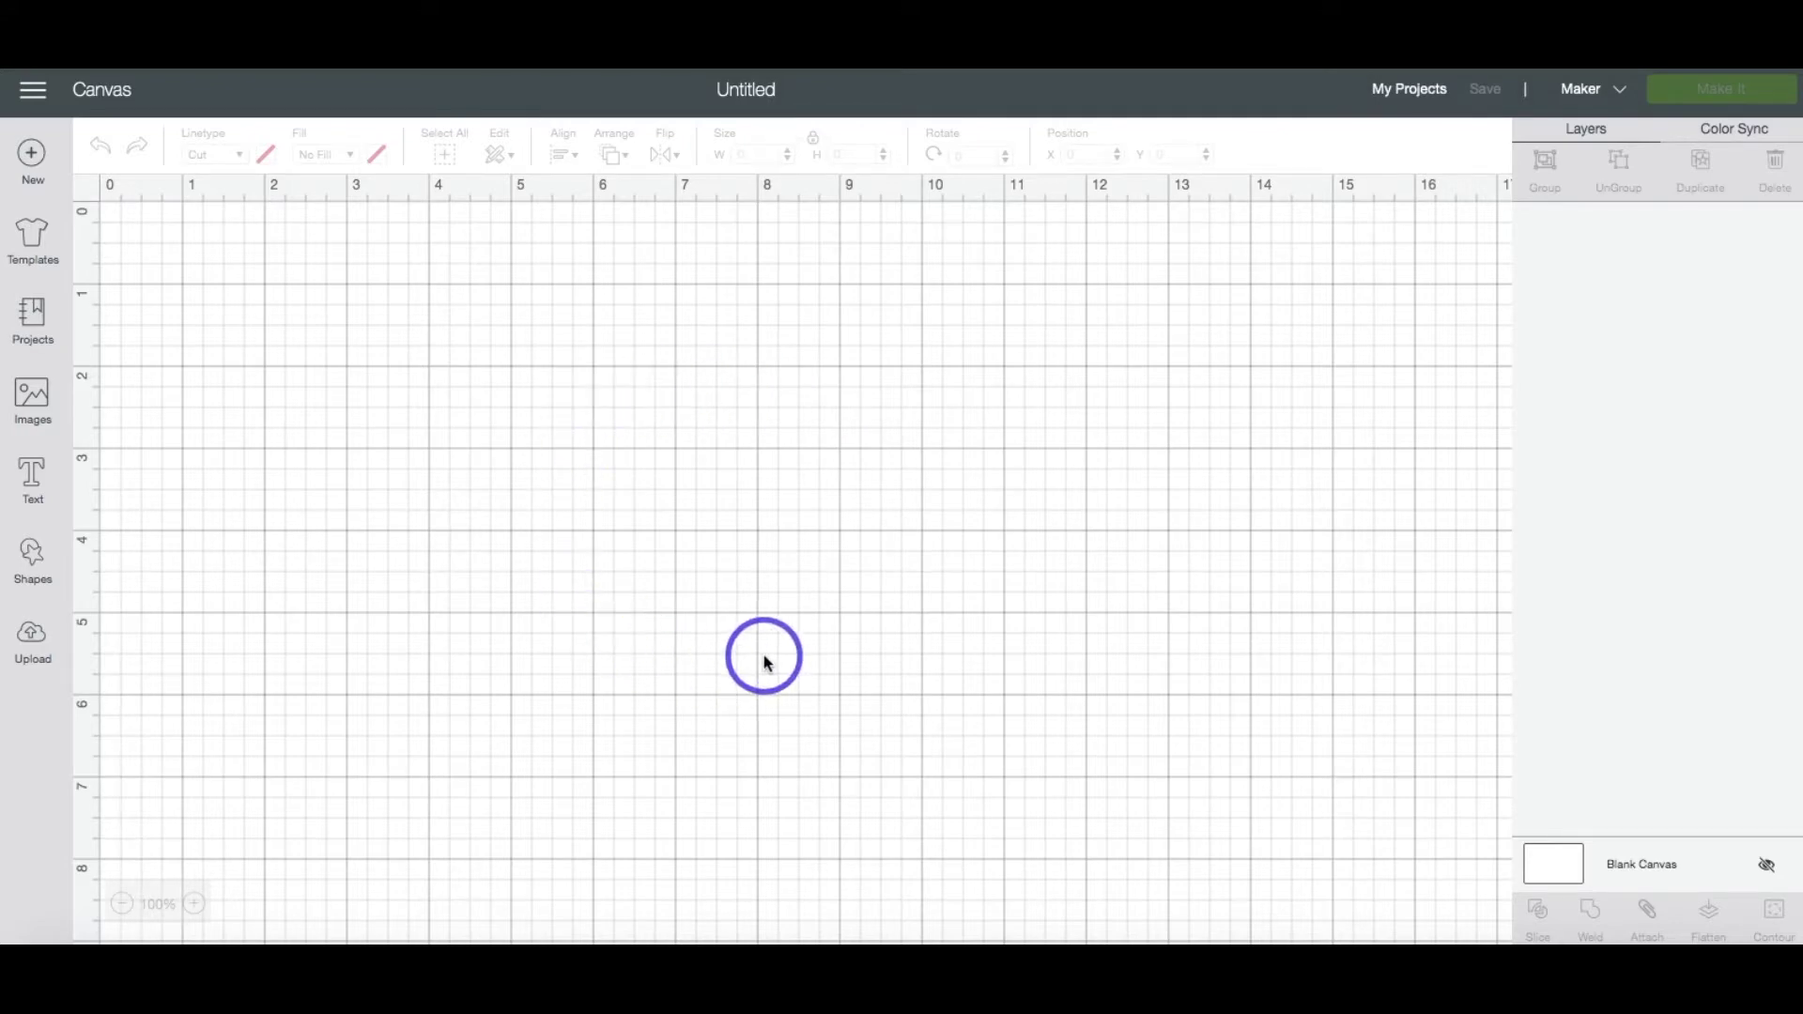
- Start a new image upload and open alphabetcaterpillar.svg from the computer
left_click(35, 649)
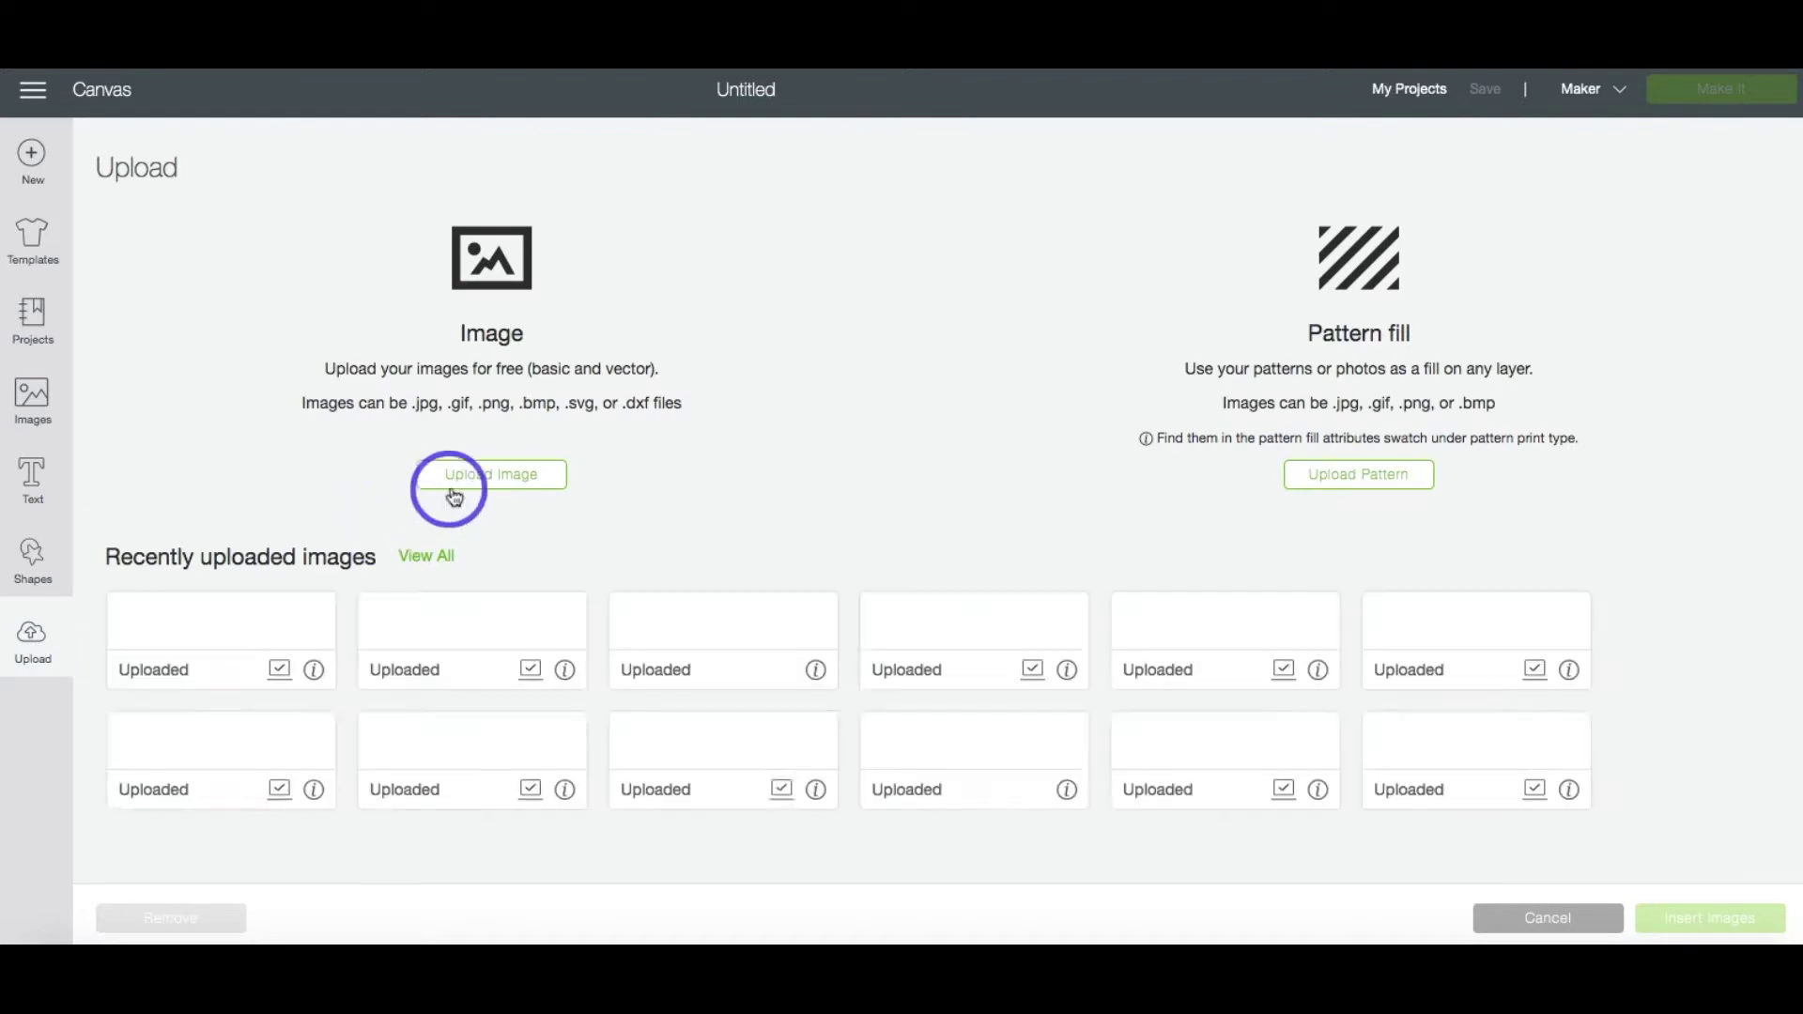
left_click(458, 479)
left_click(932, 508)
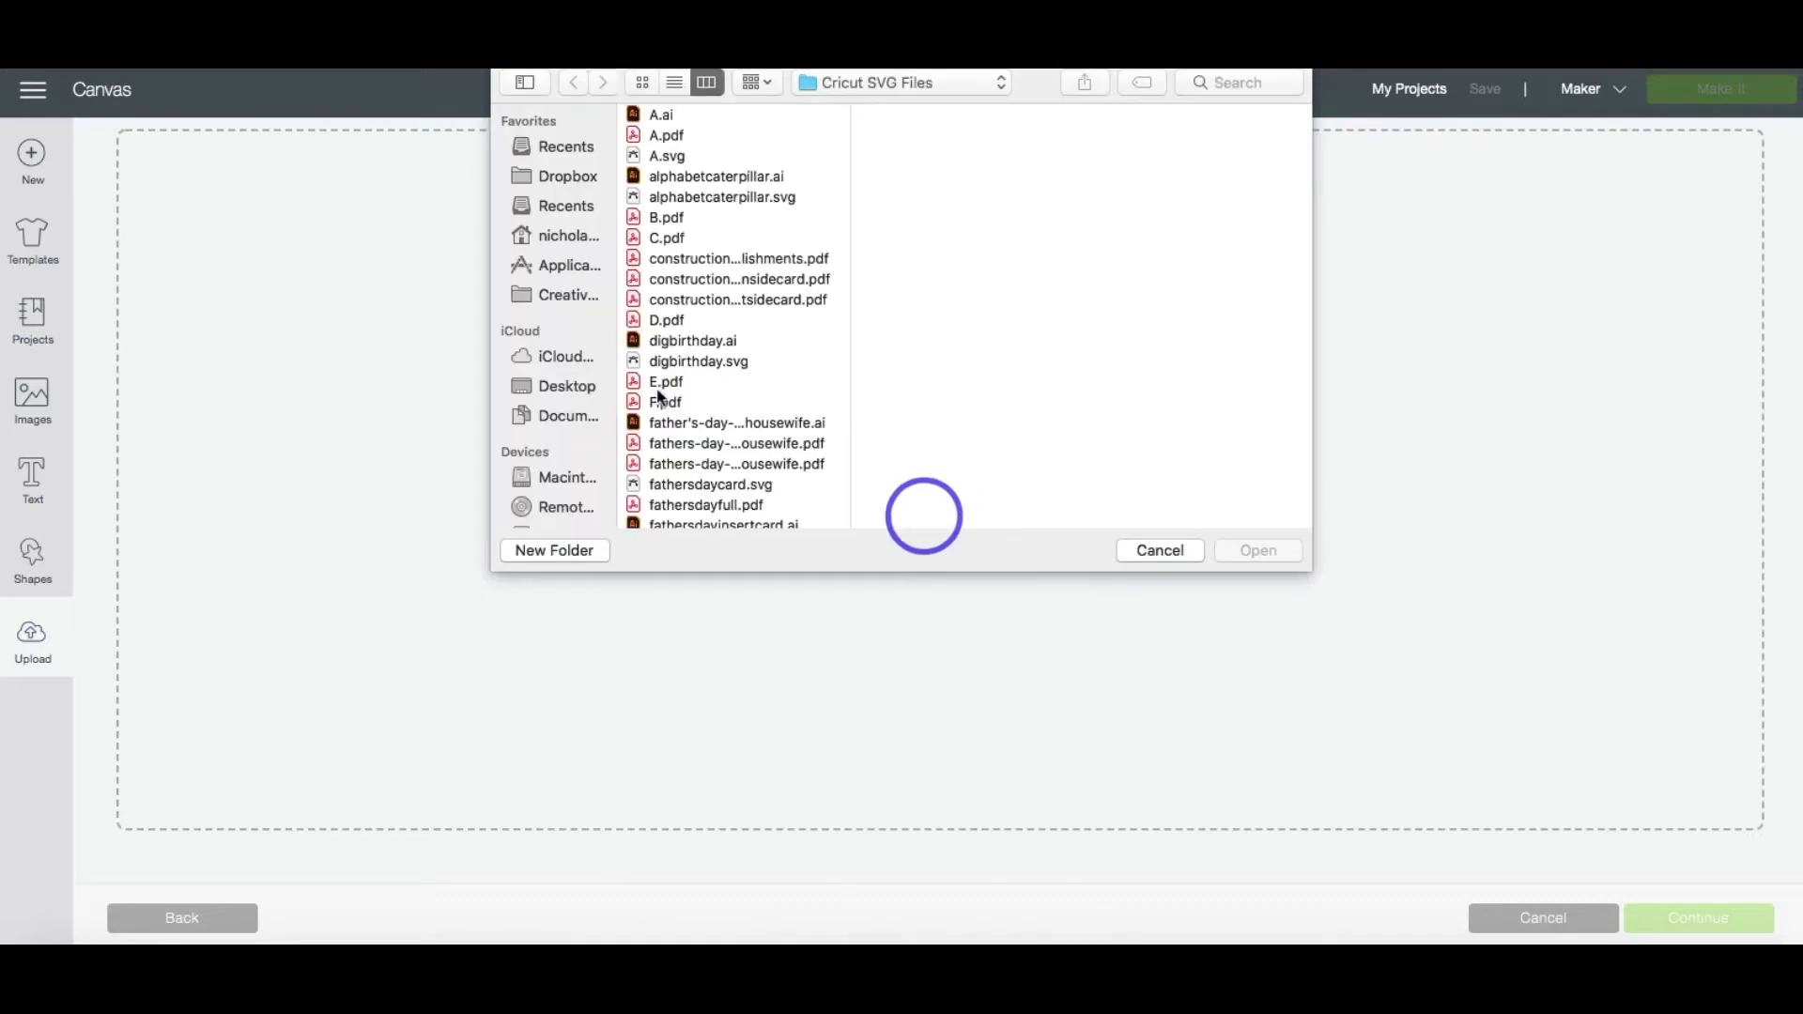
left_click(736, 199)
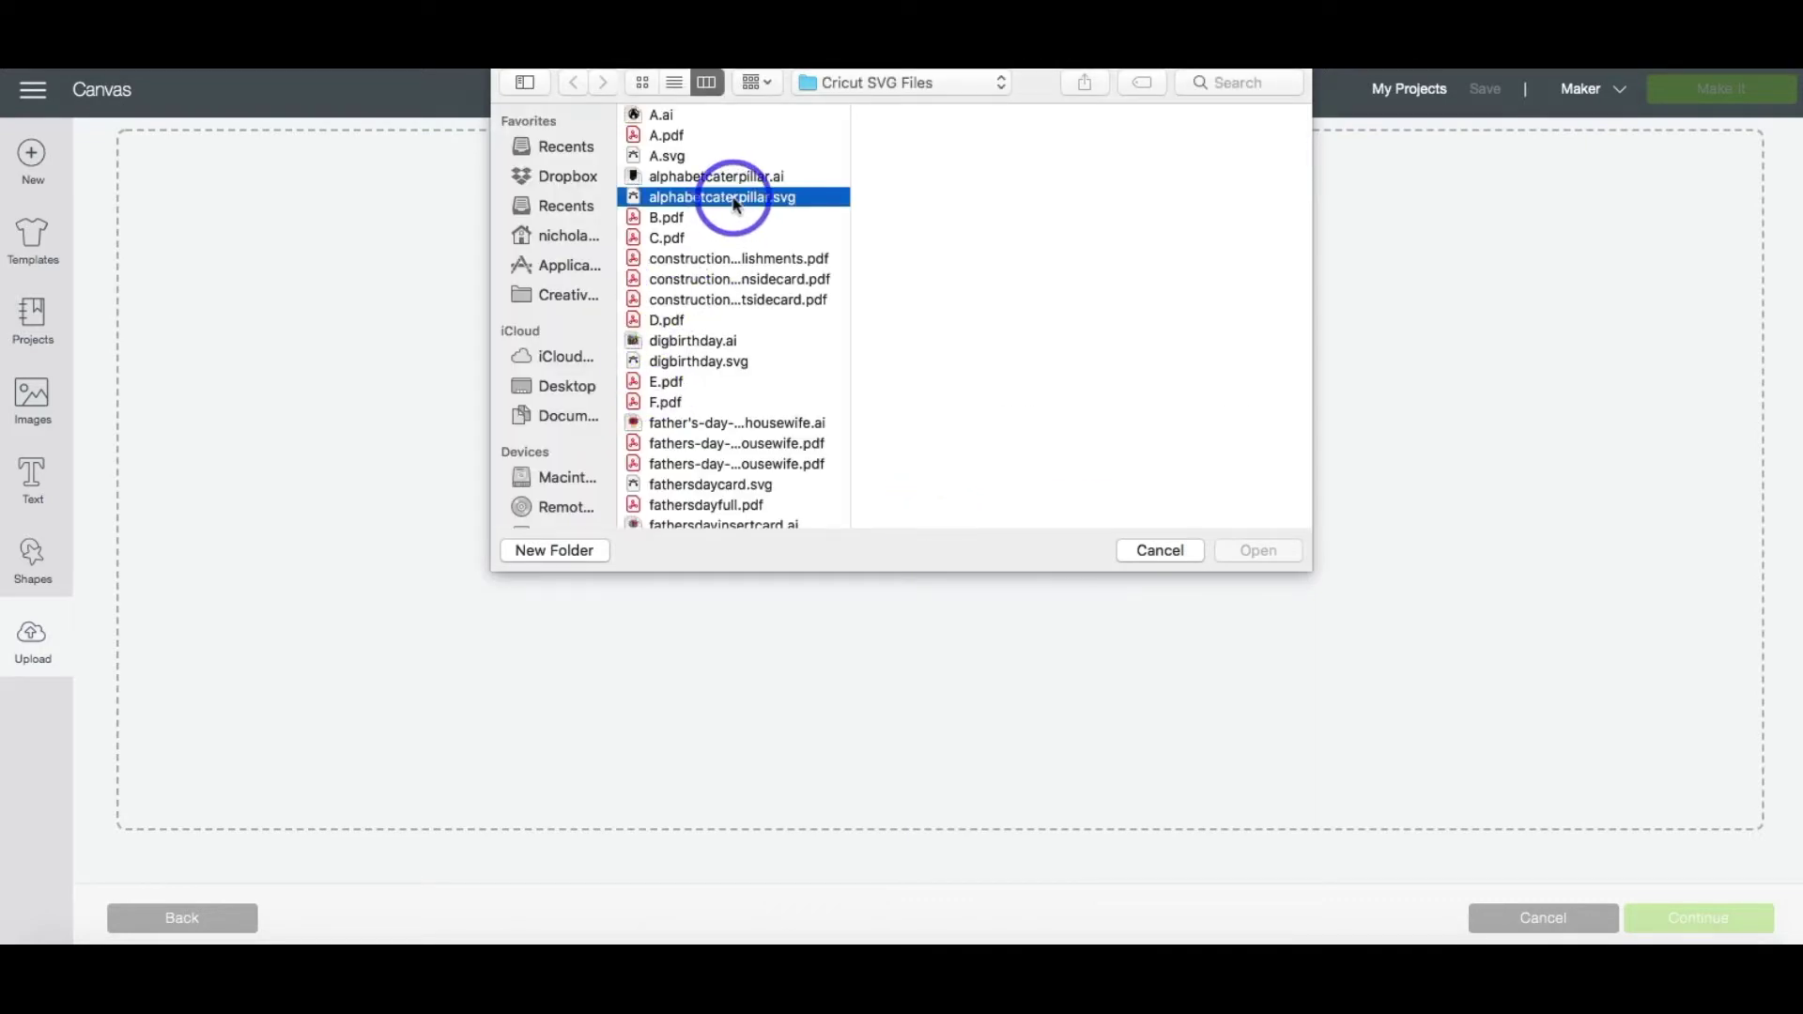
left_click(1252, 550)
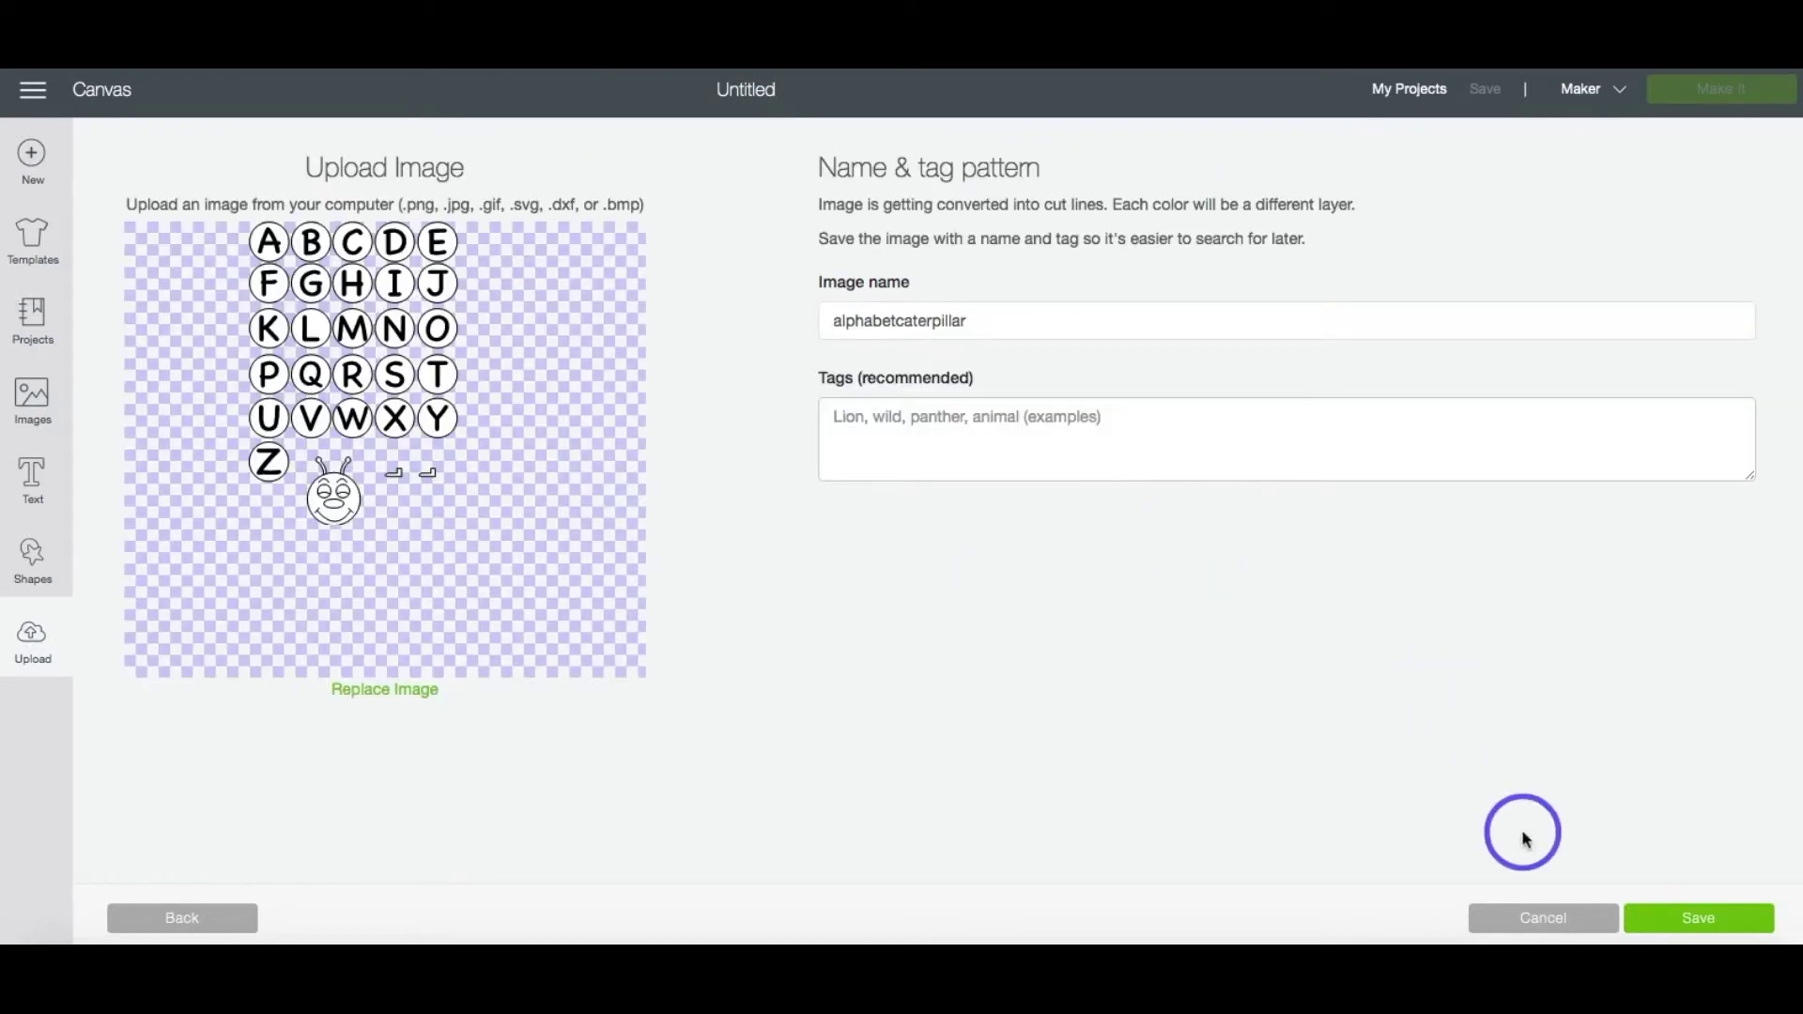
- Save the alphabet caterpillar image and insert it onto the canvas
left_click(1668, 921)
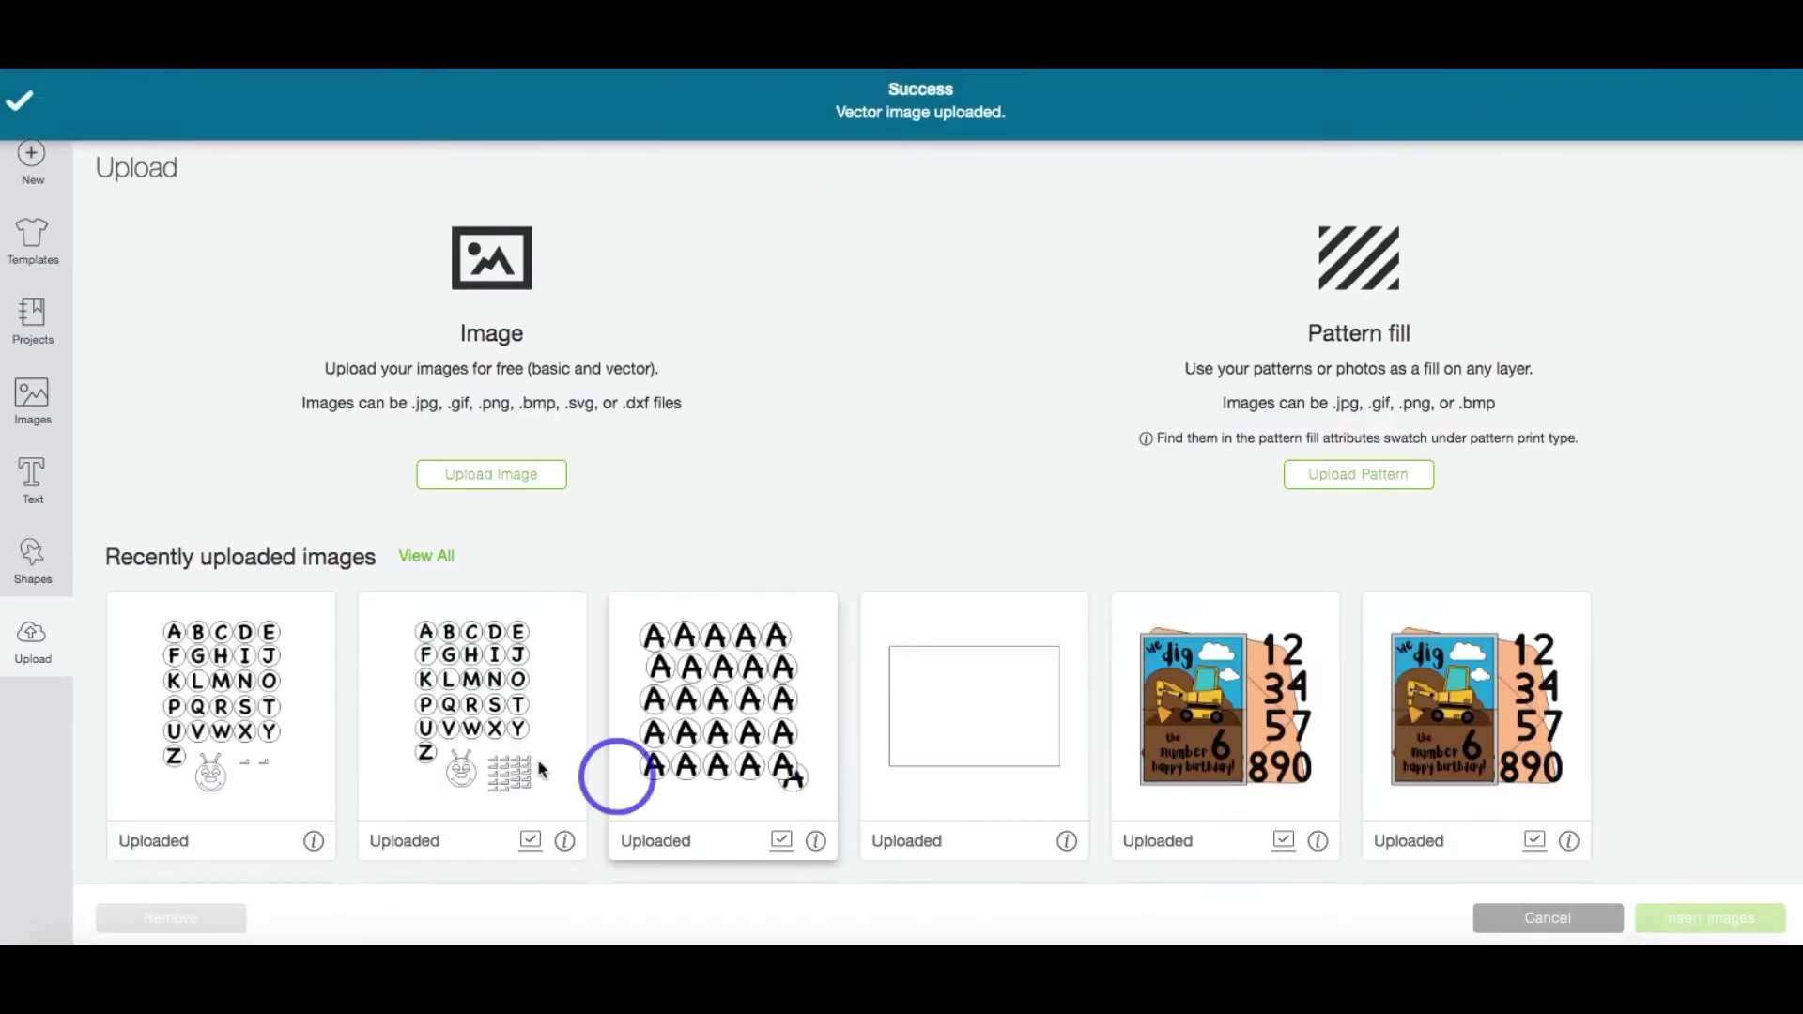
left_click(246, 723)
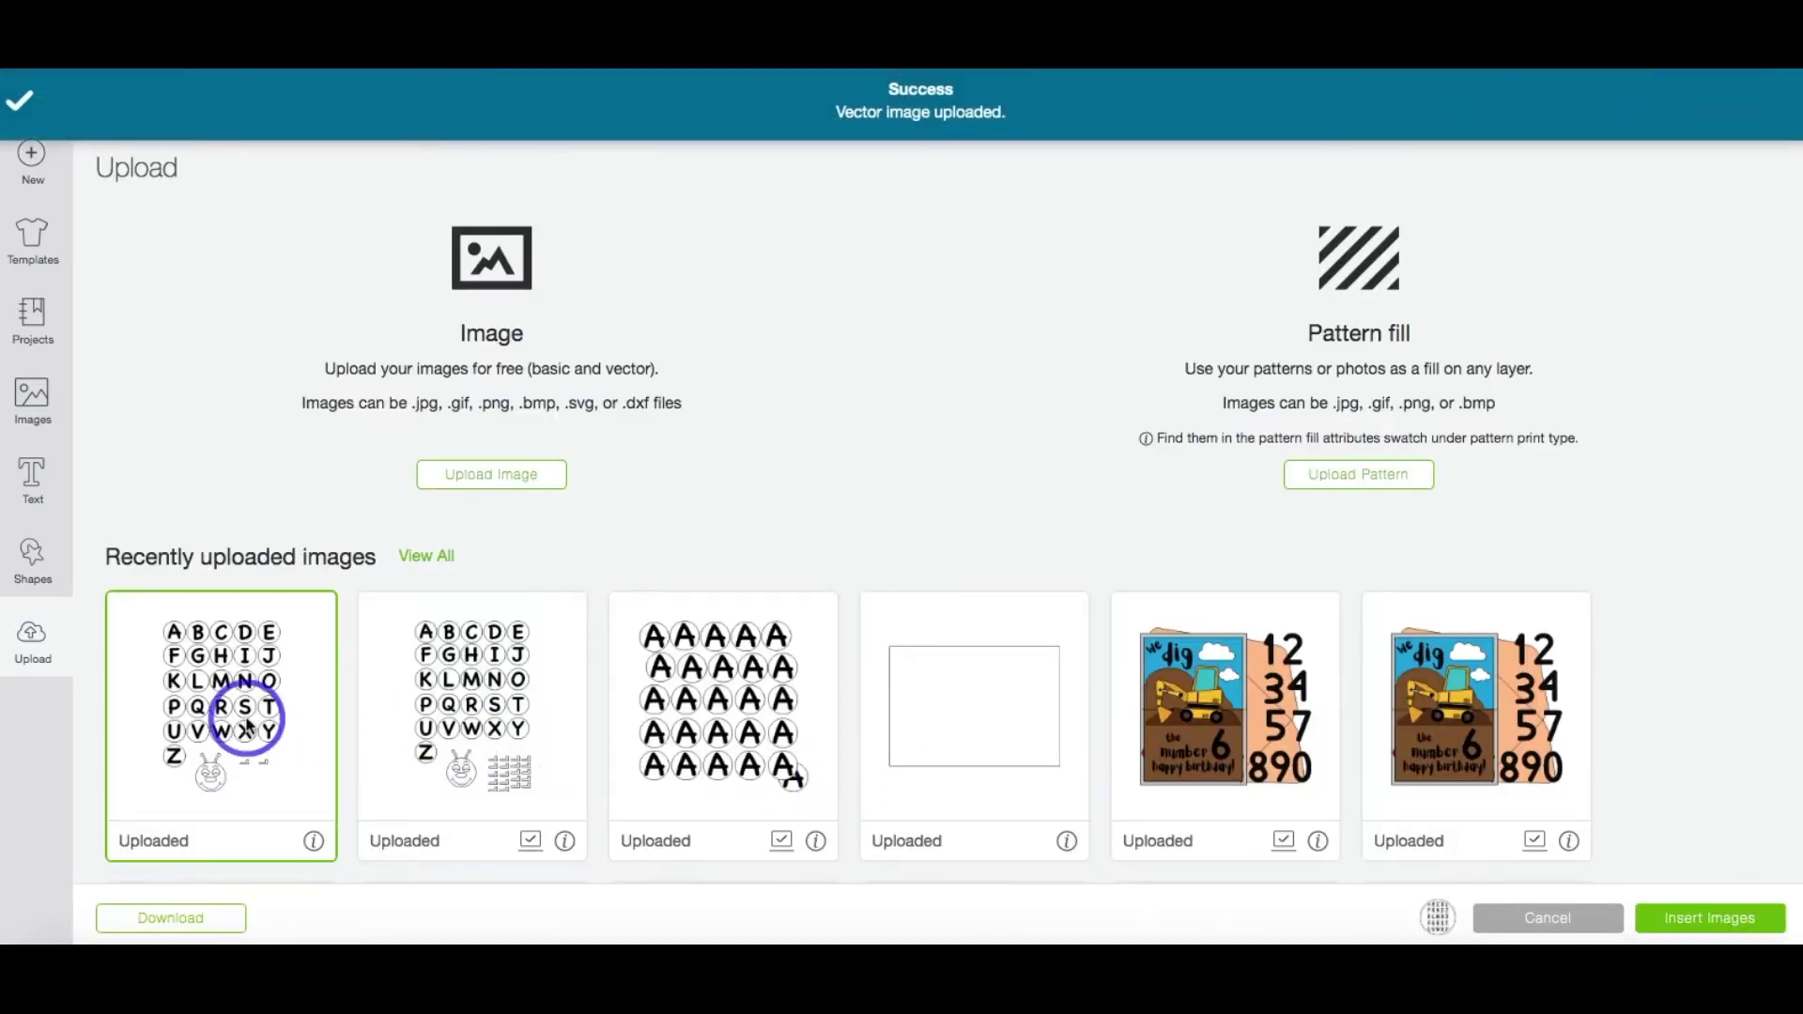
left_click(1736, 917)
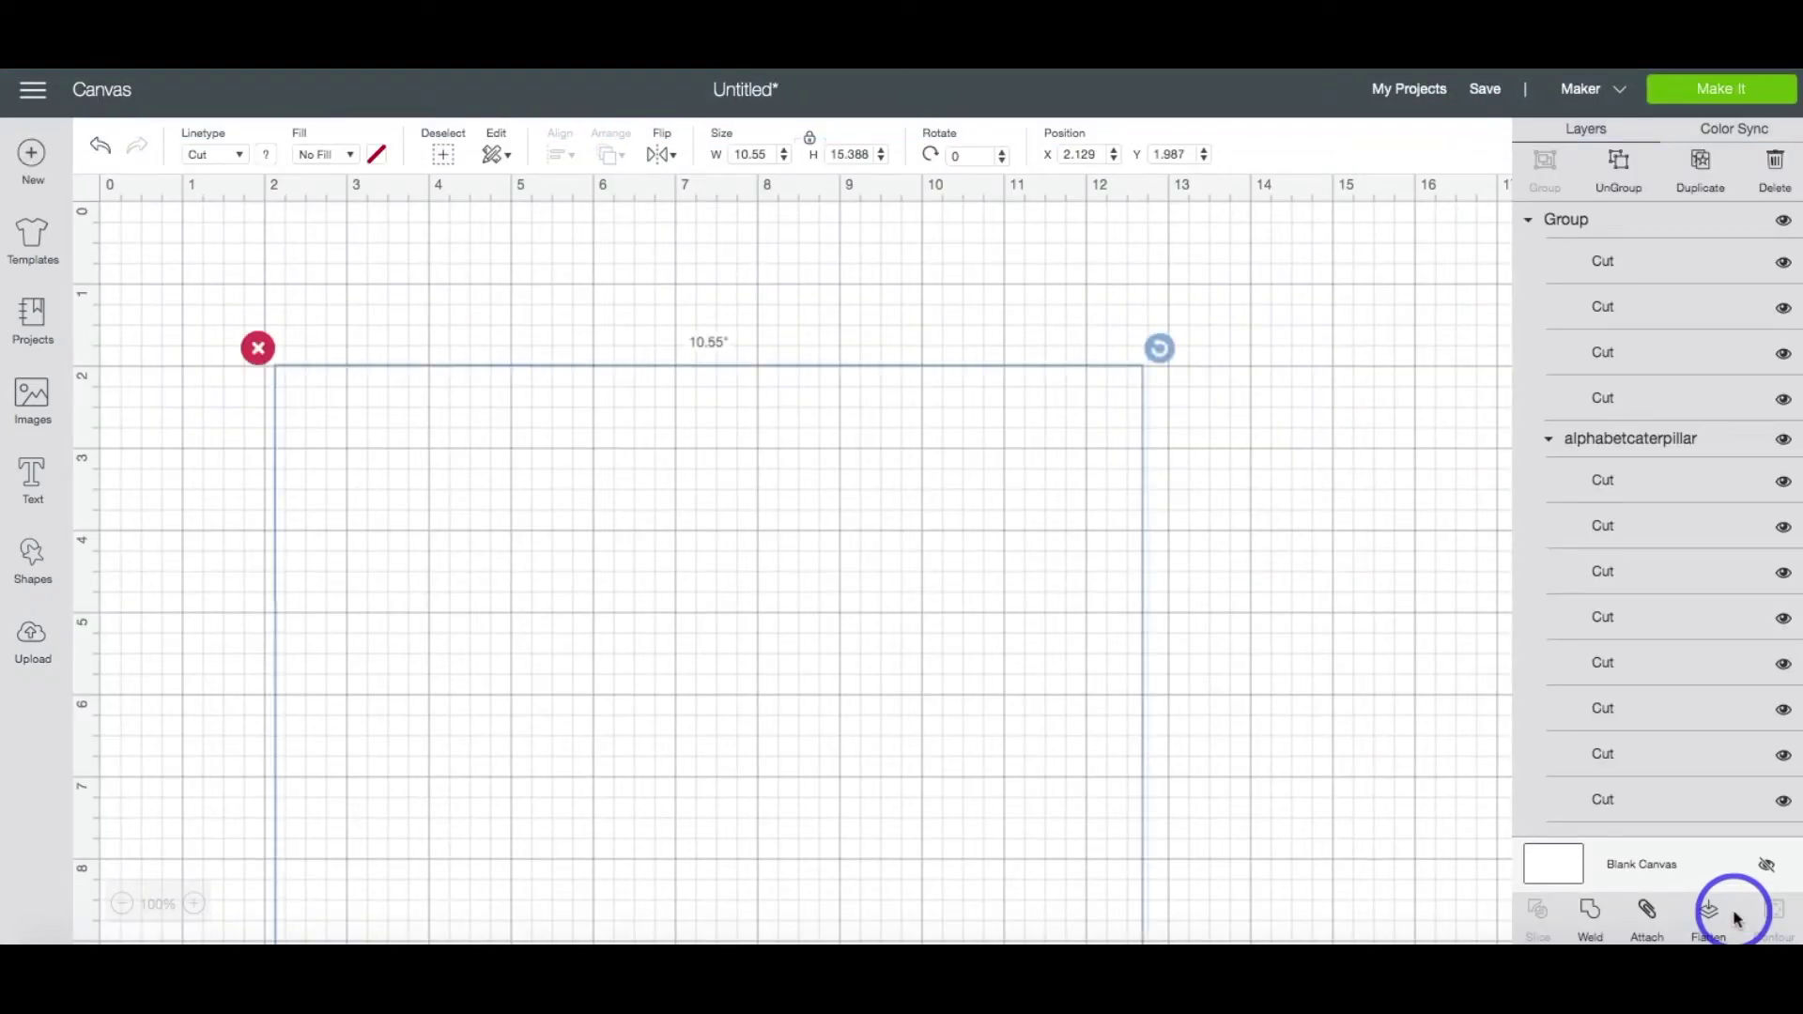
- Zoom out to 50%, shift the design up-left, and ungroup the alphabet caterpillar
left_click(123, 904)
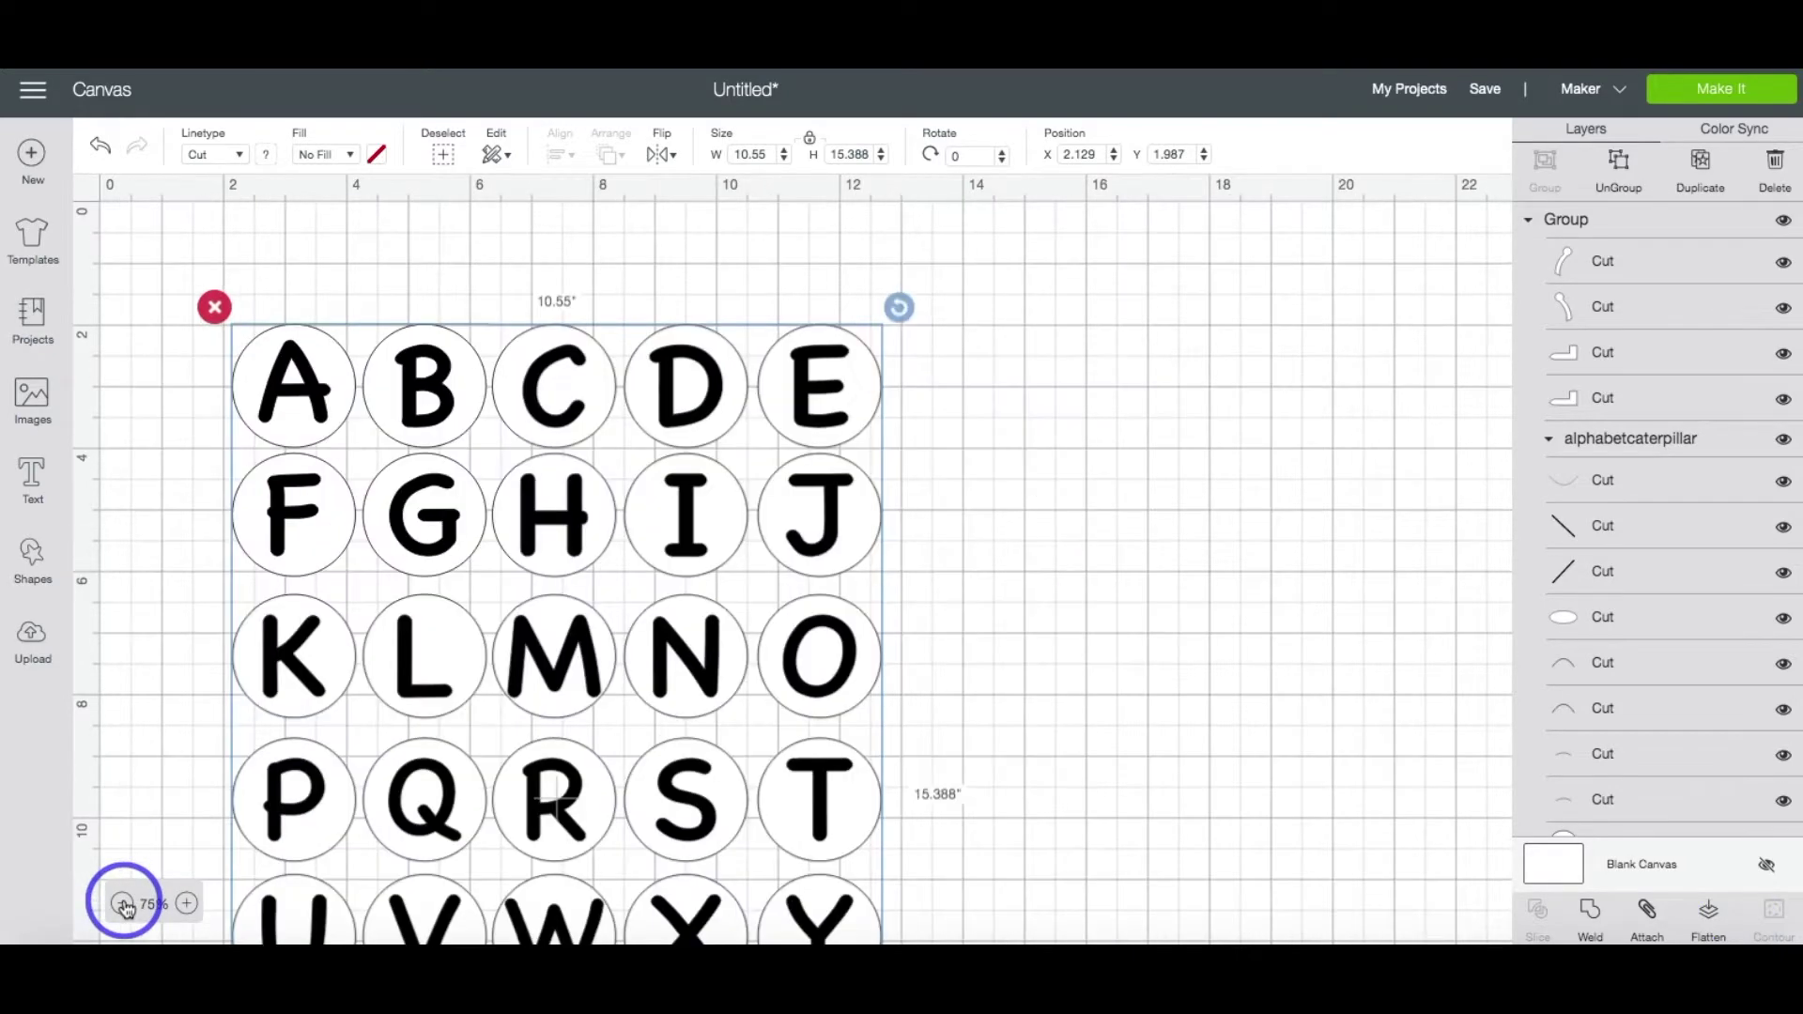
left_click(123, 904)
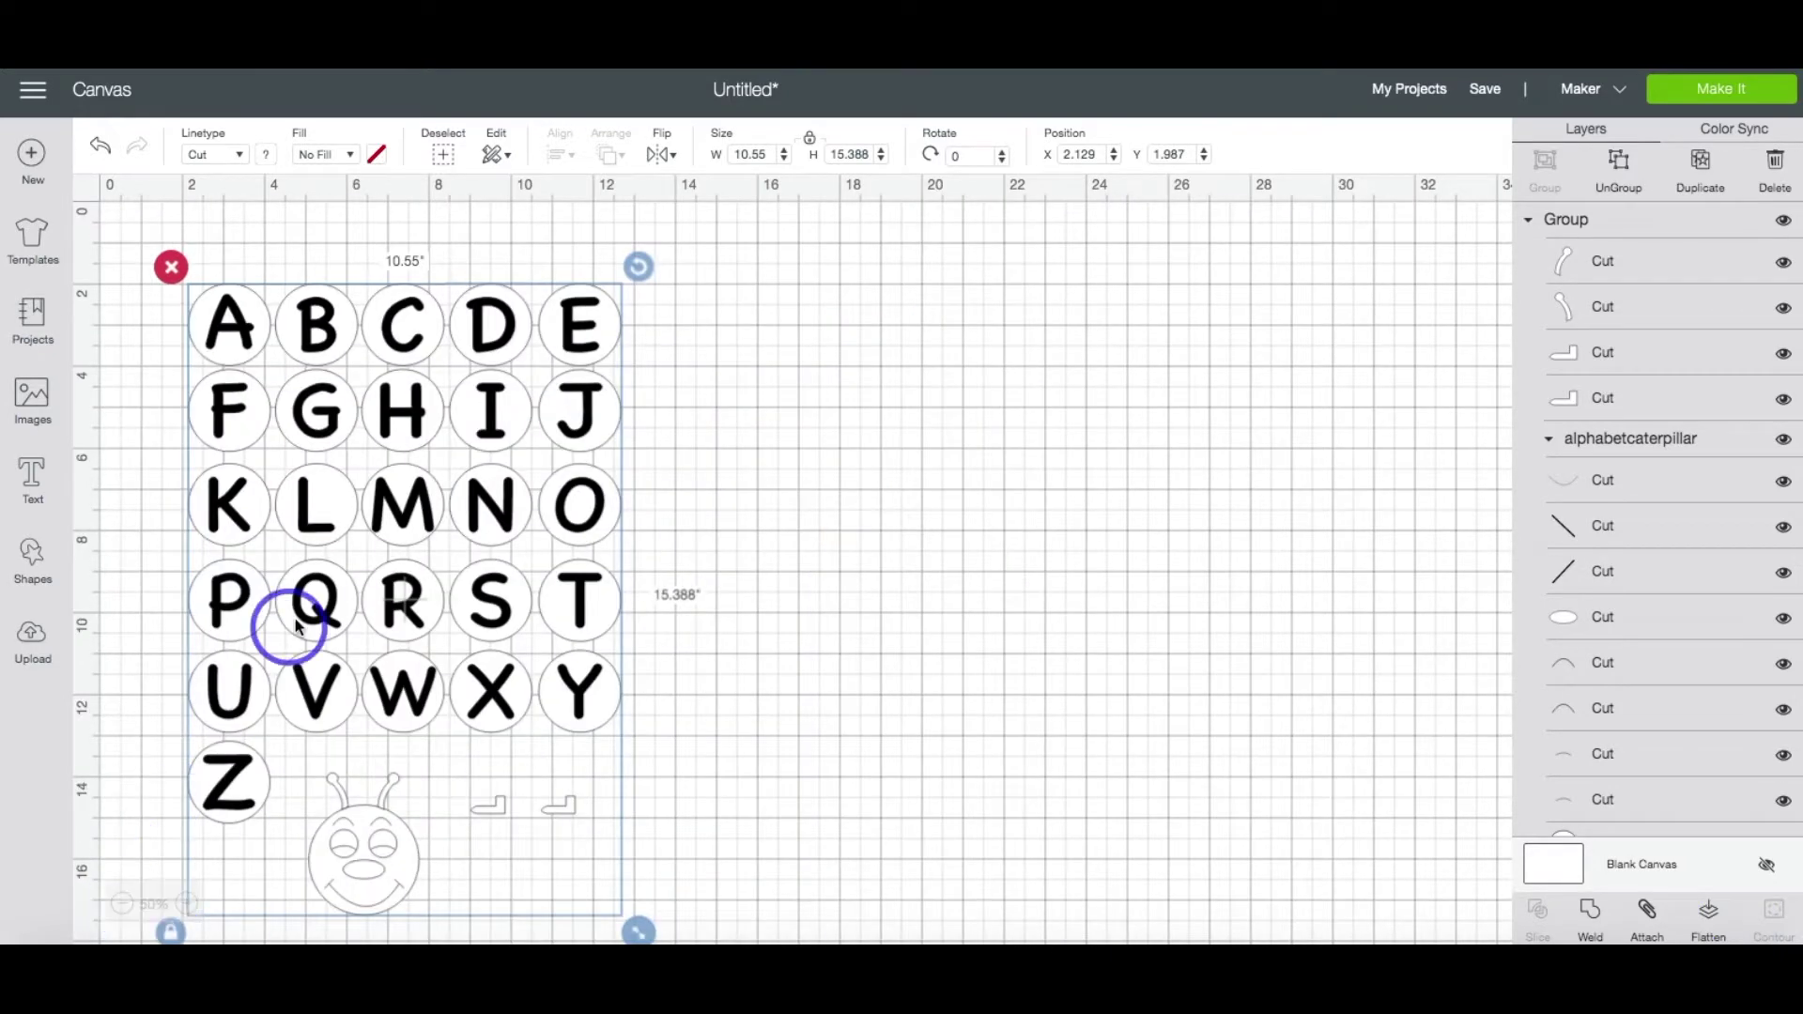
left_click_drag(314, 604, 297, 552)
scroll(1440, 282, "down", 1)
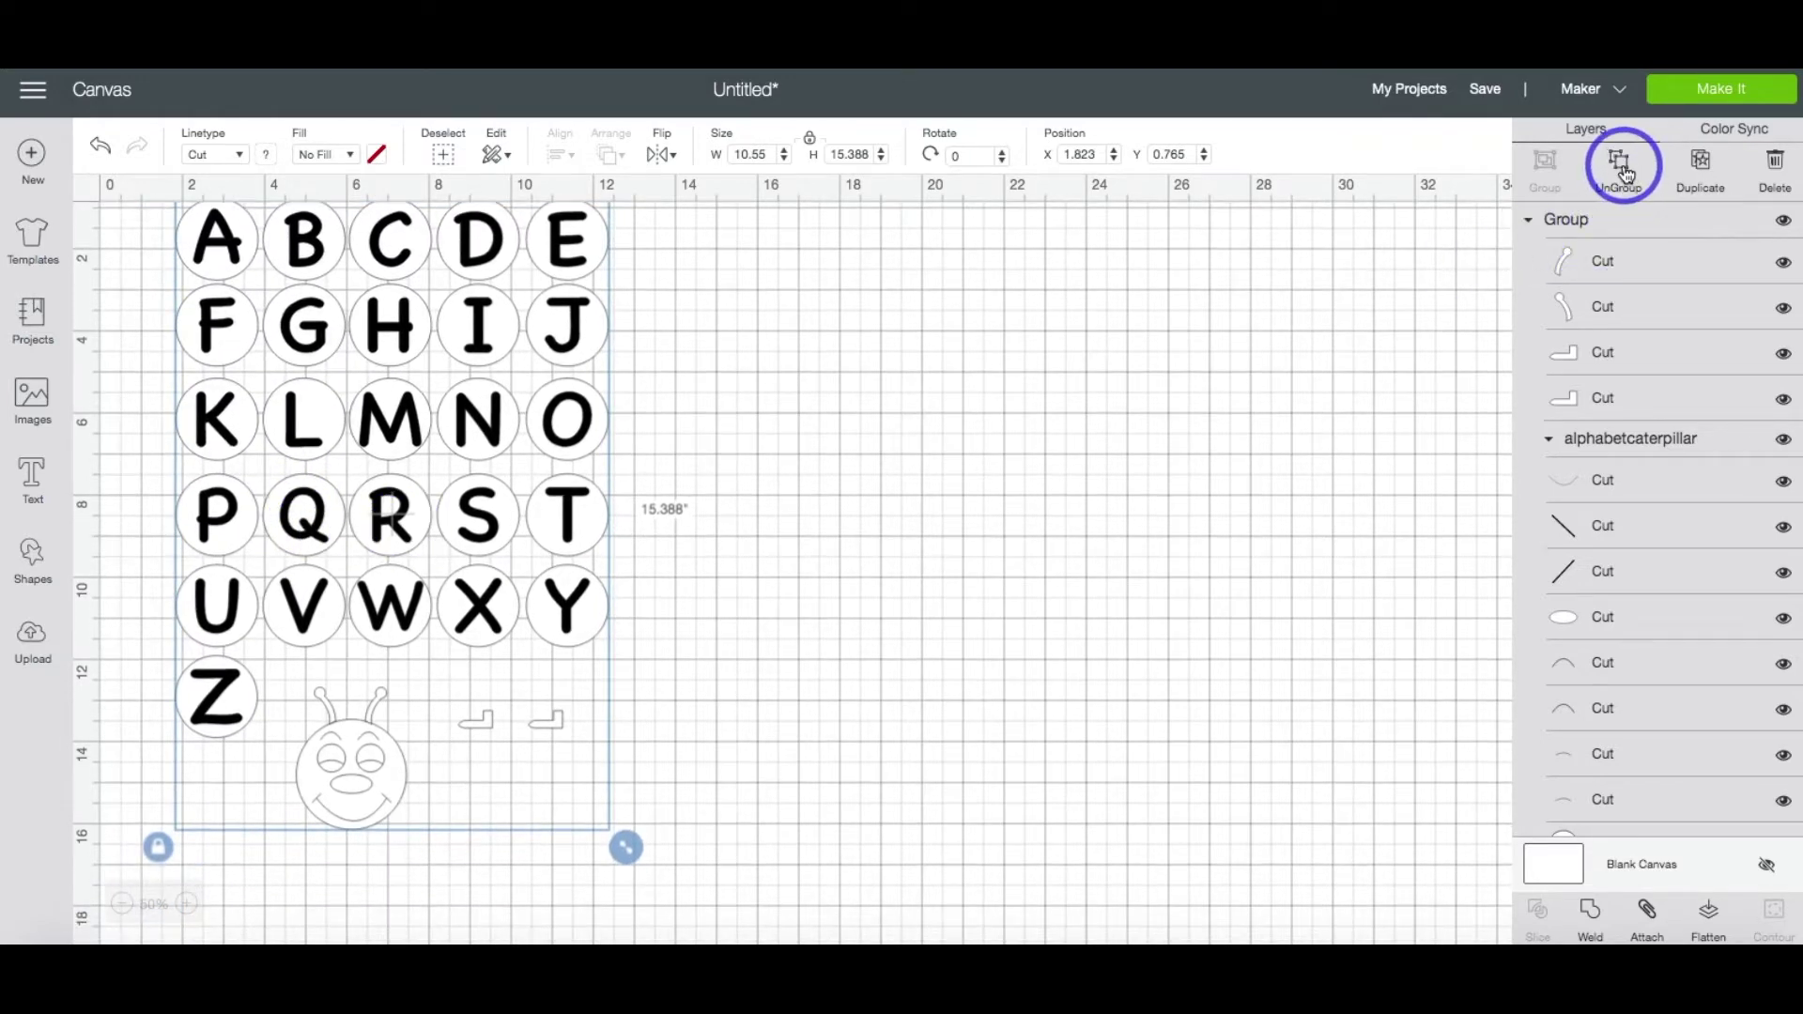
left_click(1623, 168)
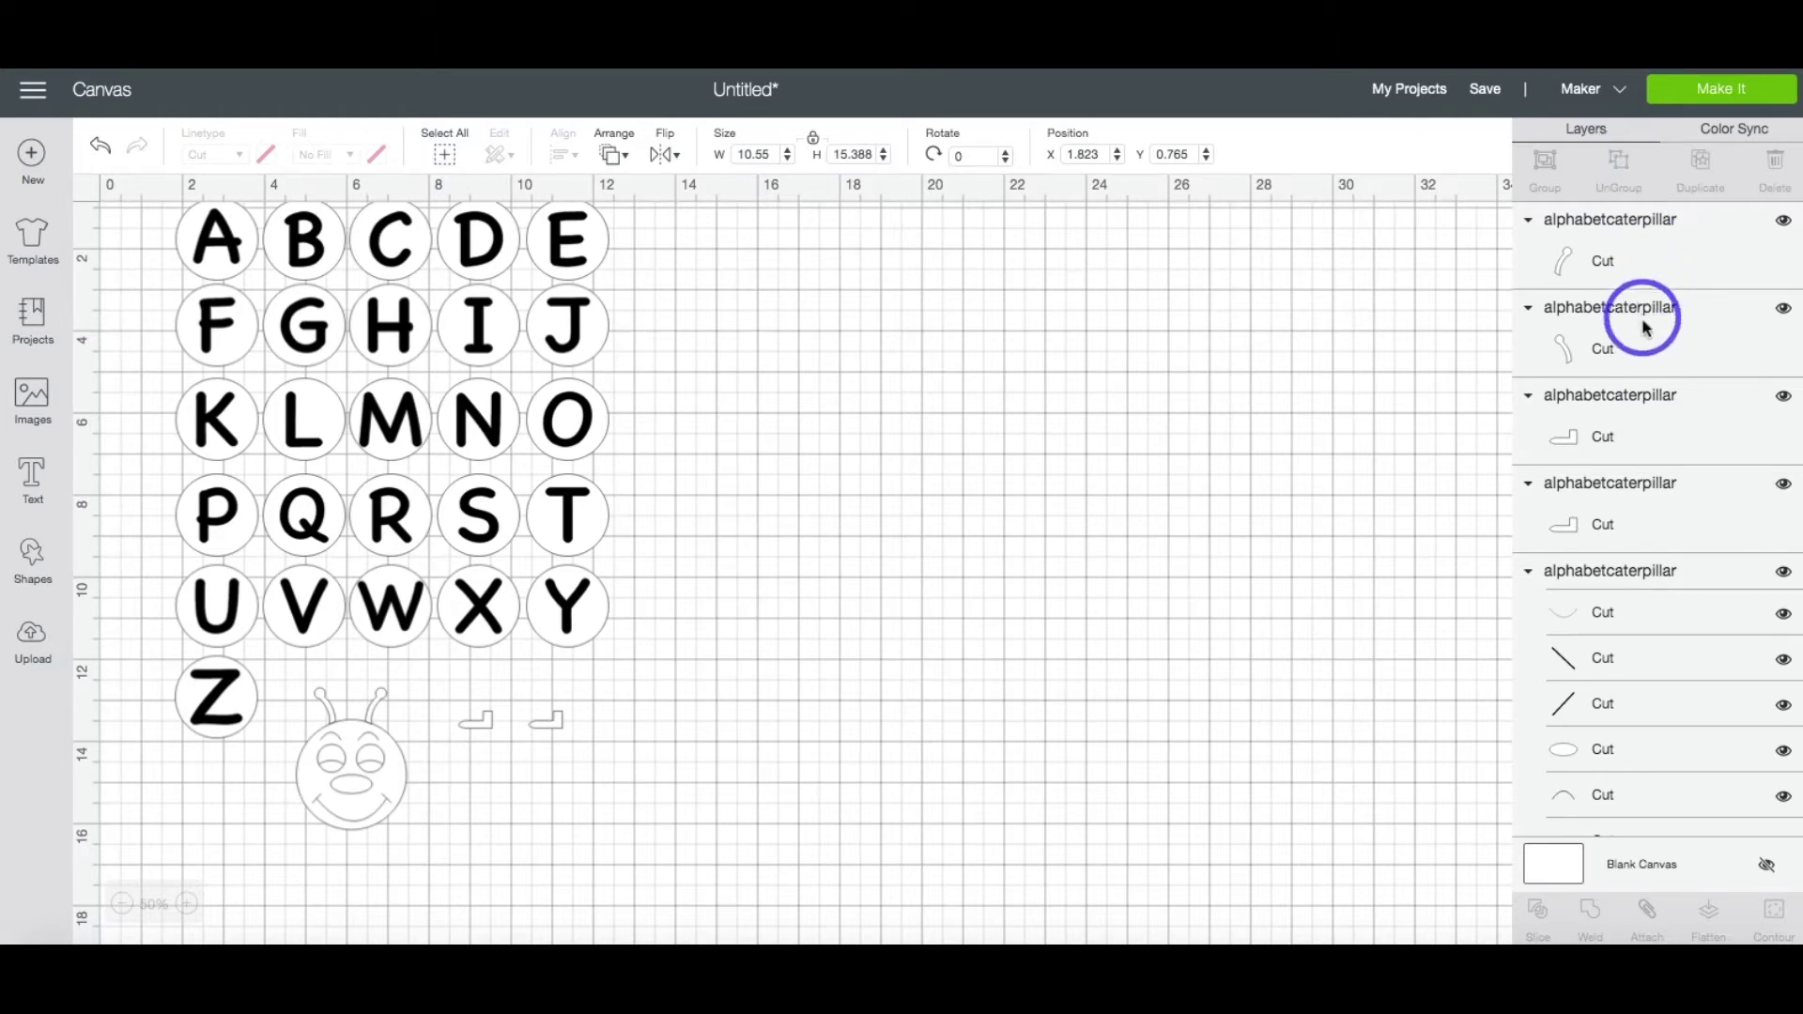
- Select all the caterpillar face's cut layers, including its lines and circles, together
scroll(1643, 329, "down", 3)
scroll(1643, 329, "down", 3)
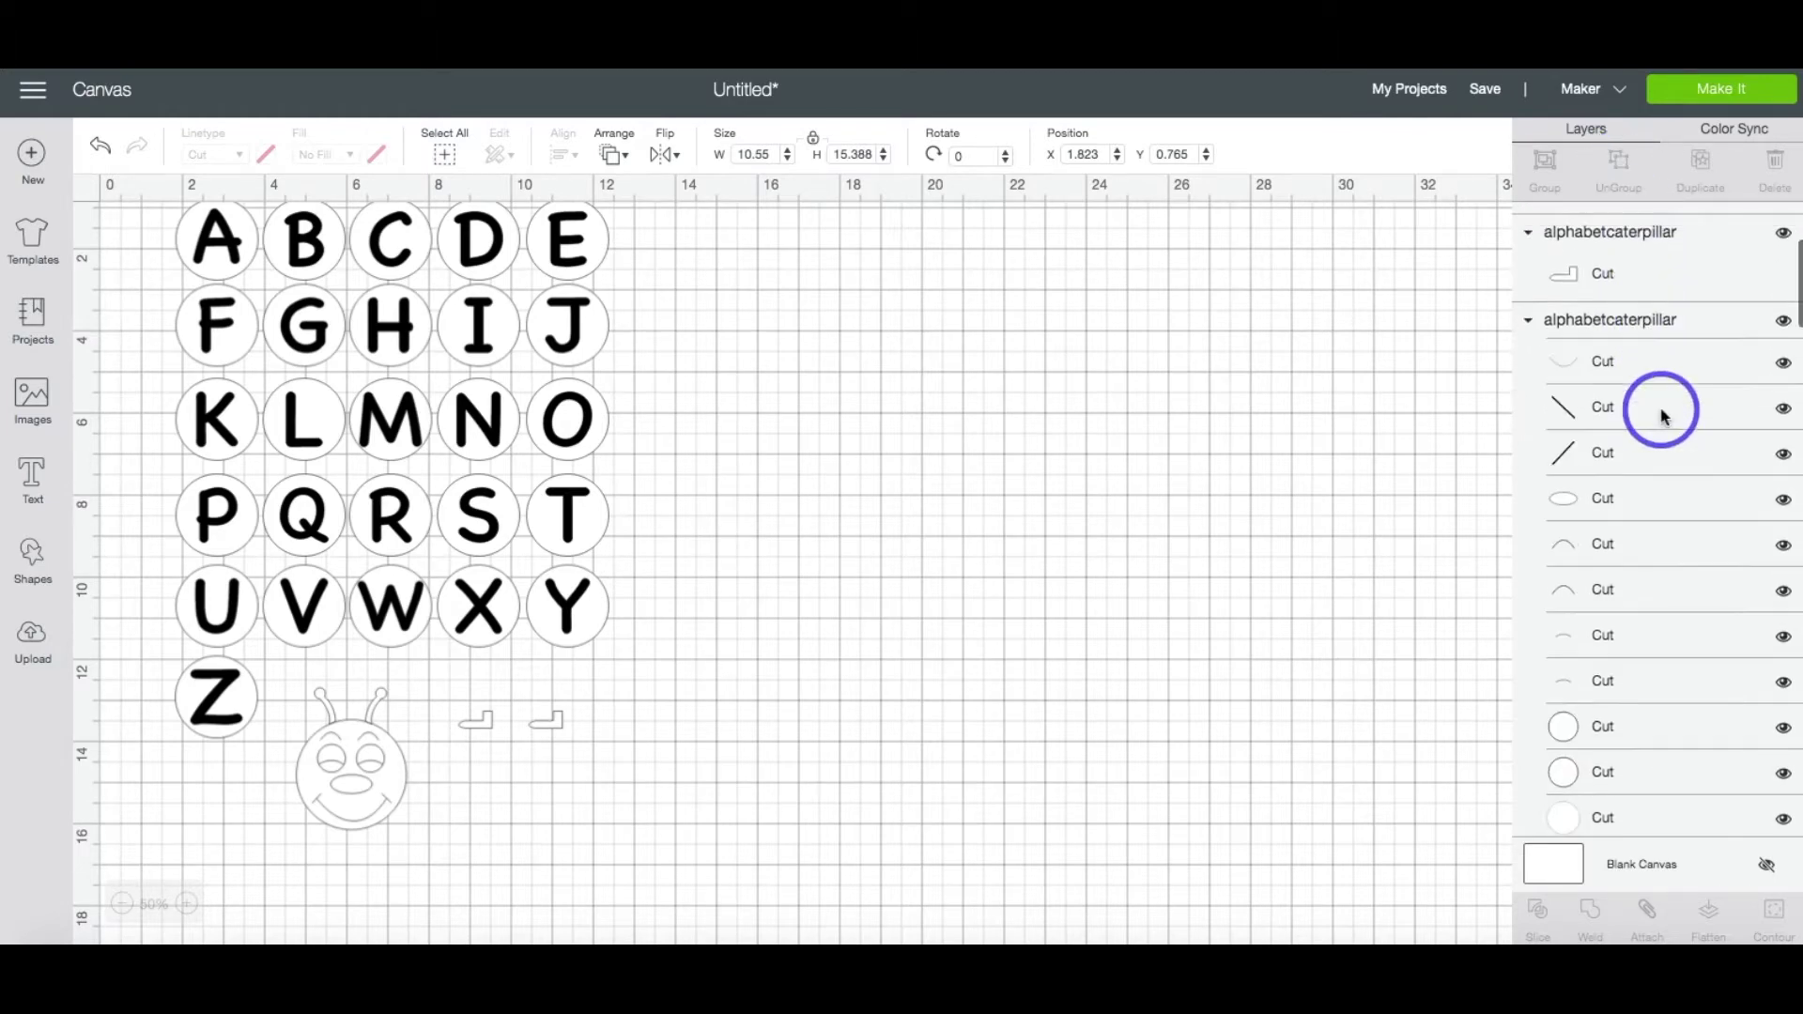
left_click(1660, 352)
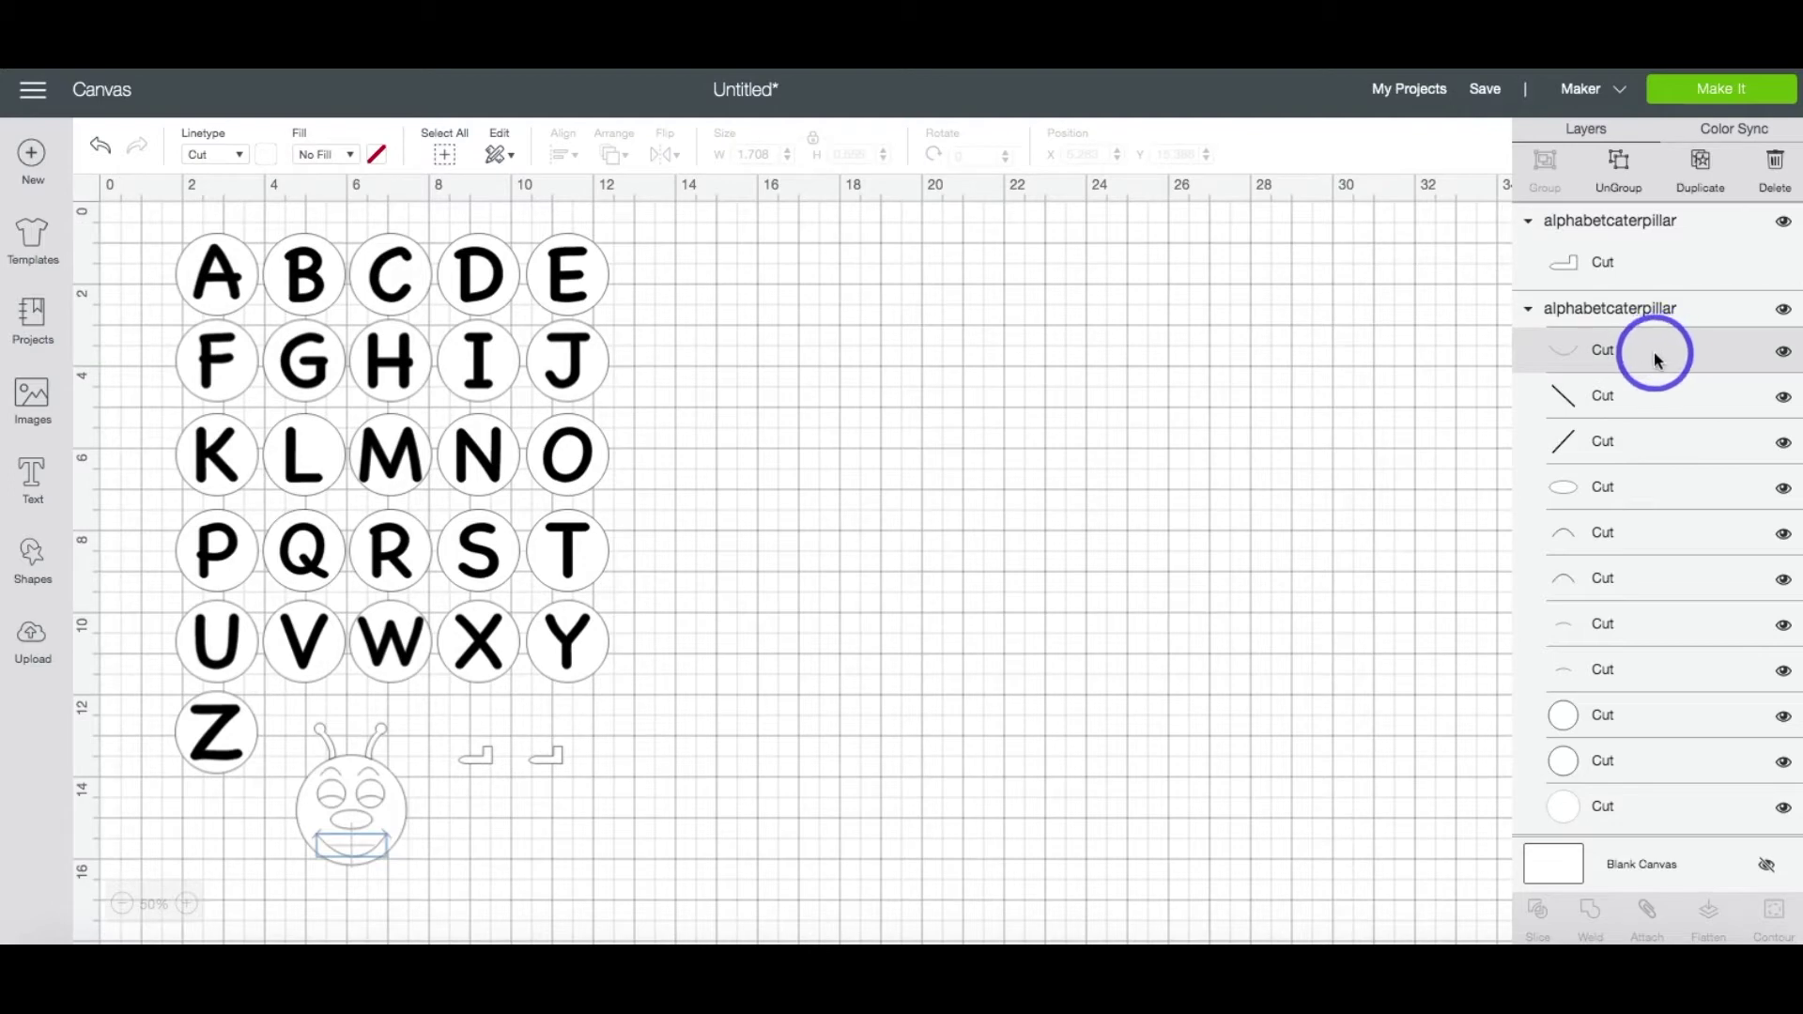
left_click(1655, 394, "shift")
left_click(1664, 440, "shift")
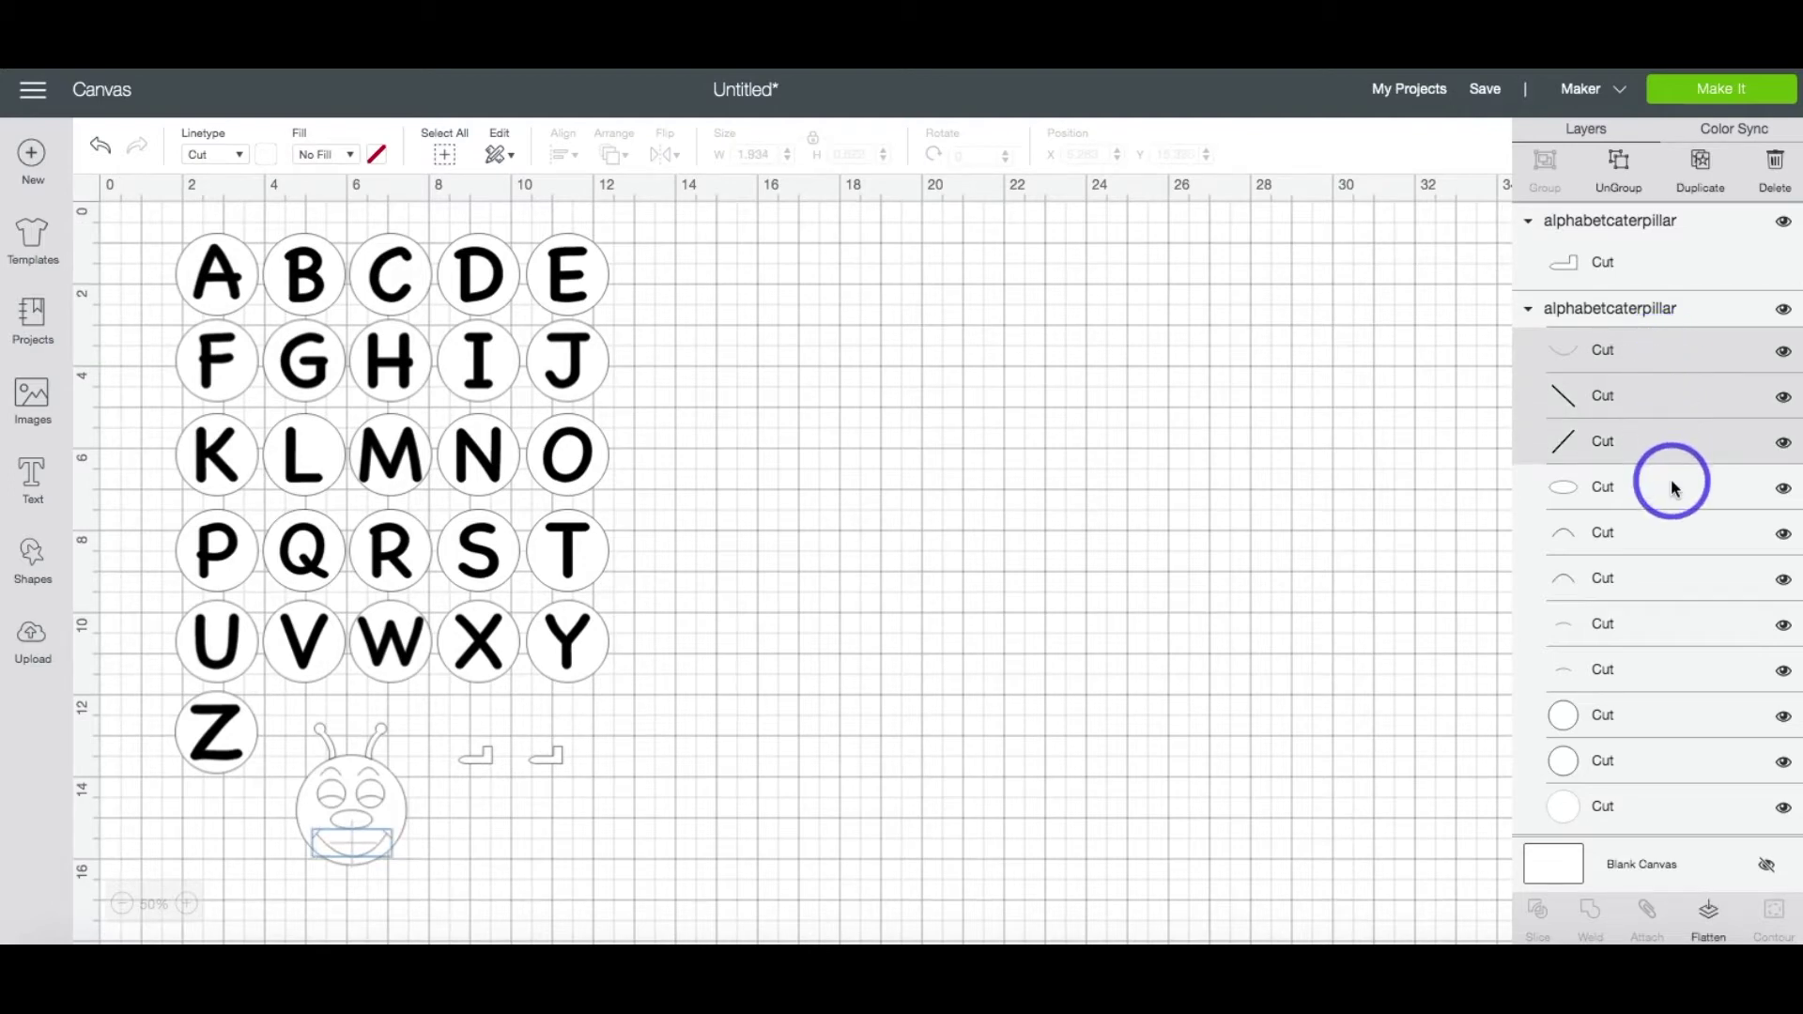
left_click(1669, 483, "shift")
left_click(1670, 528, "shift")
left_click(1669, 575, "shift")
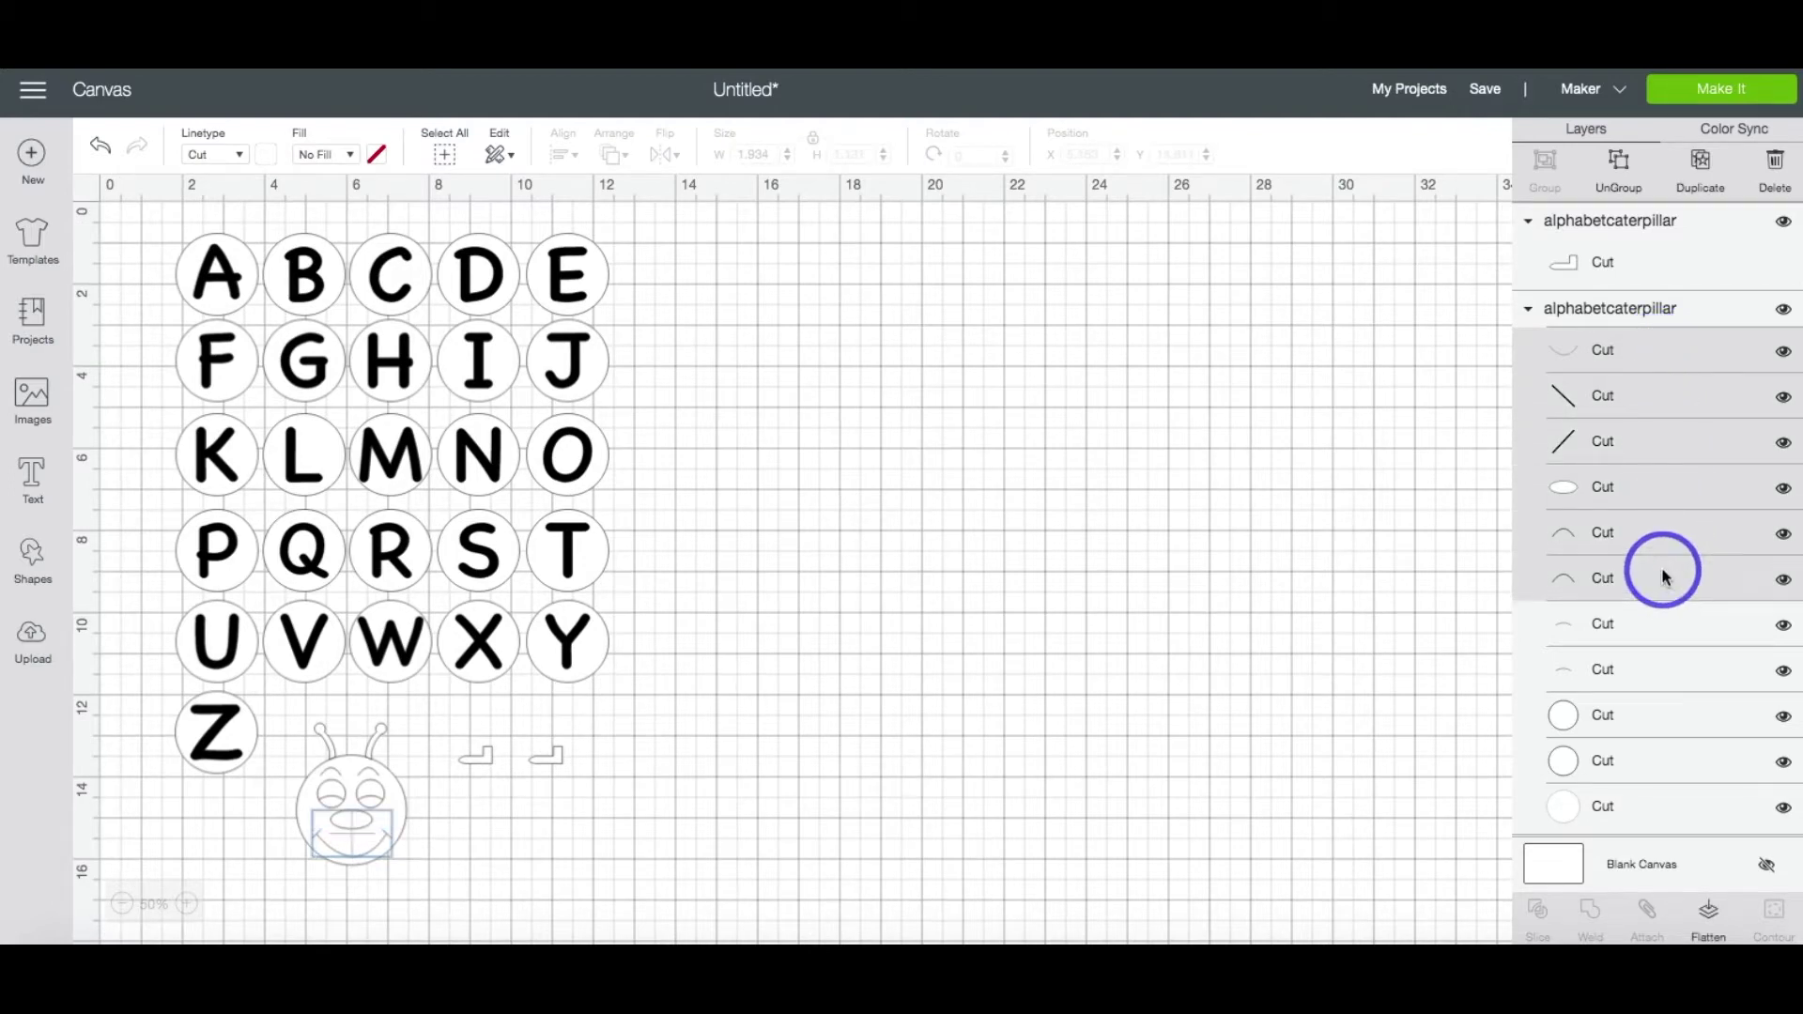
left_click(1664, 636, "shift")
left_click(1672, 689, "shift")
scroll(1675, 682, "down", 1)
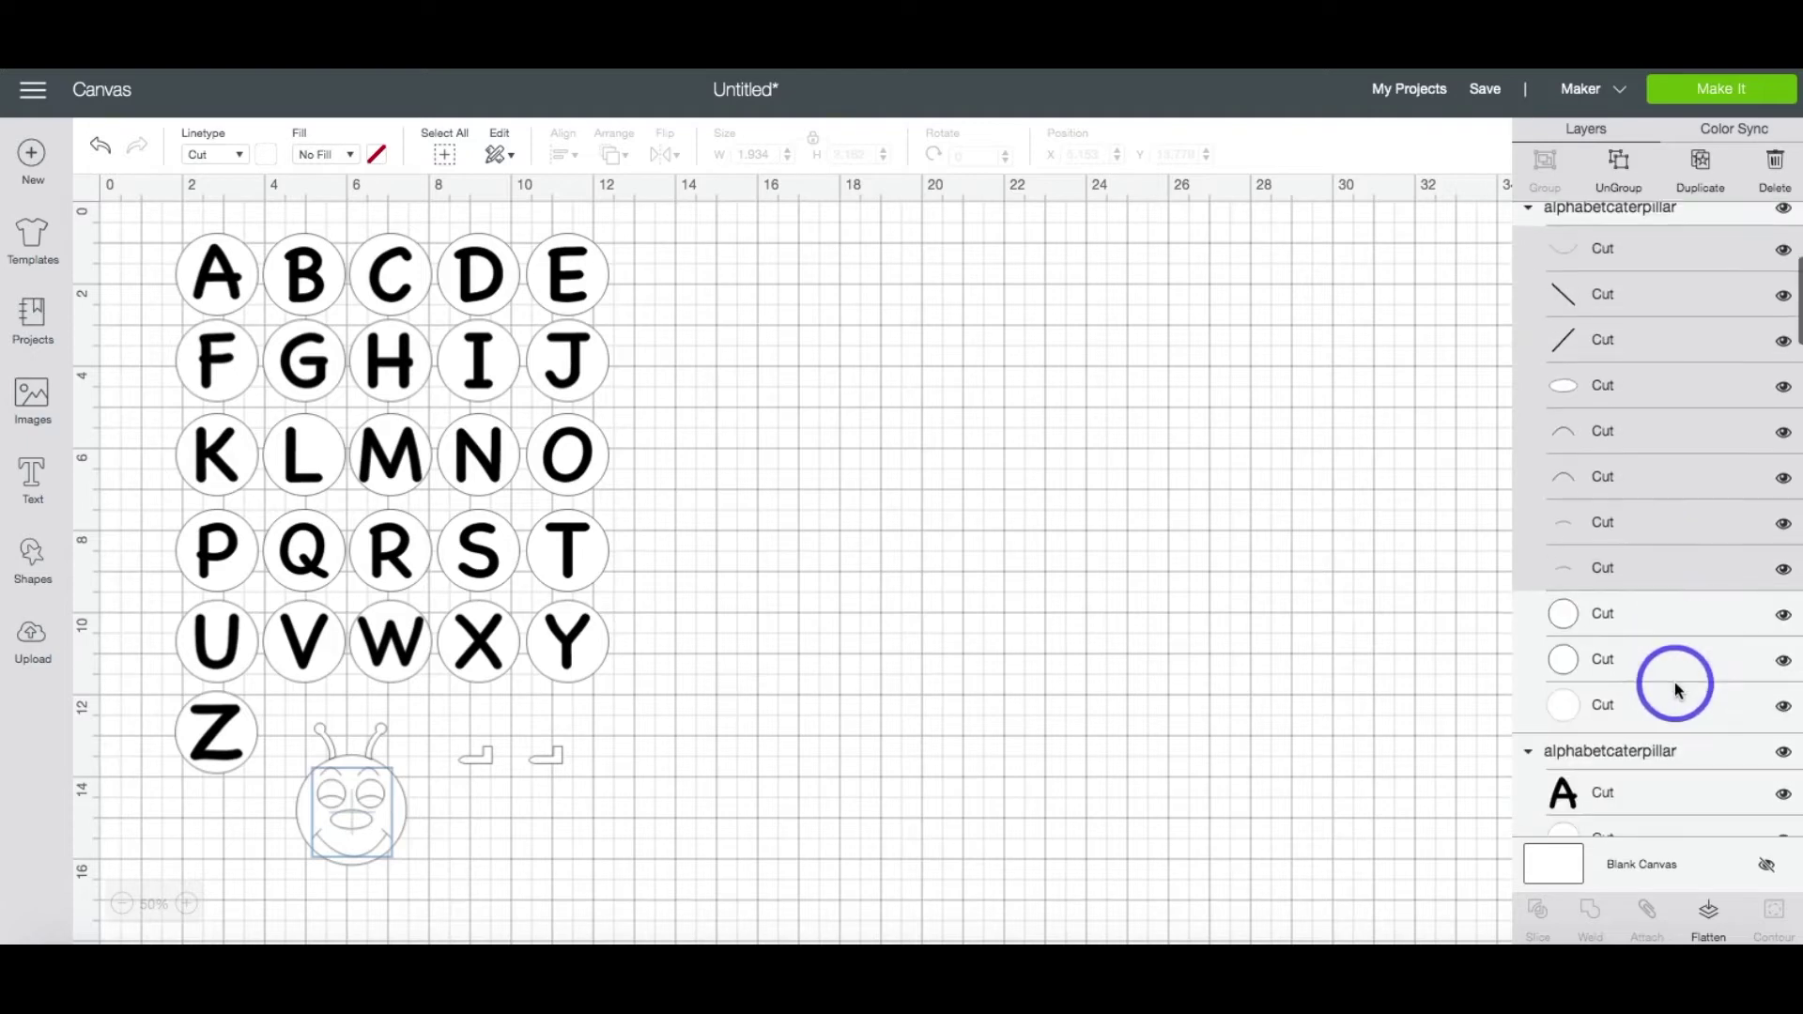
left_click(1659, 610, "shift")
left_click(1656, 650, "shift")
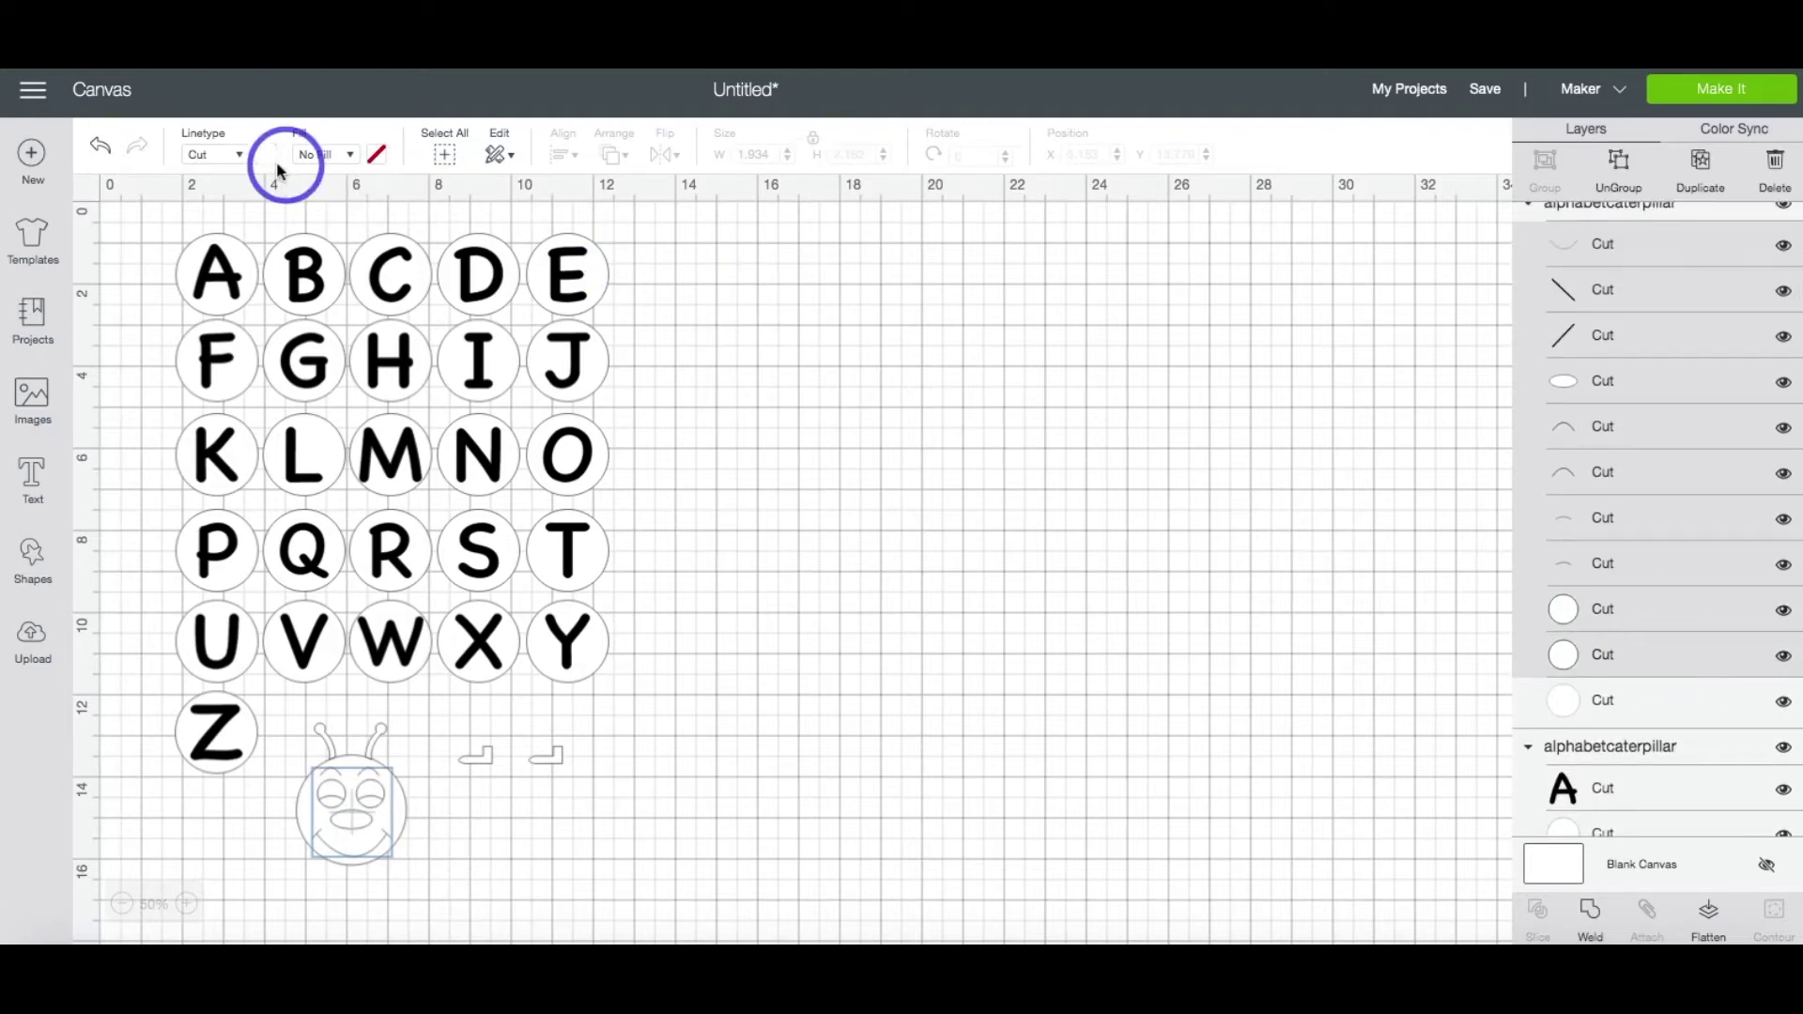
- Change the selected face lines from Cut to Draw
left_click(240, 156)
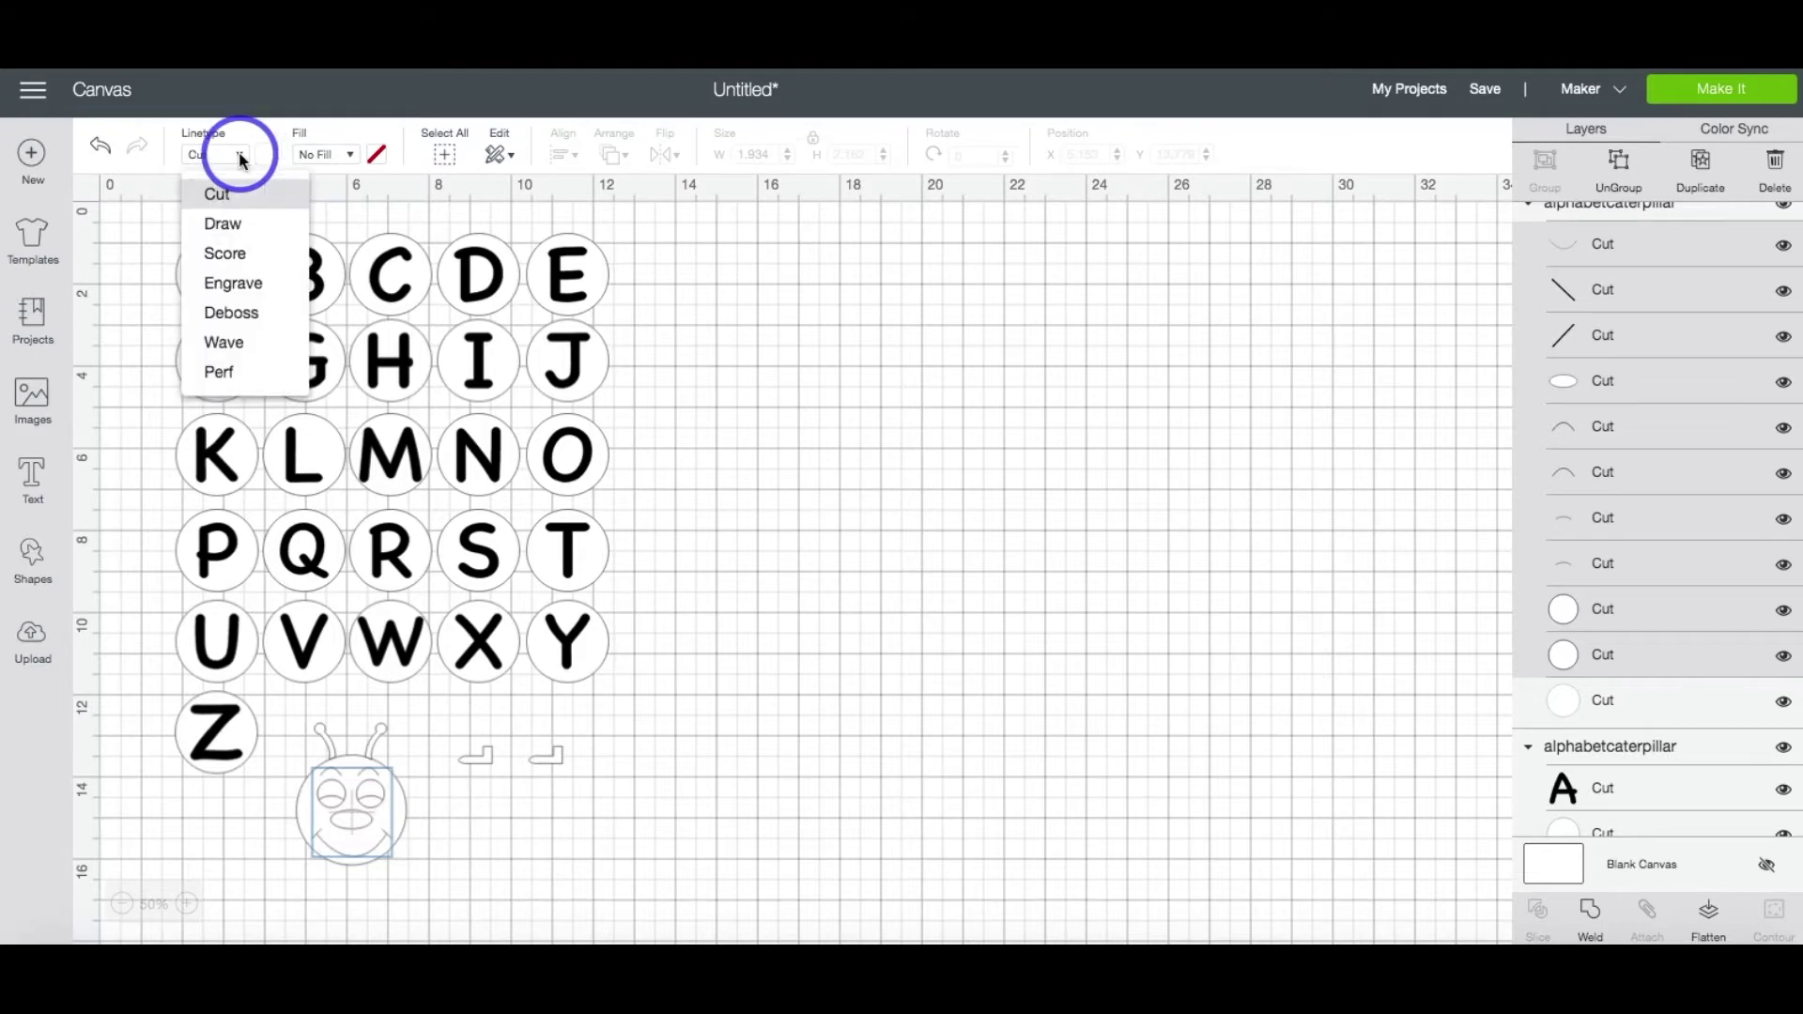
left_click(250, 225)
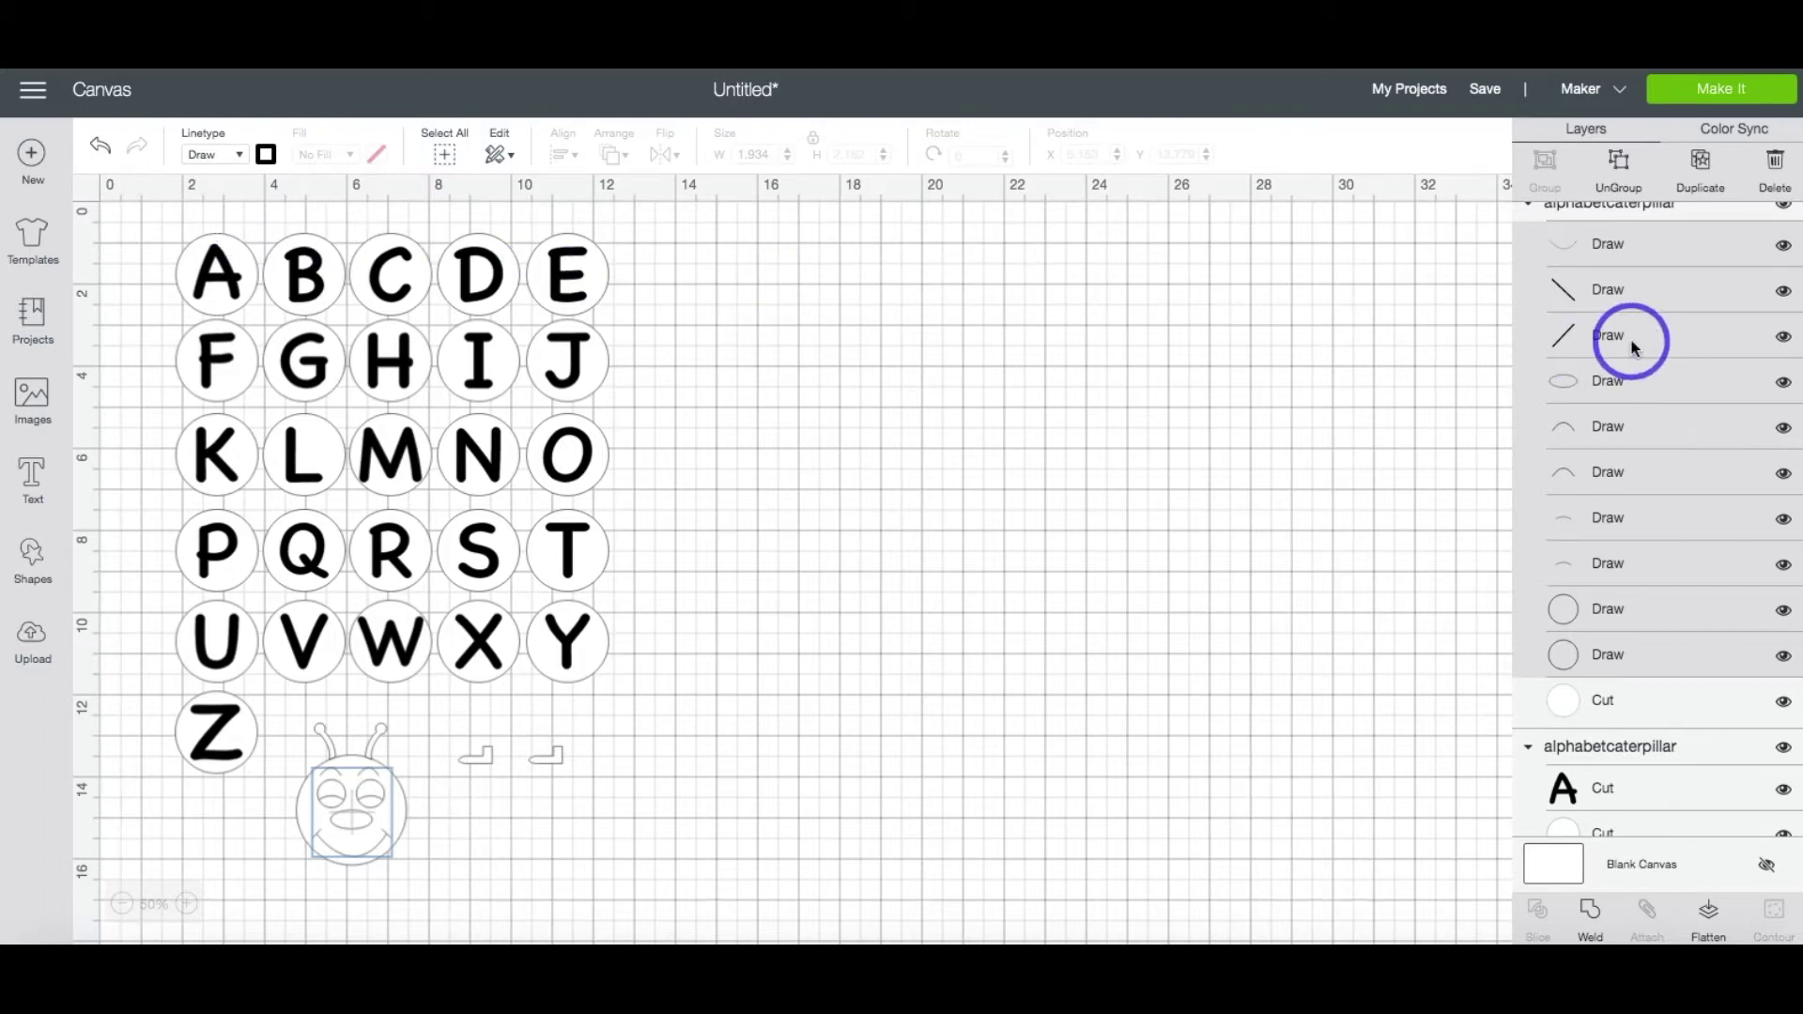
scroll(1634, 329, "up", 2)
- Attach the face group to the head circle as one piece, then deselect it
left_click(1632, 275)
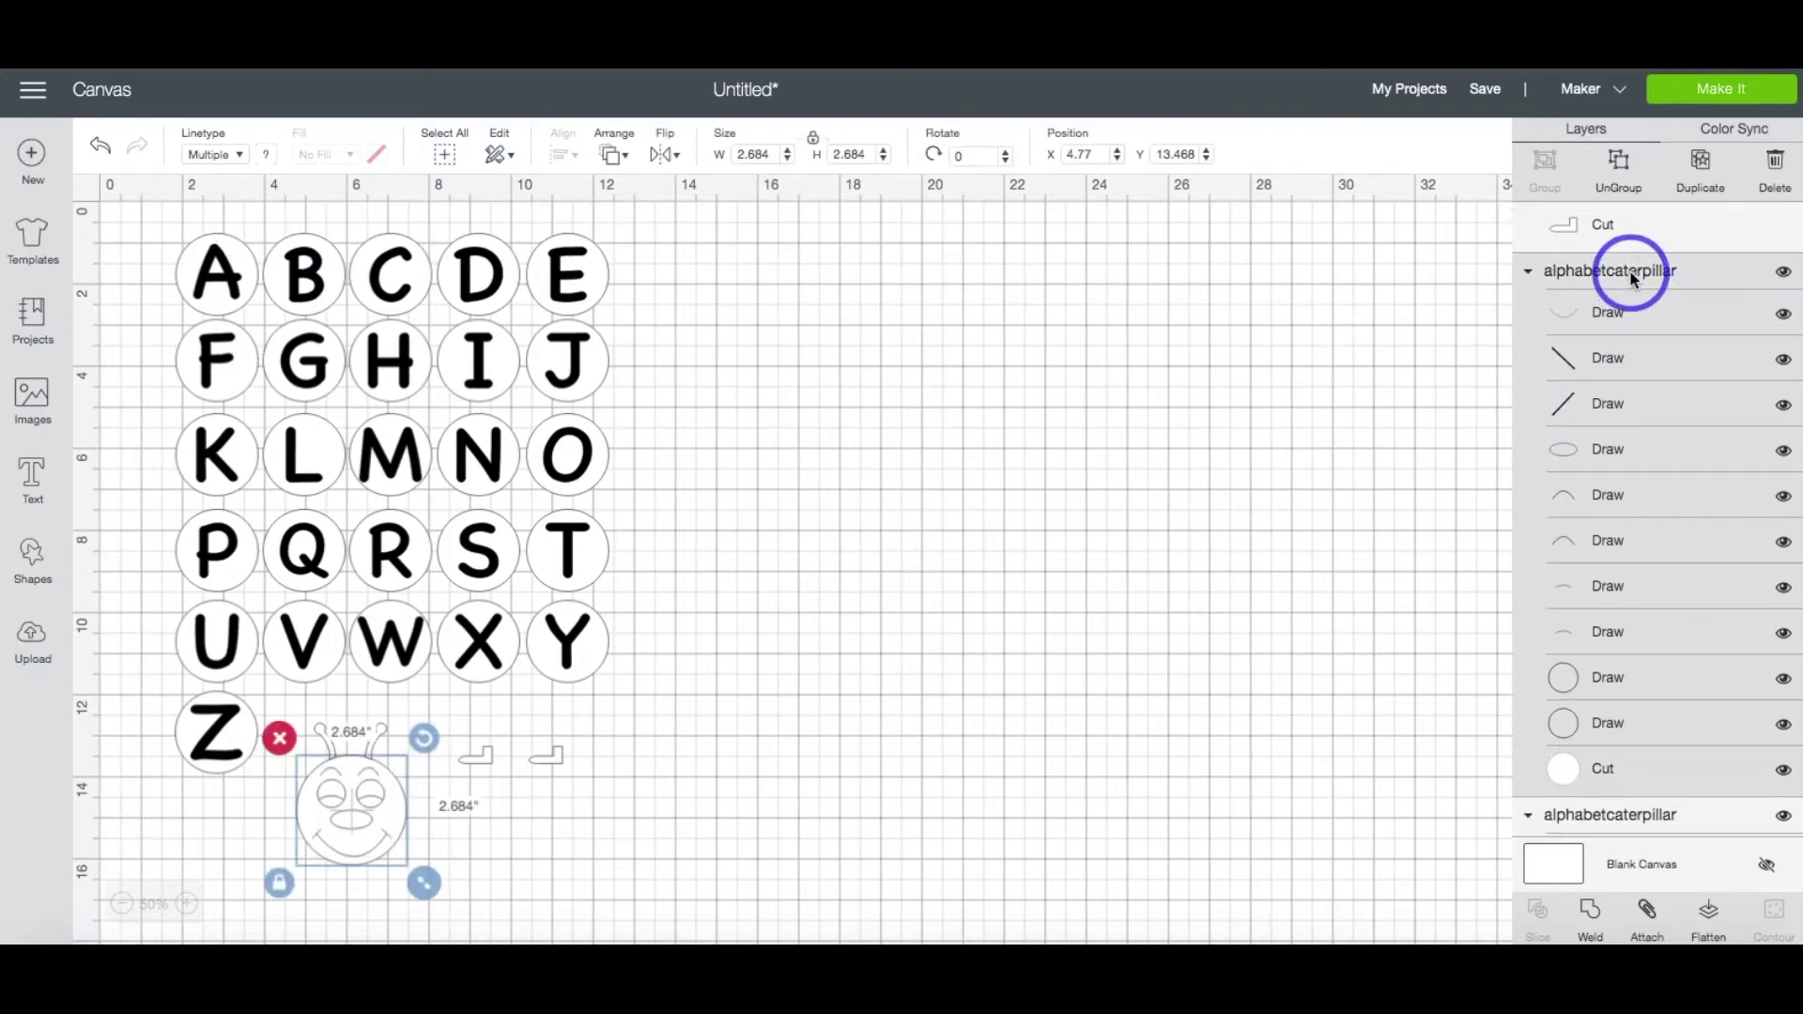
left_click(1650, 919)
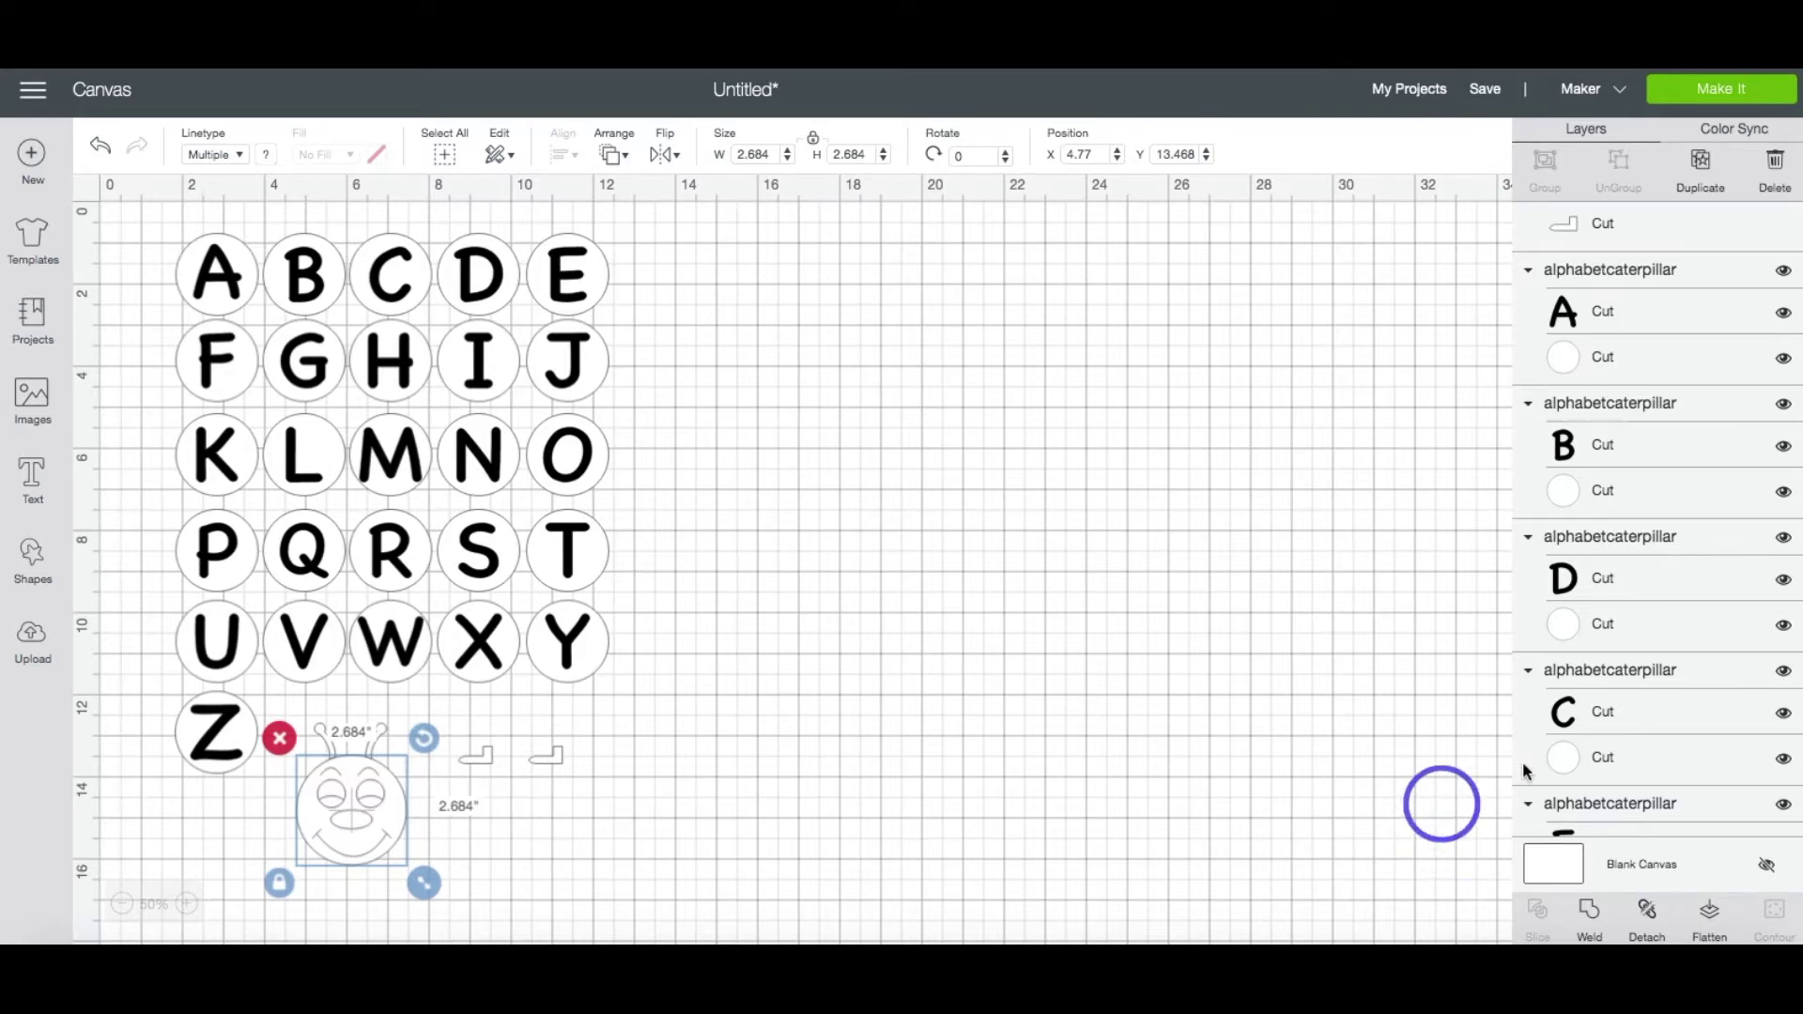
scroll(1611, 718, "up", 5)
scroll(1611, 723, "up", 5)
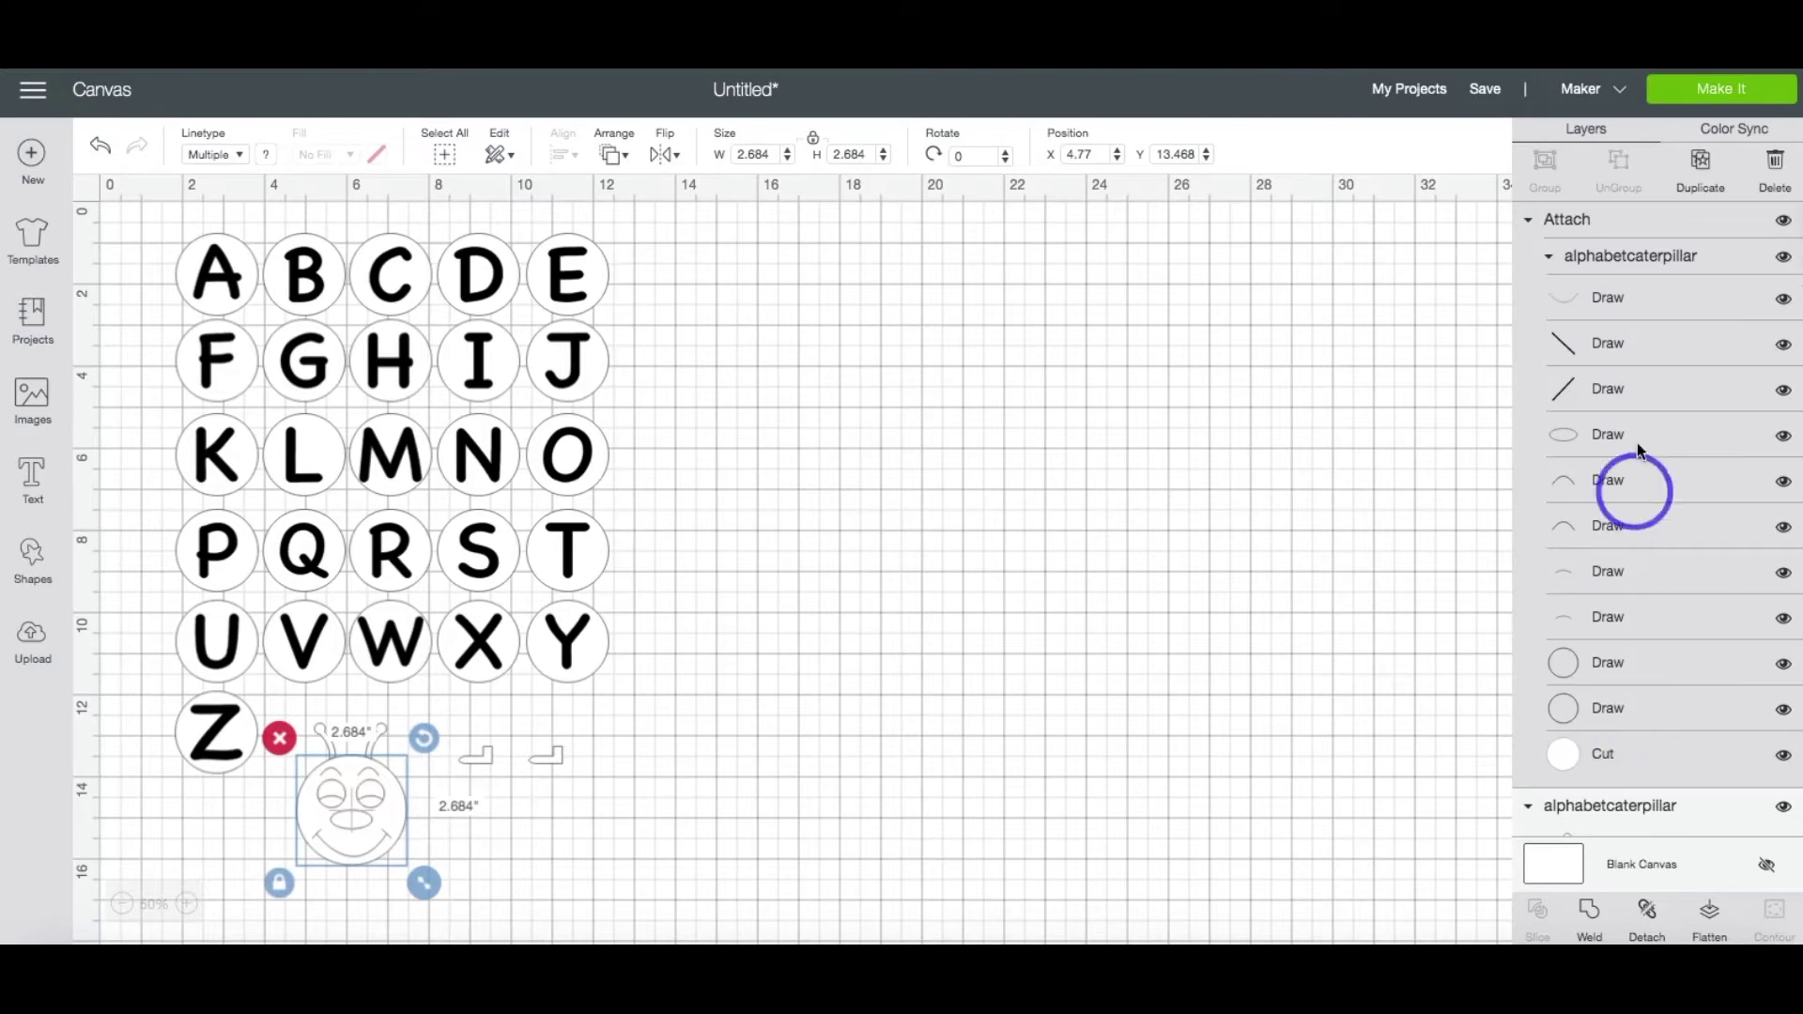
left_click(1636, 258)
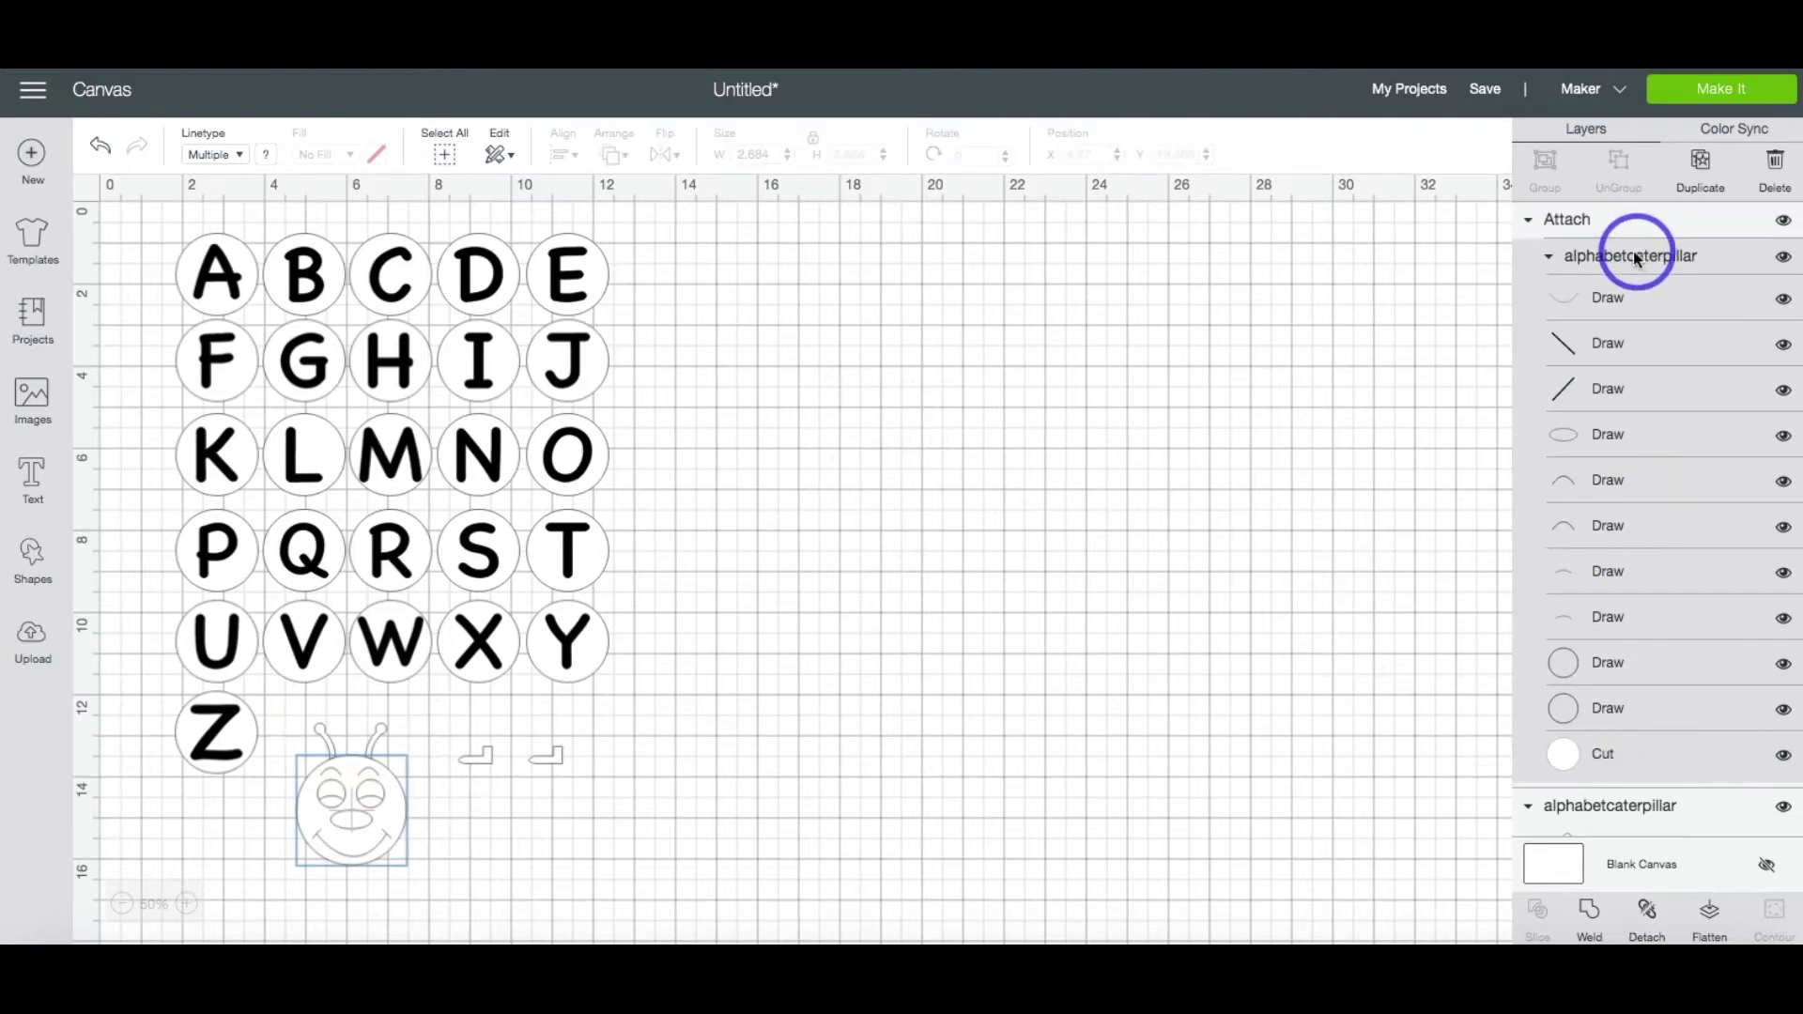
- Resize the caterpillar head to 8 in tall (6.196 in wide)
left_click_drag(291, 712, 419, 877)
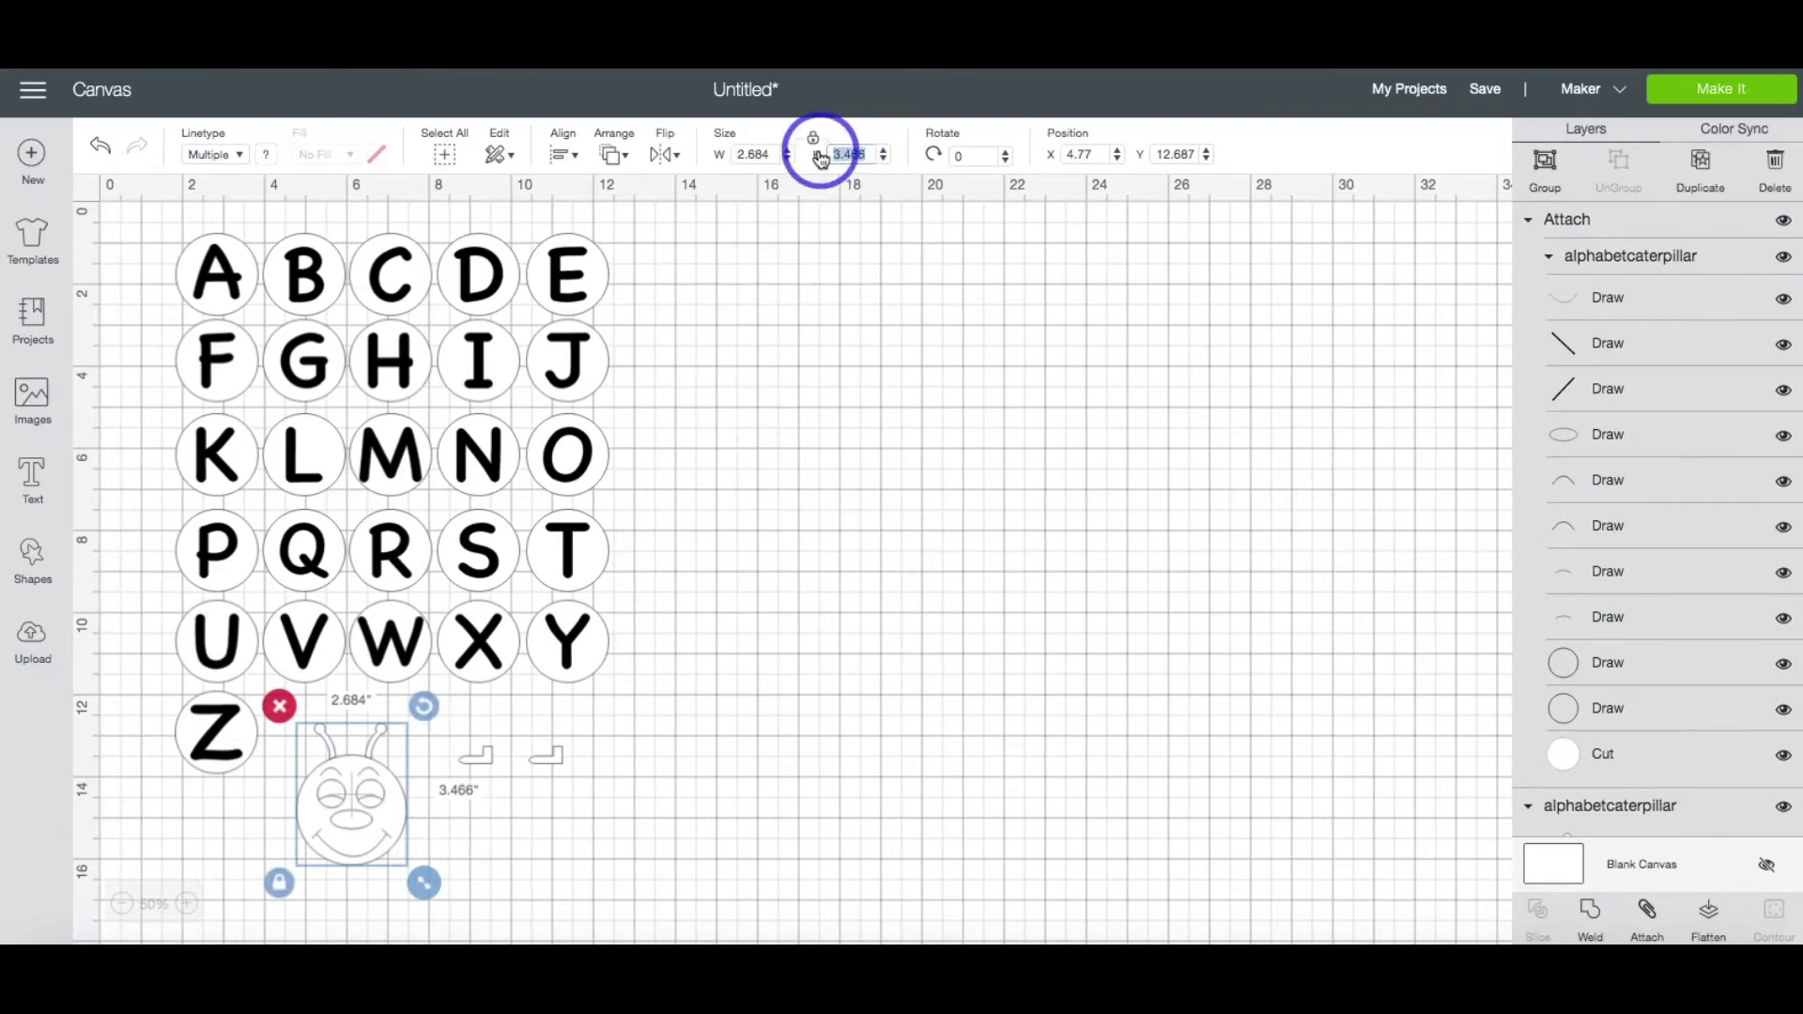
double_click(850, 154)
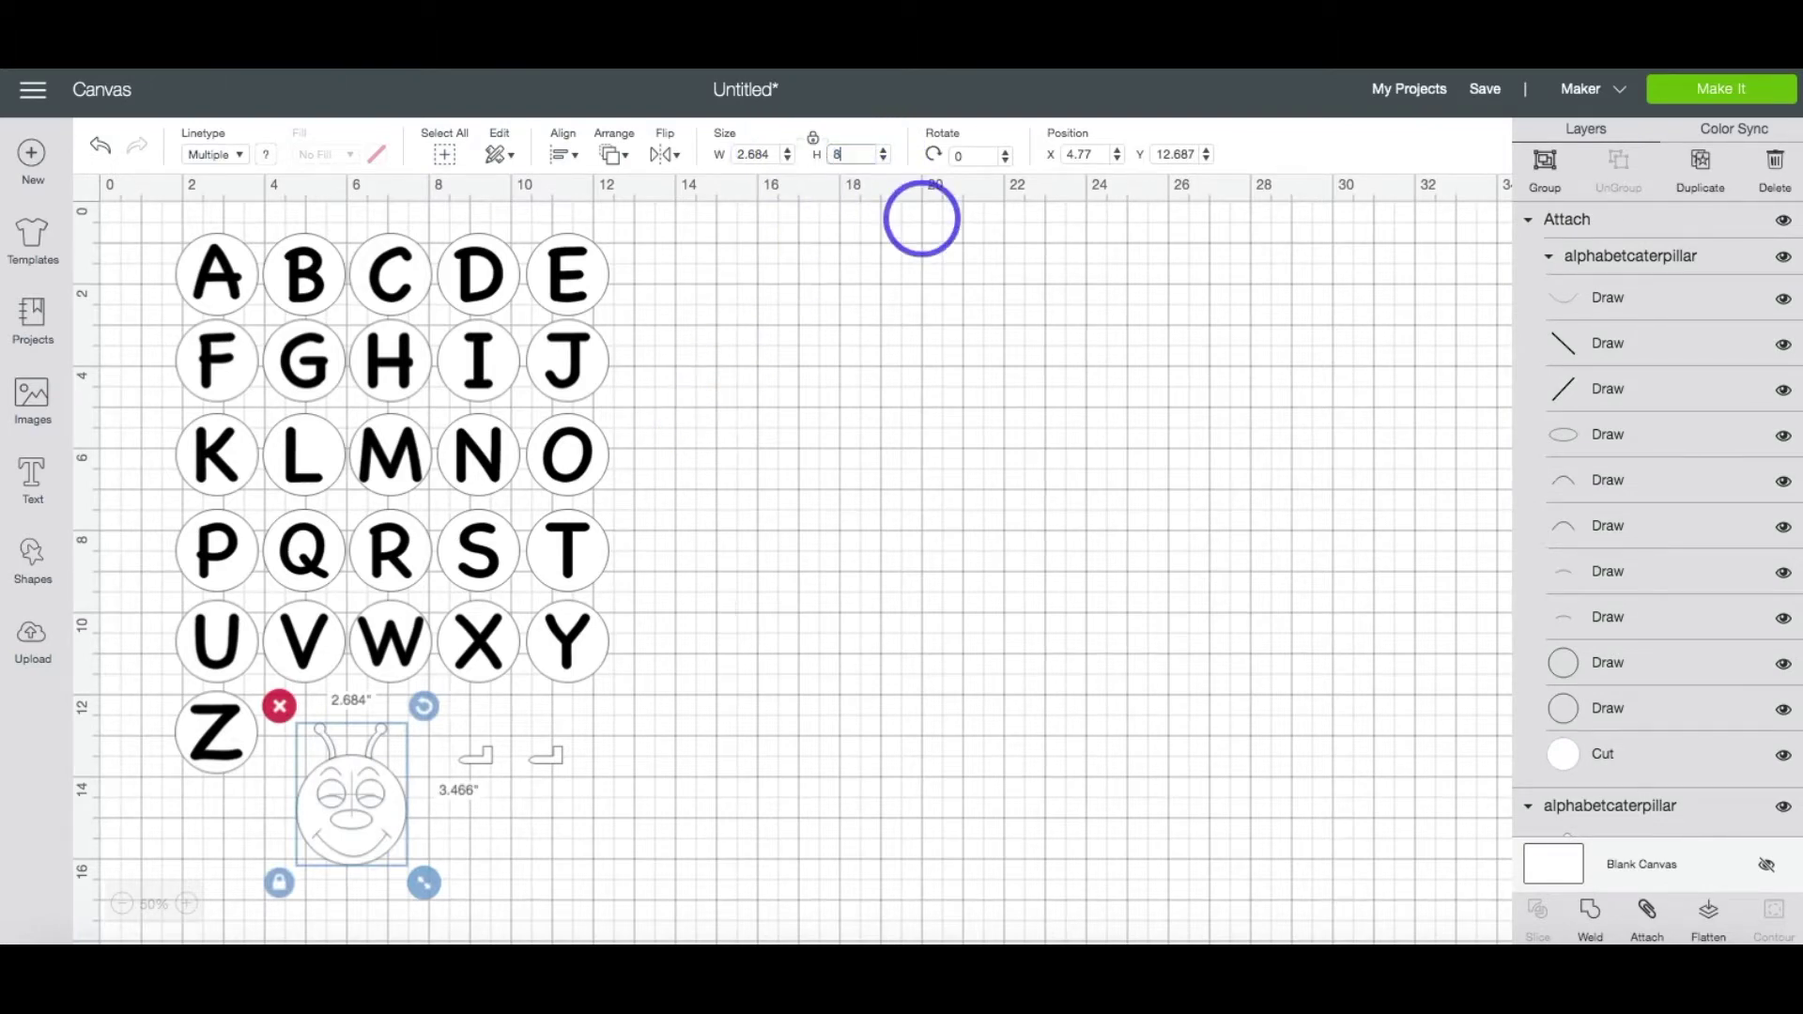
key("Return")
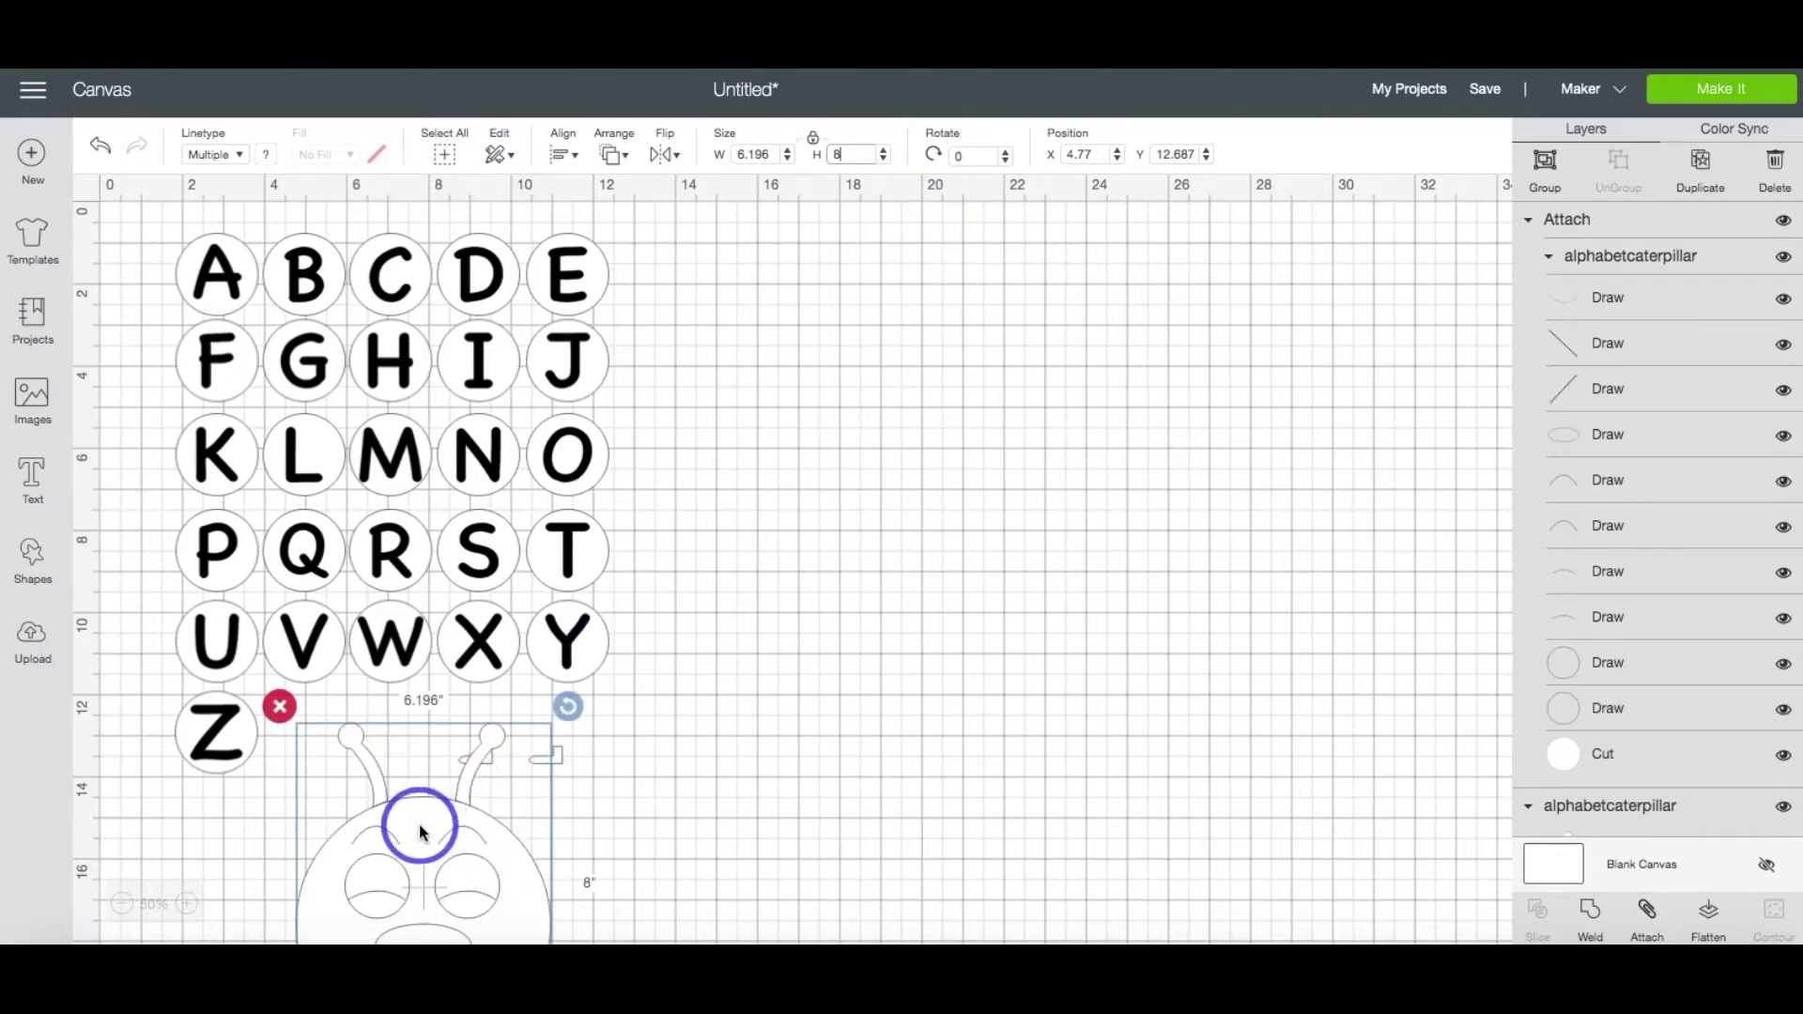
- Move the head to the upper right of the canvas and deselect it
left_click_drag(420, 831, 1154, 348)
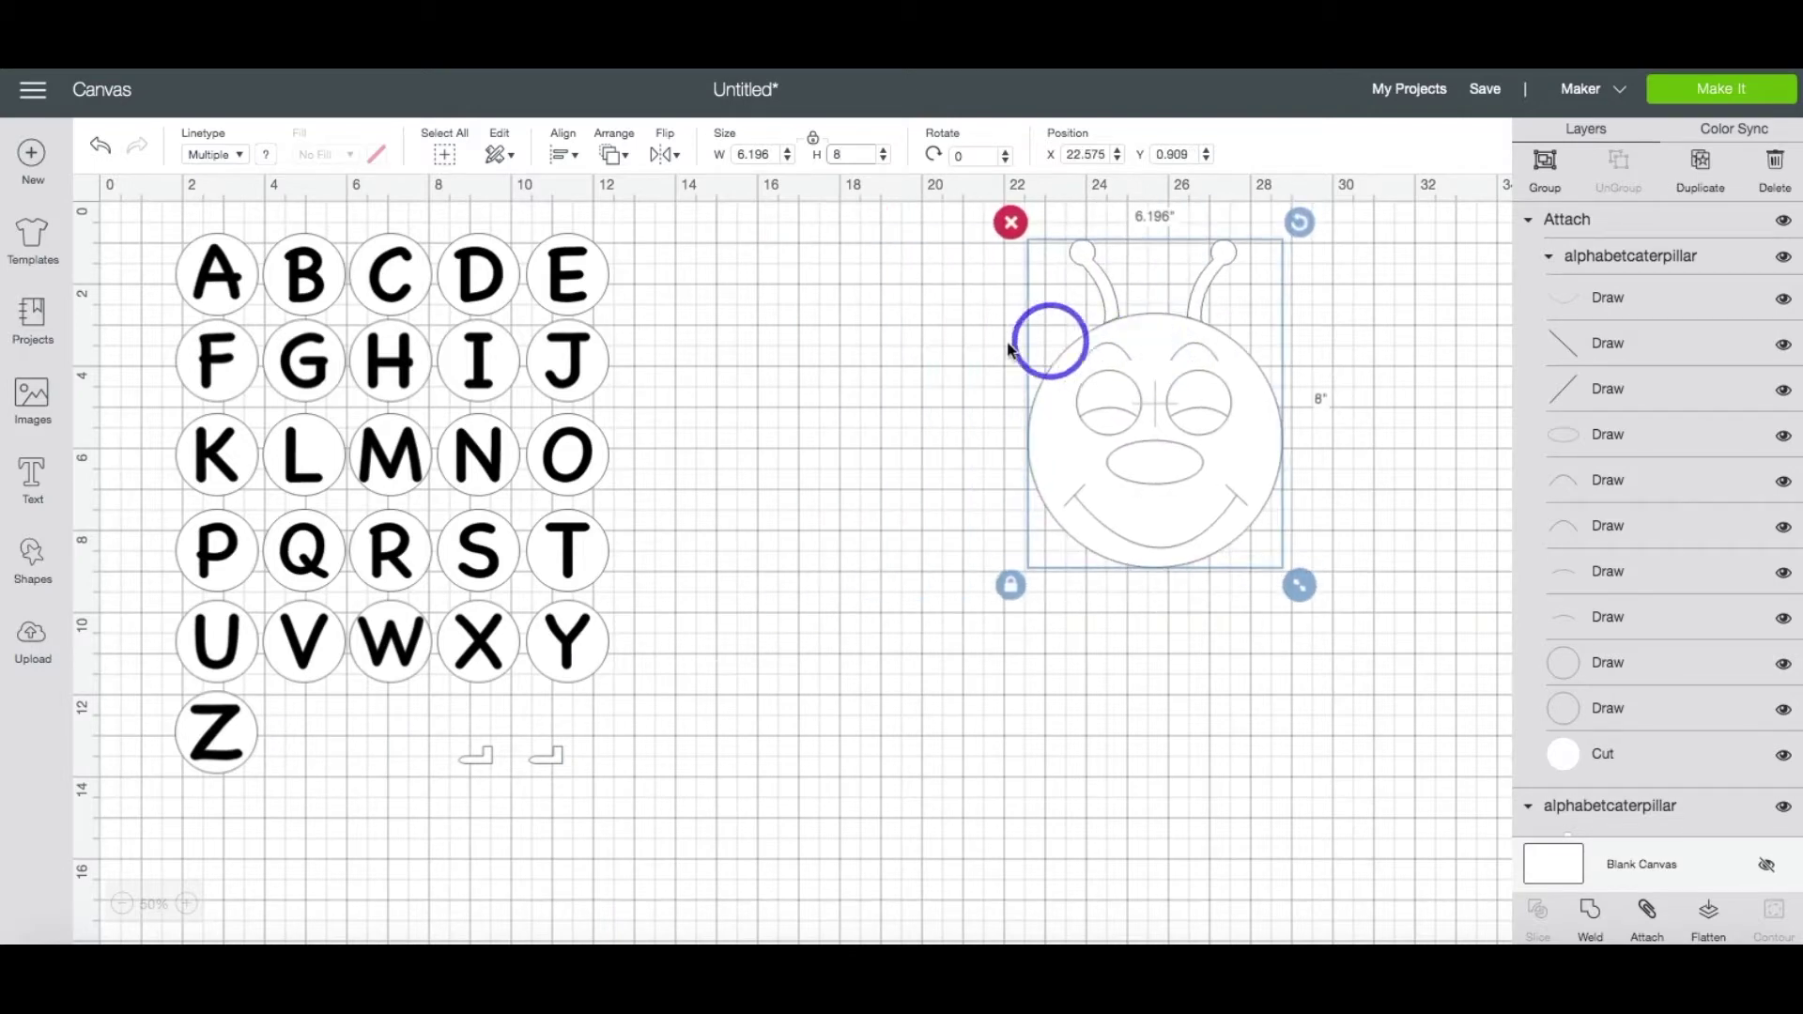
left_click(936, 357)
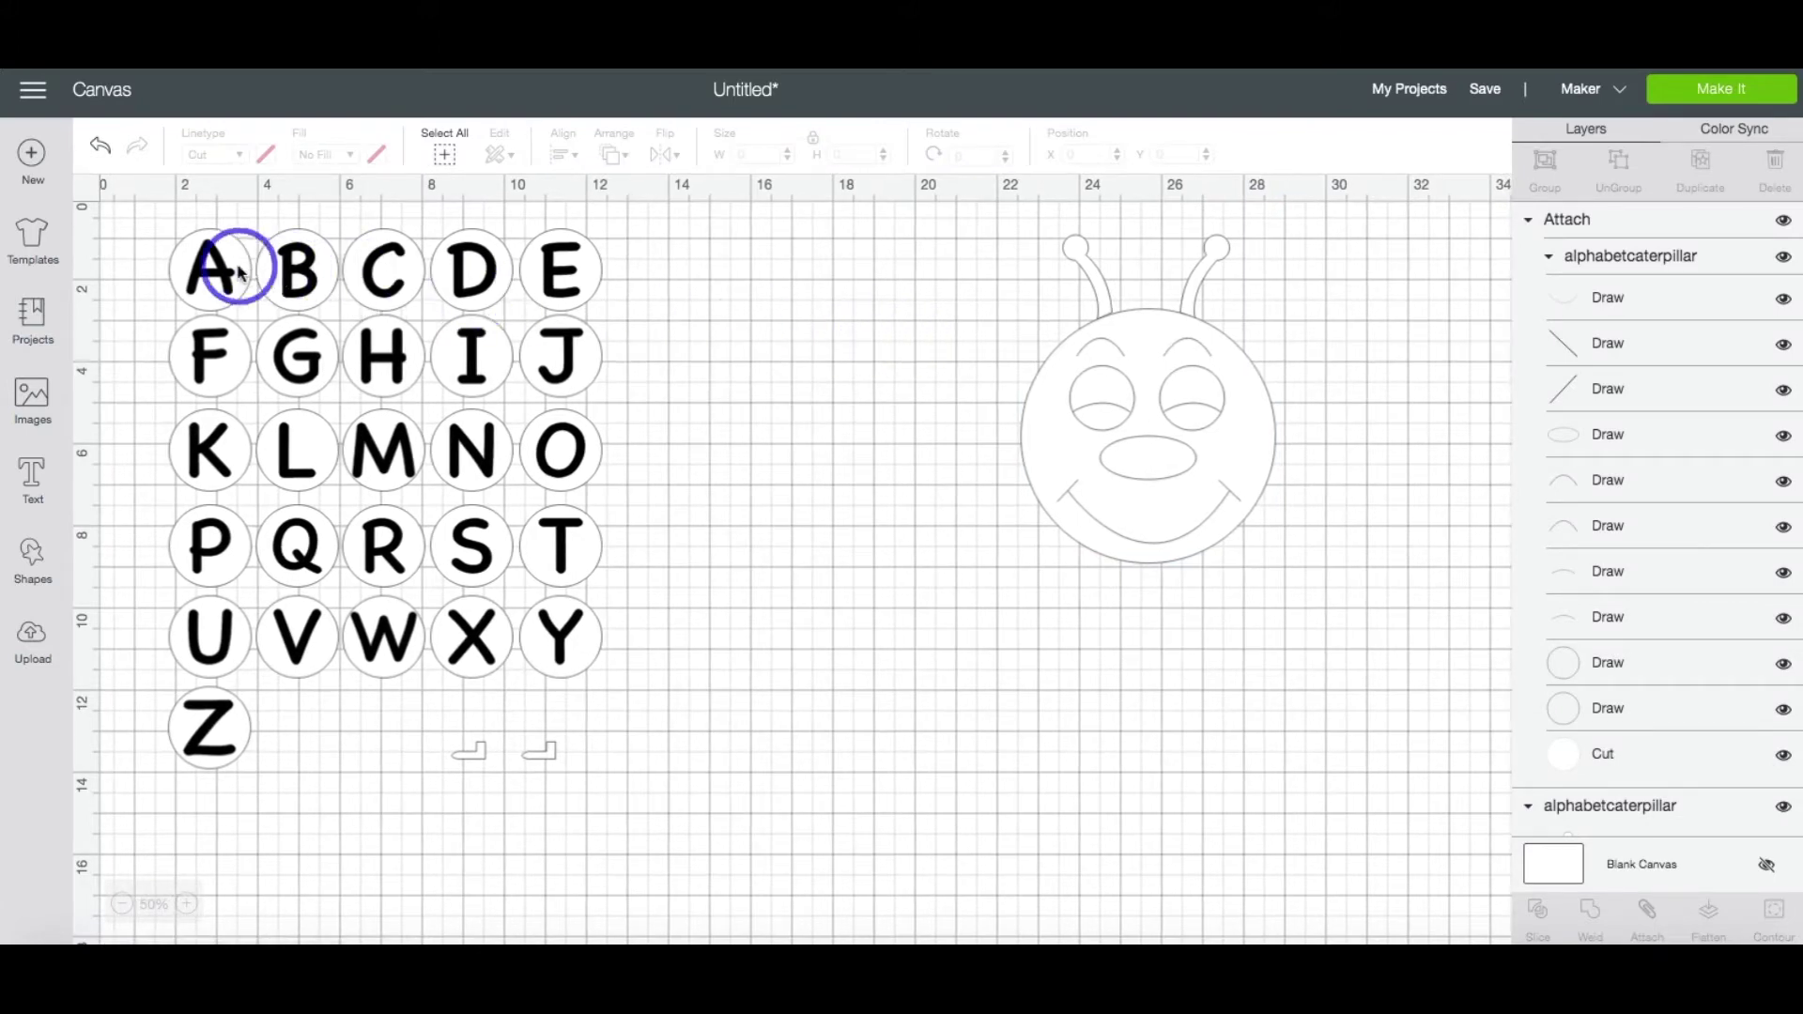
scroll(1731, 624, "down", 5)
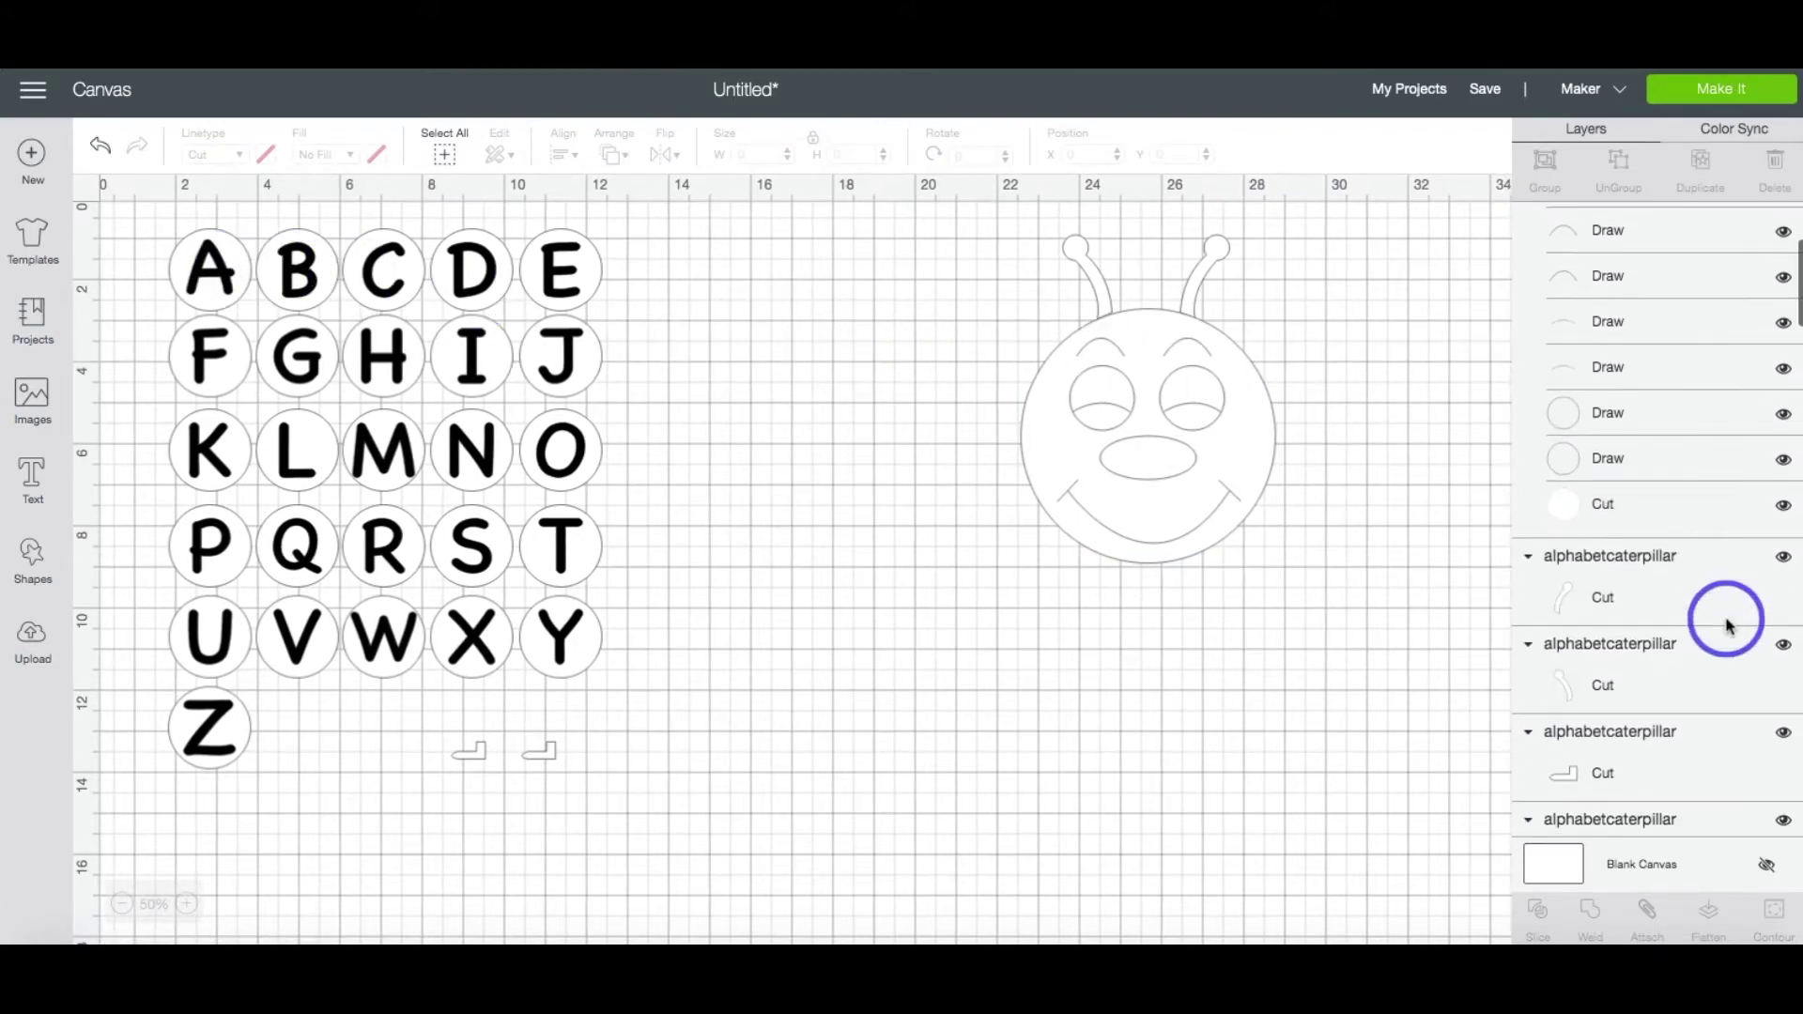
- Select the letter circles A through M in the Layers panel
scroll(1728, 624, "down", 5)
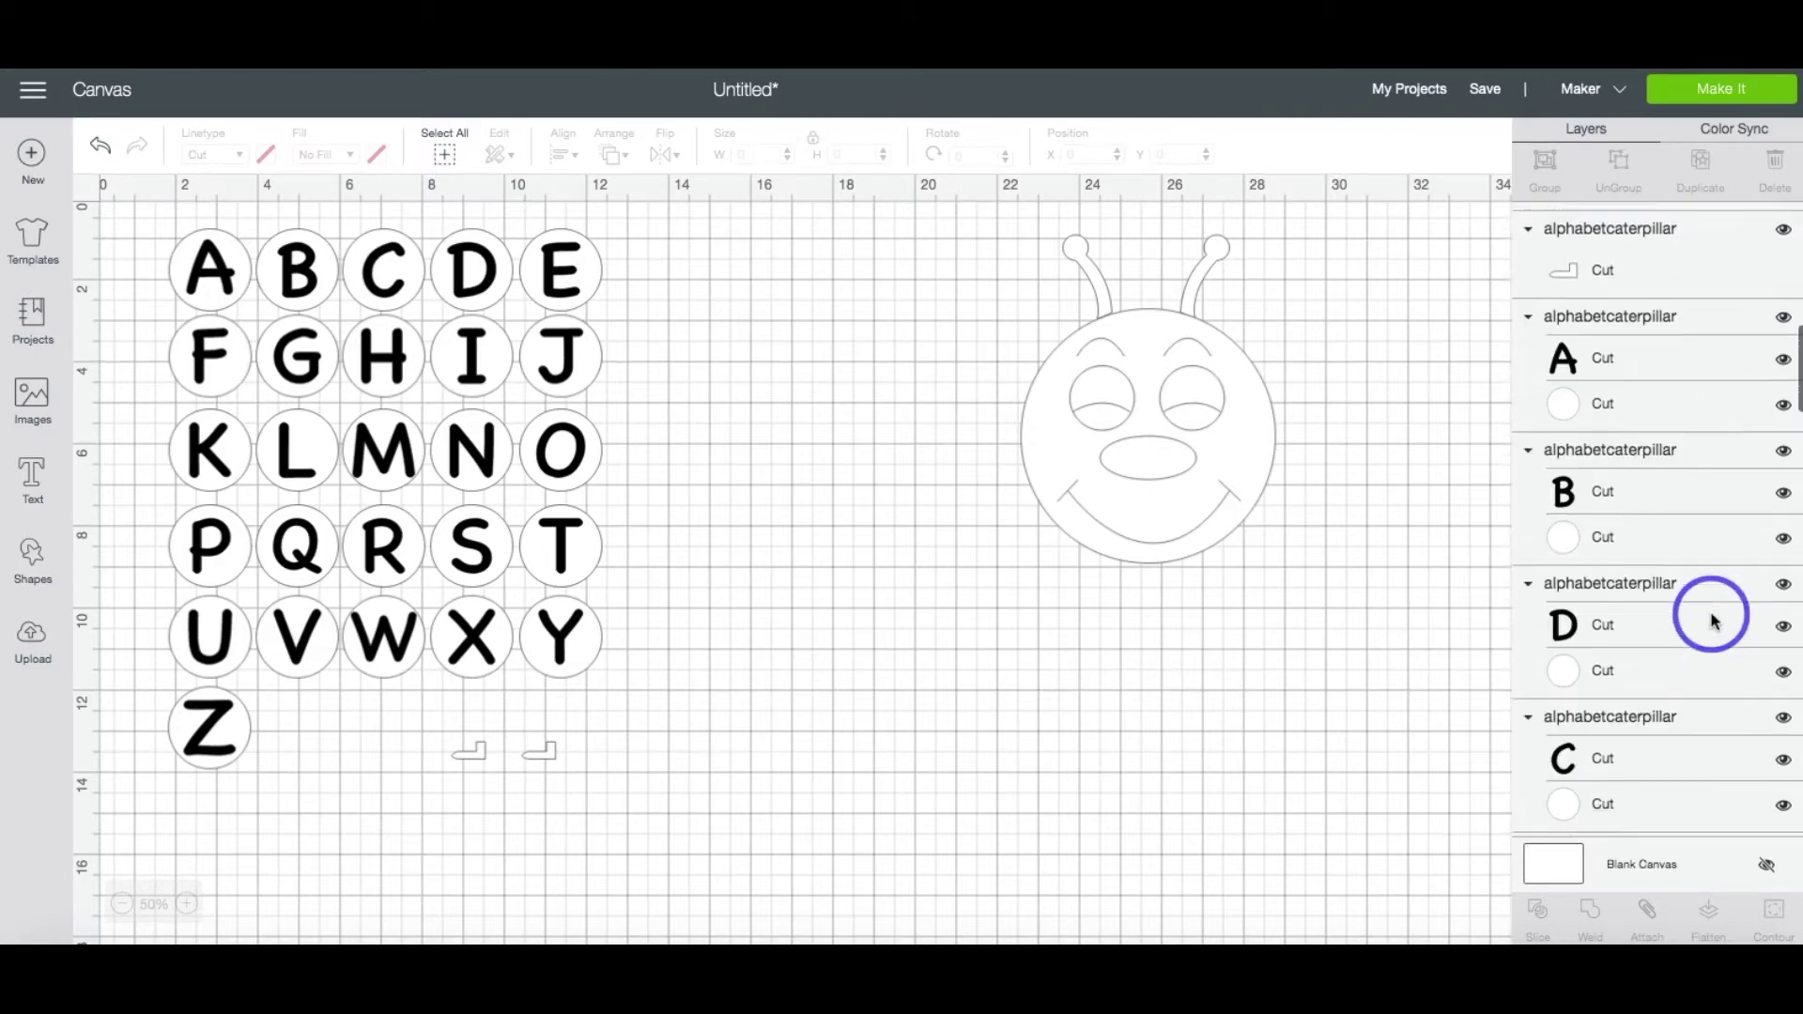
left_click(1692, 343)
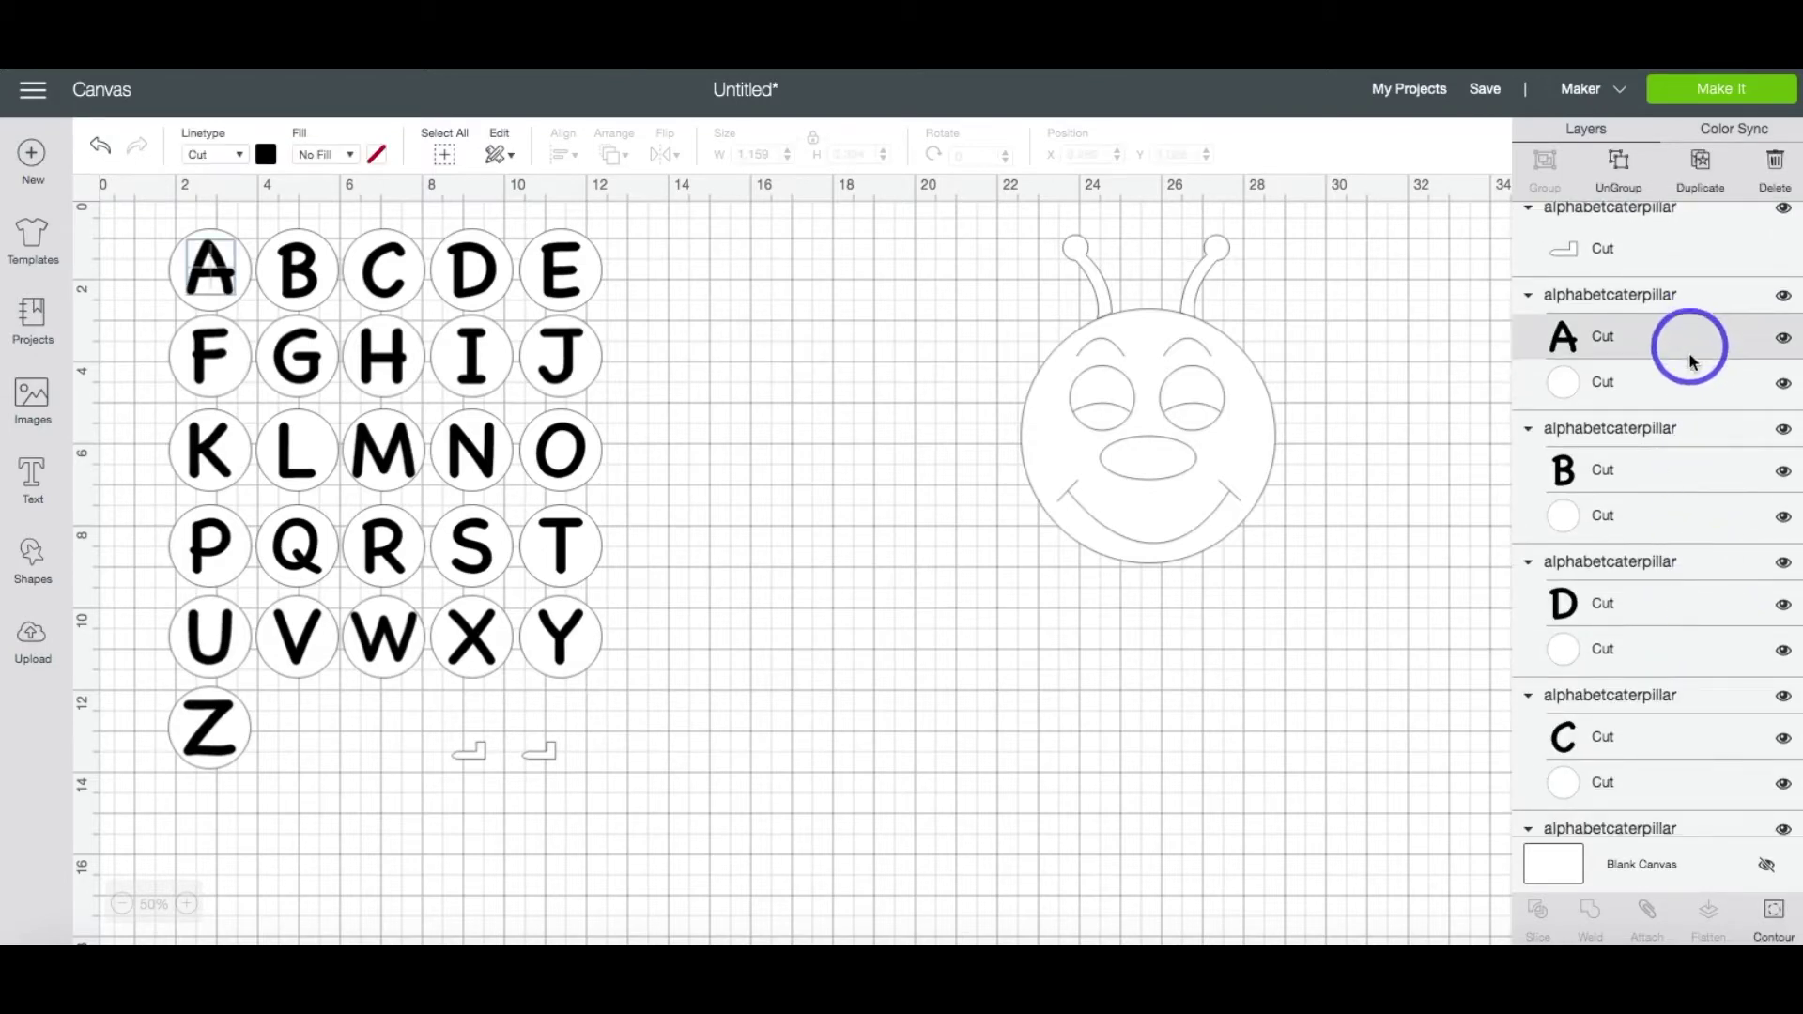
left_click(1692, 474, "shift")
left_click(1679, 608, "shift")
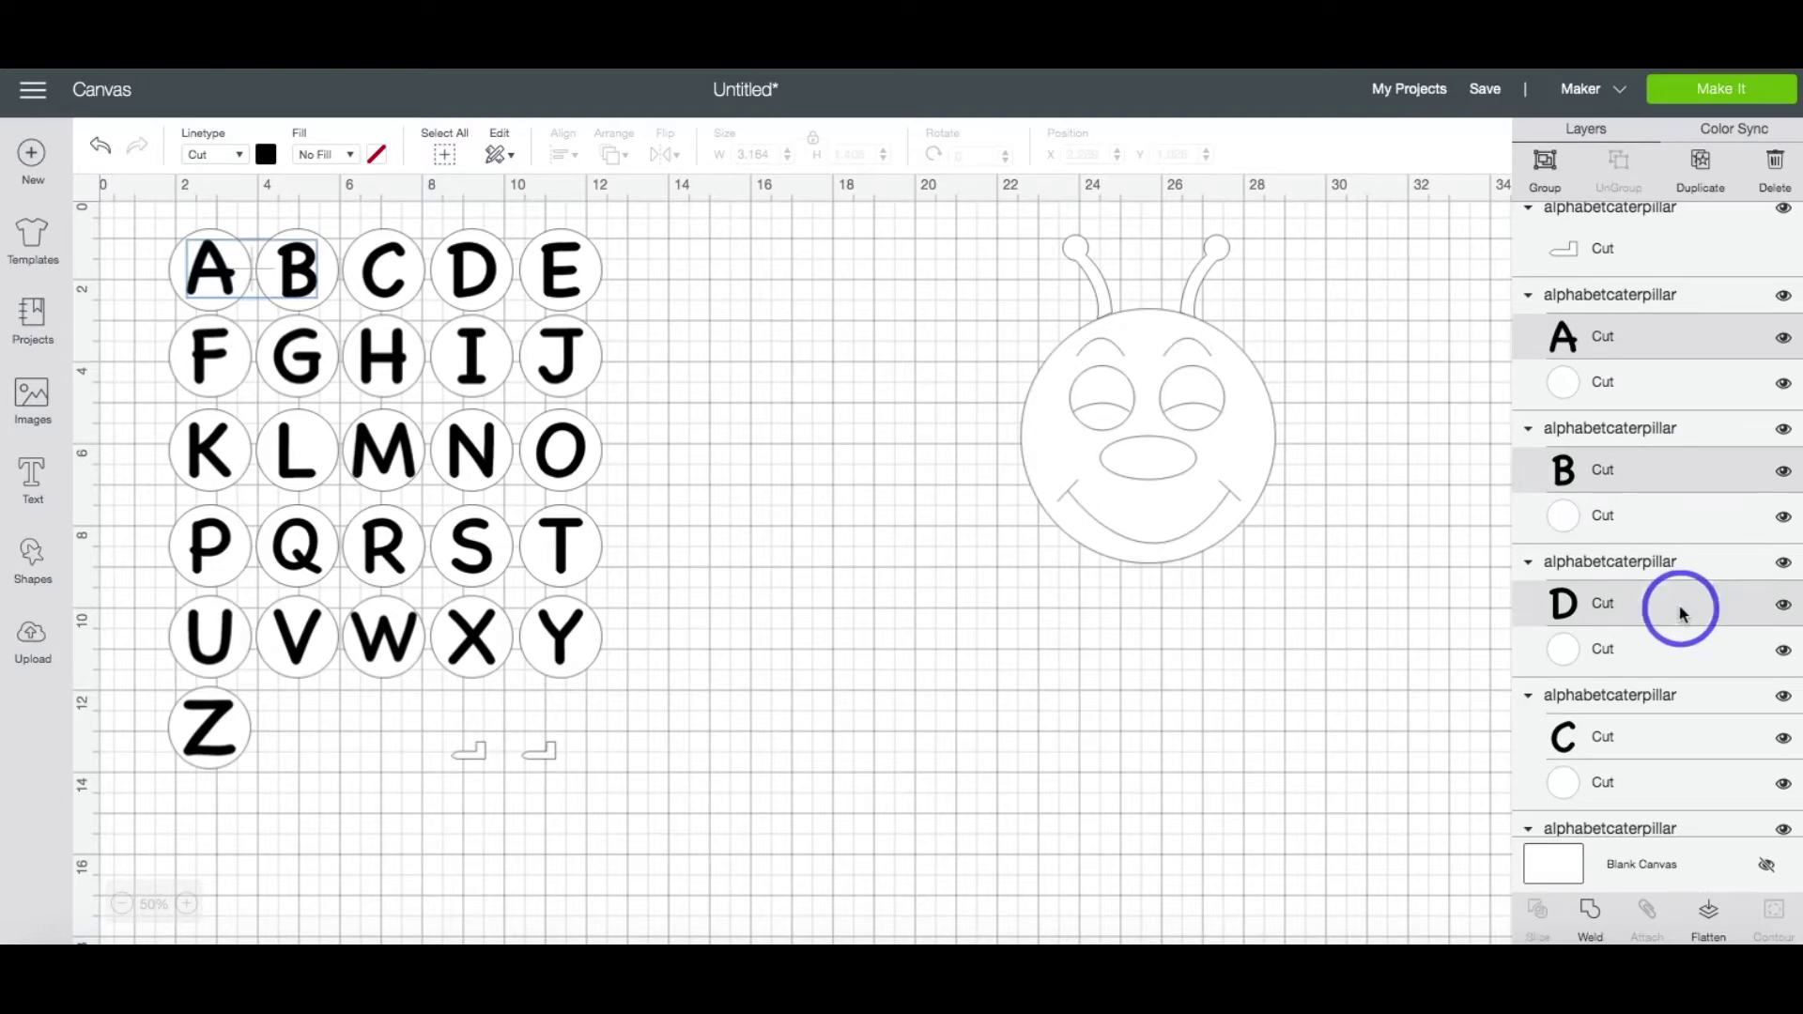
left_click(1681, 737, "shift")
scroll(1682, 733, "down", 3)
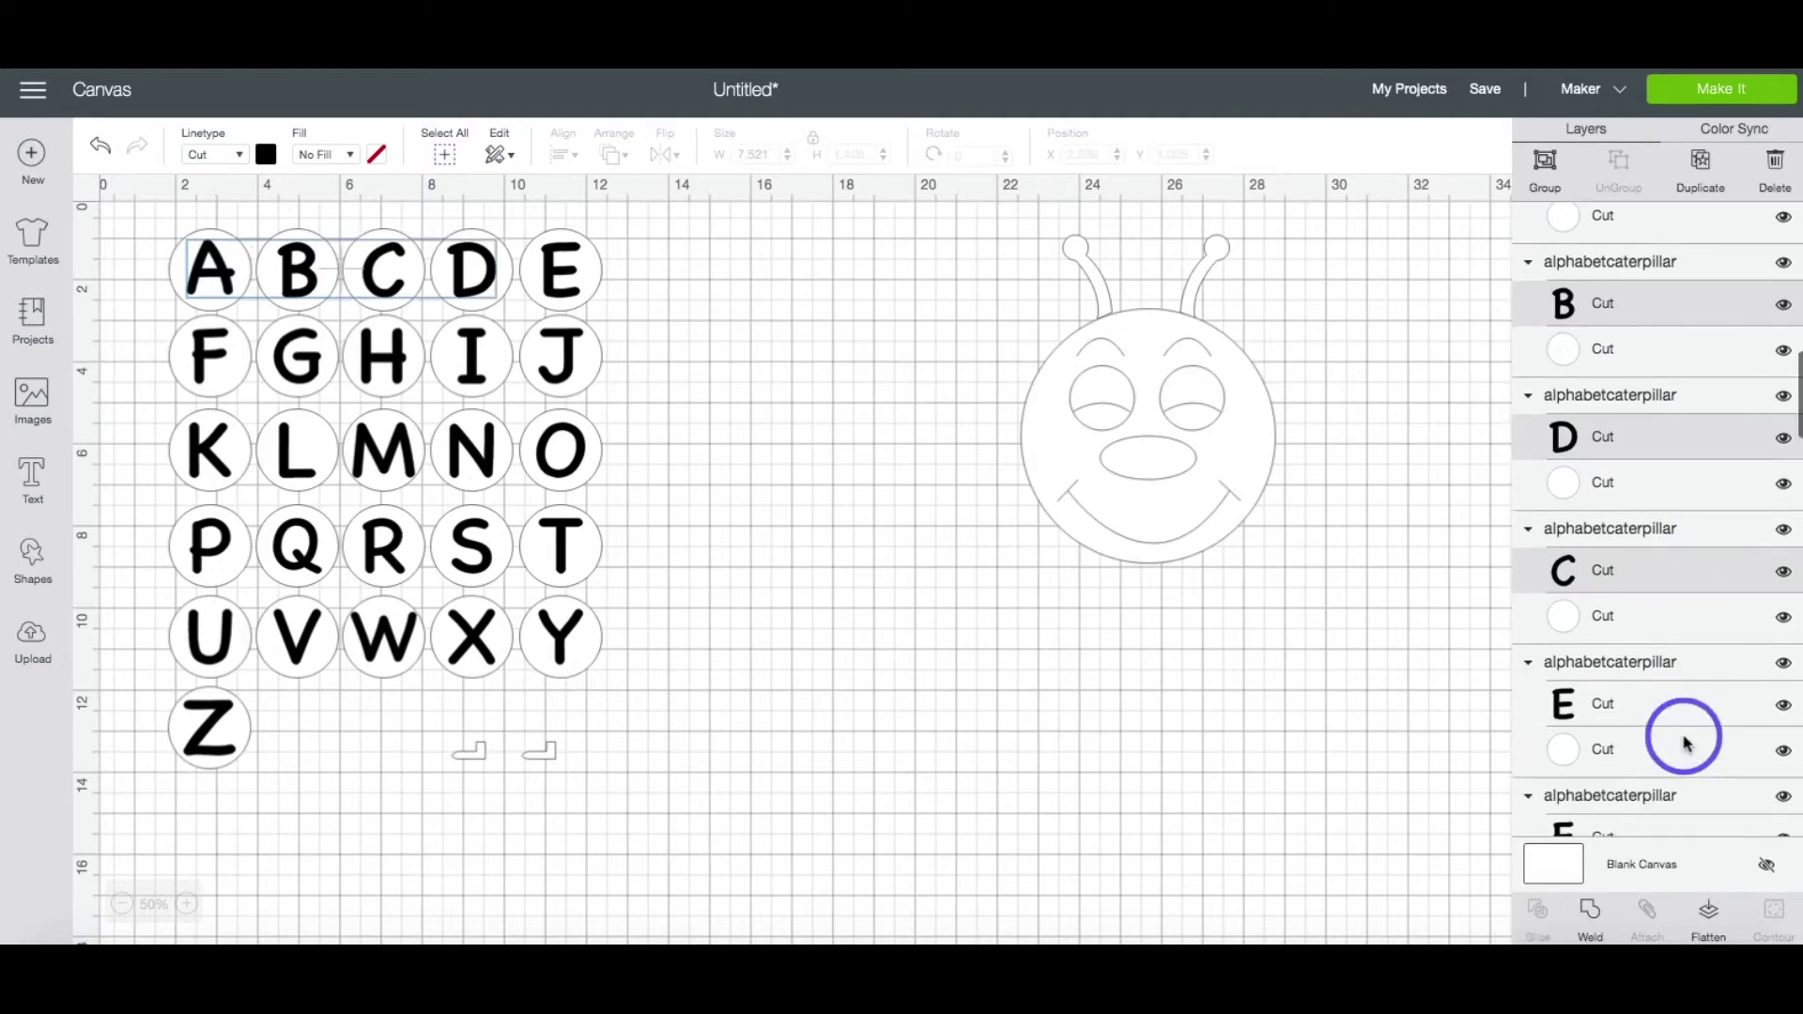
left_click(1684, 669, "shift")
scroll(1685, 668, "down", 2)
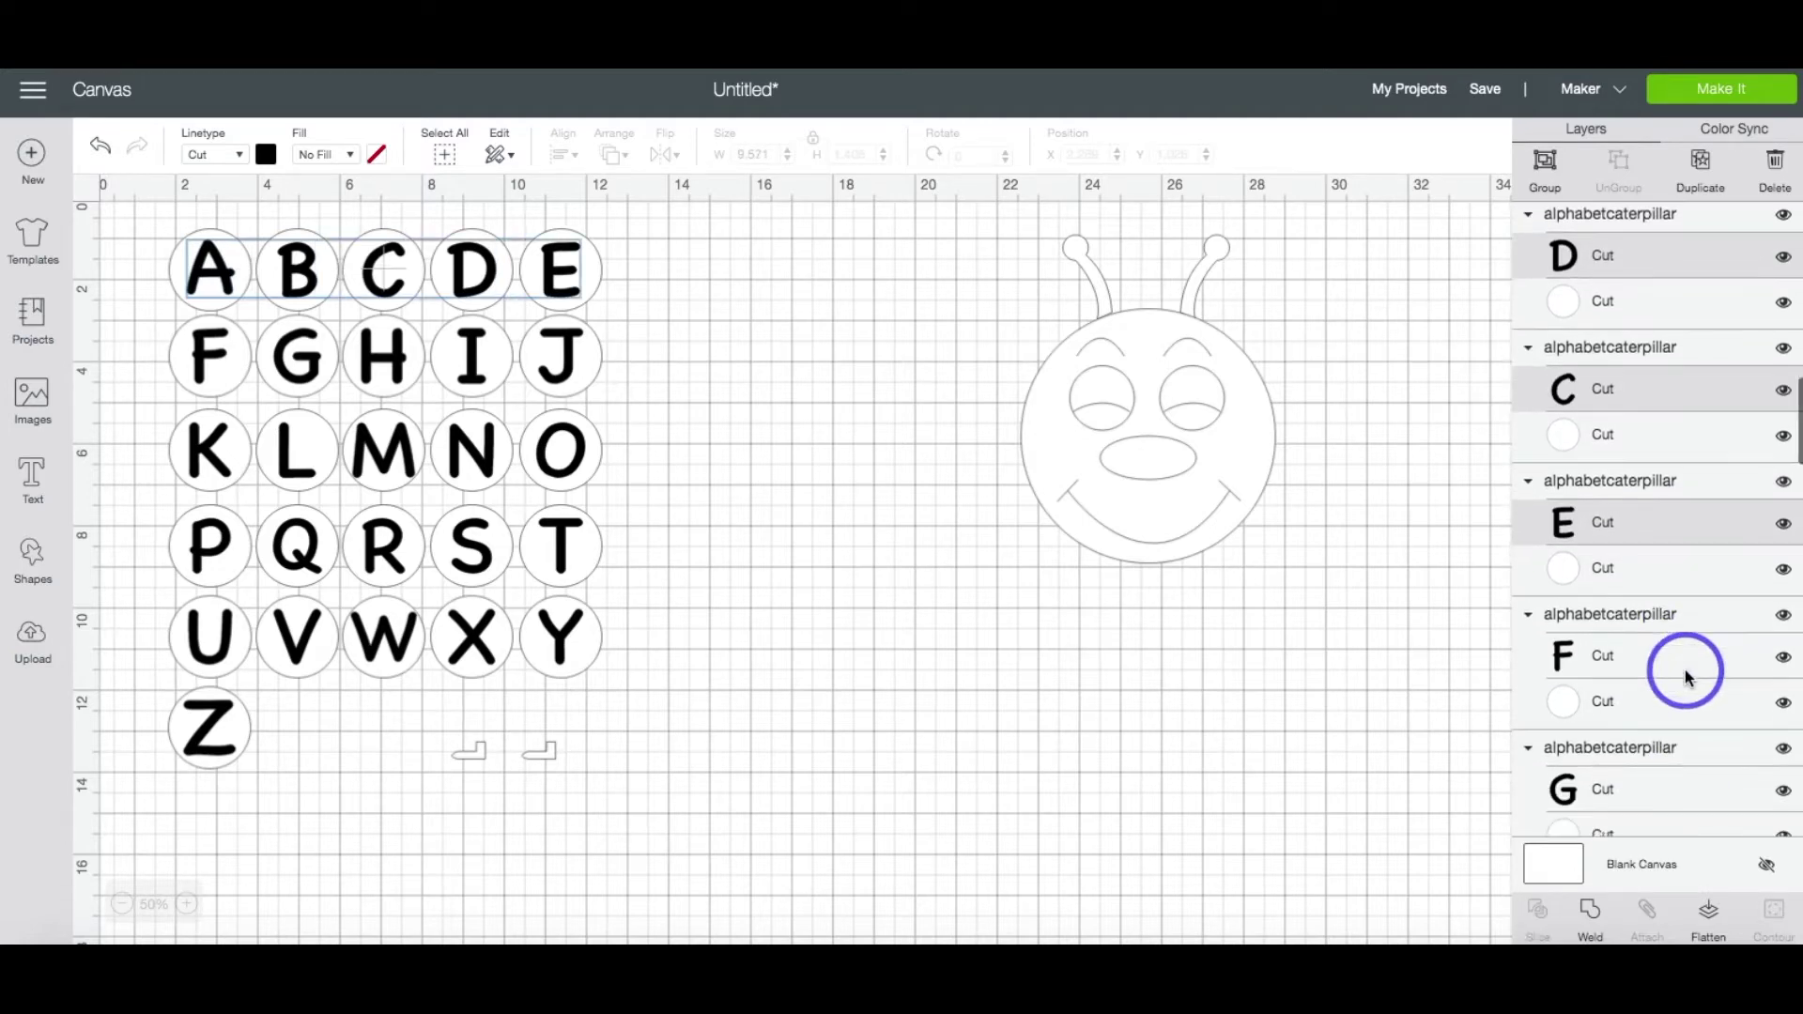
left_click(1676, 648, "shift")
left_click(1678, 776, "shift")
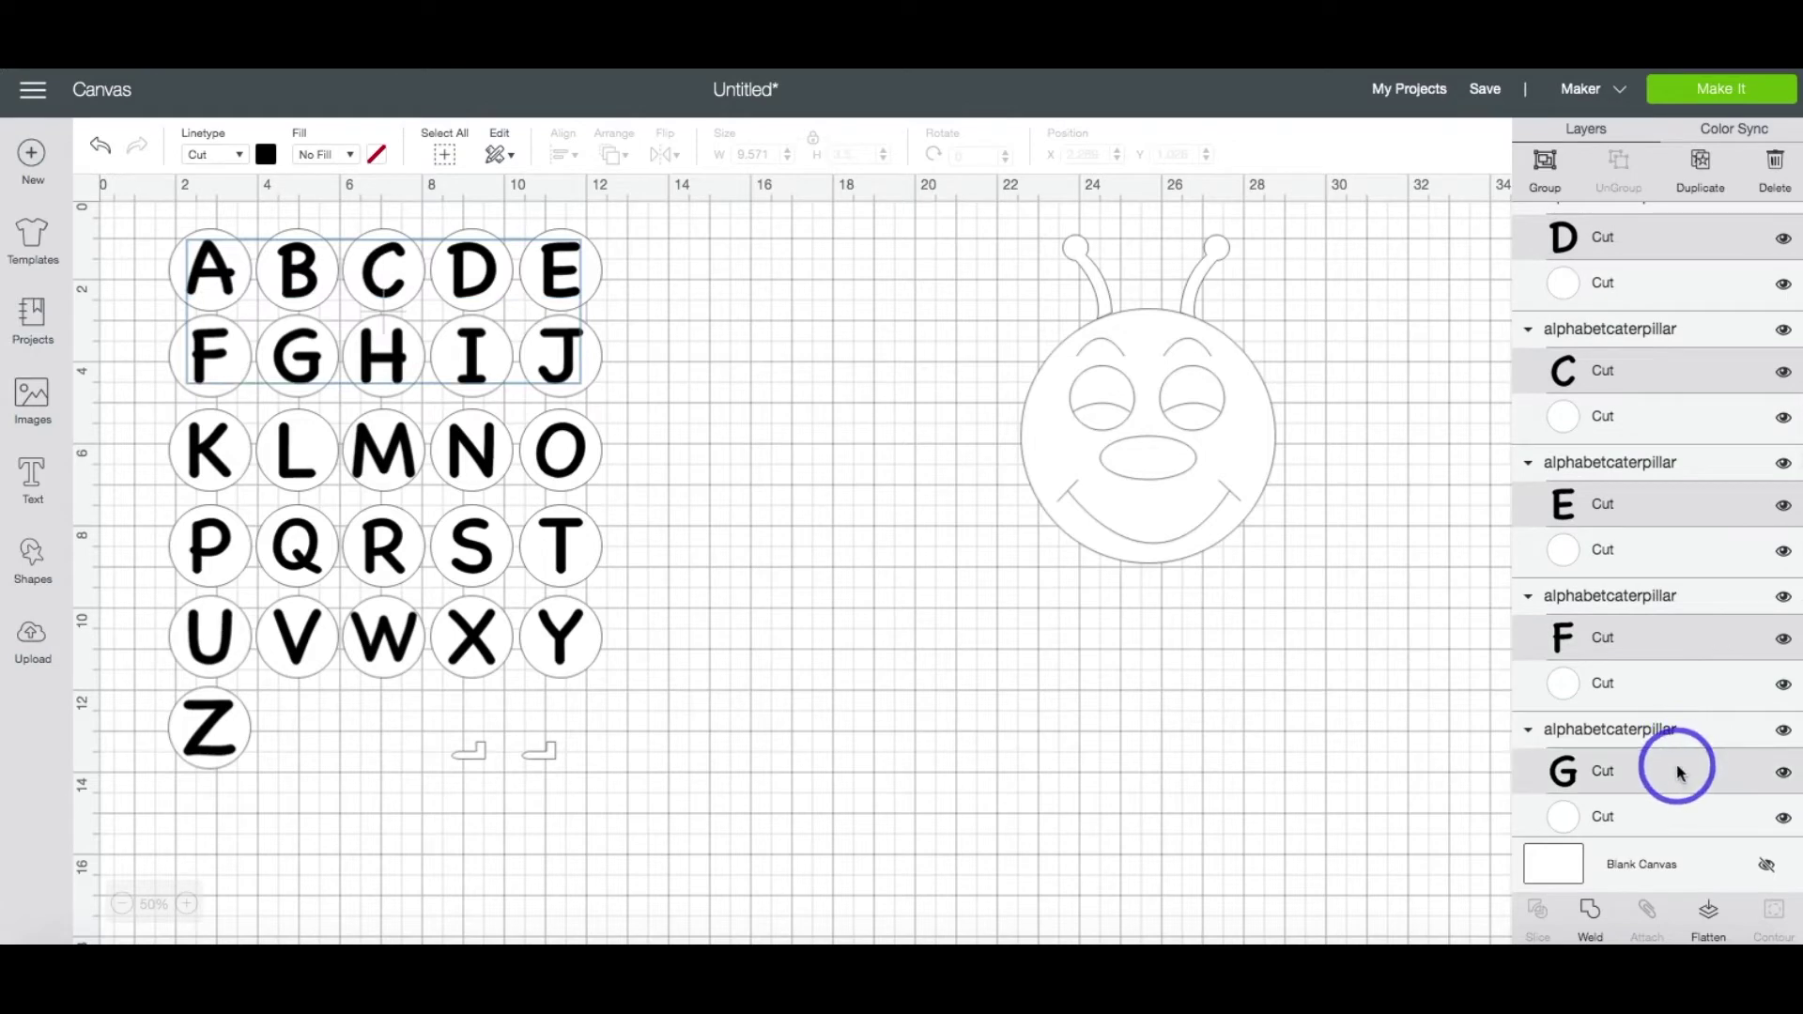
scroll(1678, 775, "down", 3)
left_click(1675, 627, "shift")
left_click(1685, 766, "shift")
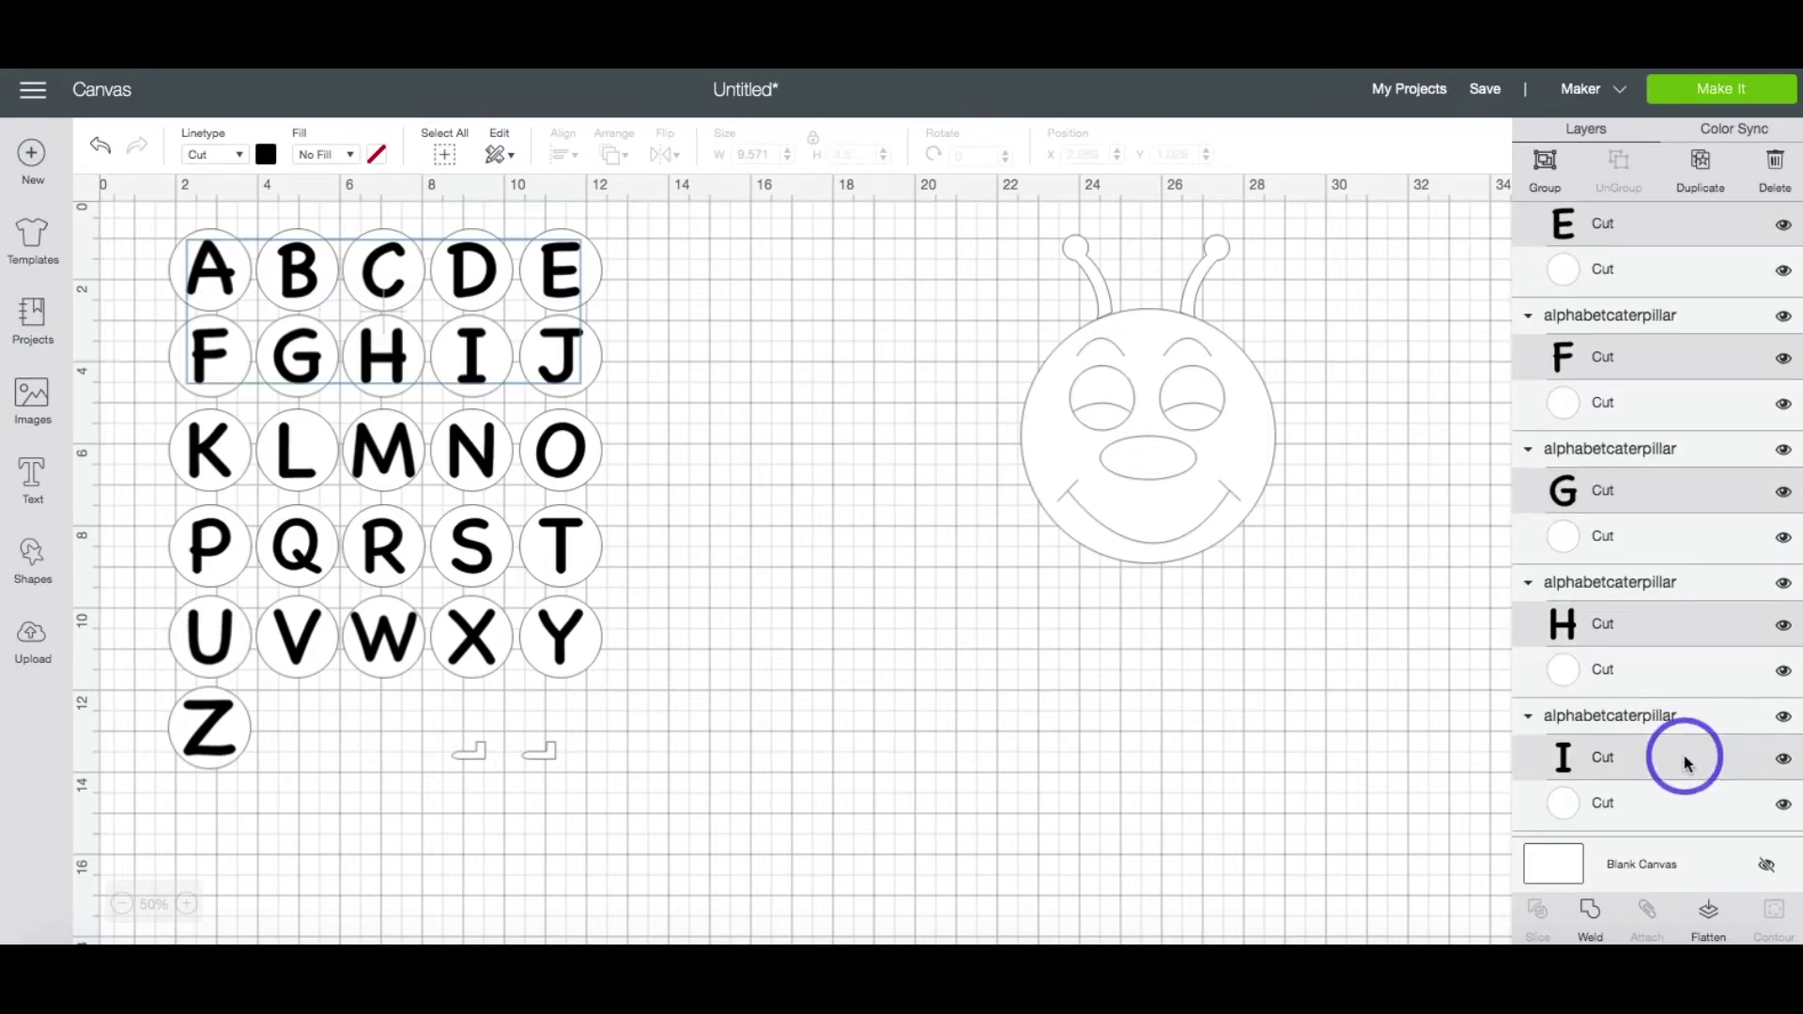
scroll(1682, 723, "down", 2)
left_click(1681, 662, "shift")
left_click(1681, 786, "shift")
scroll(1681, 775, "down", 3)
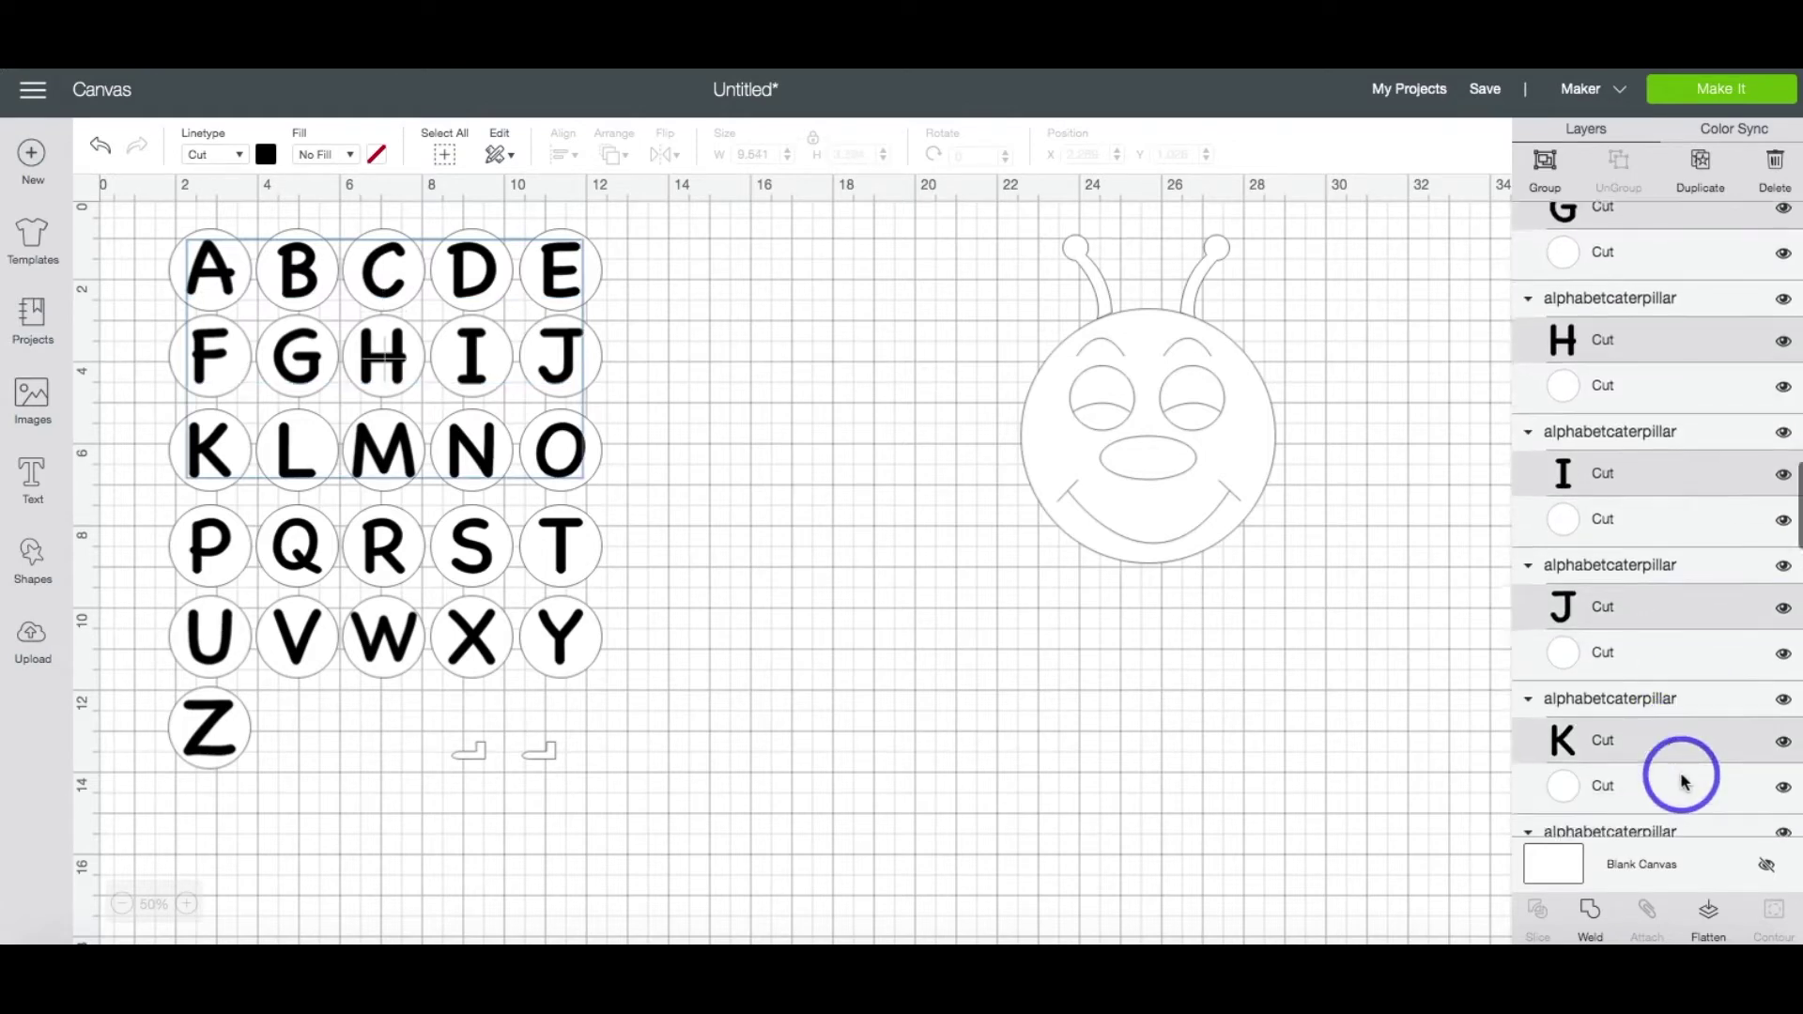
left_click(1682, 721, "shift")
scroll(1677, 719, "down", 2)
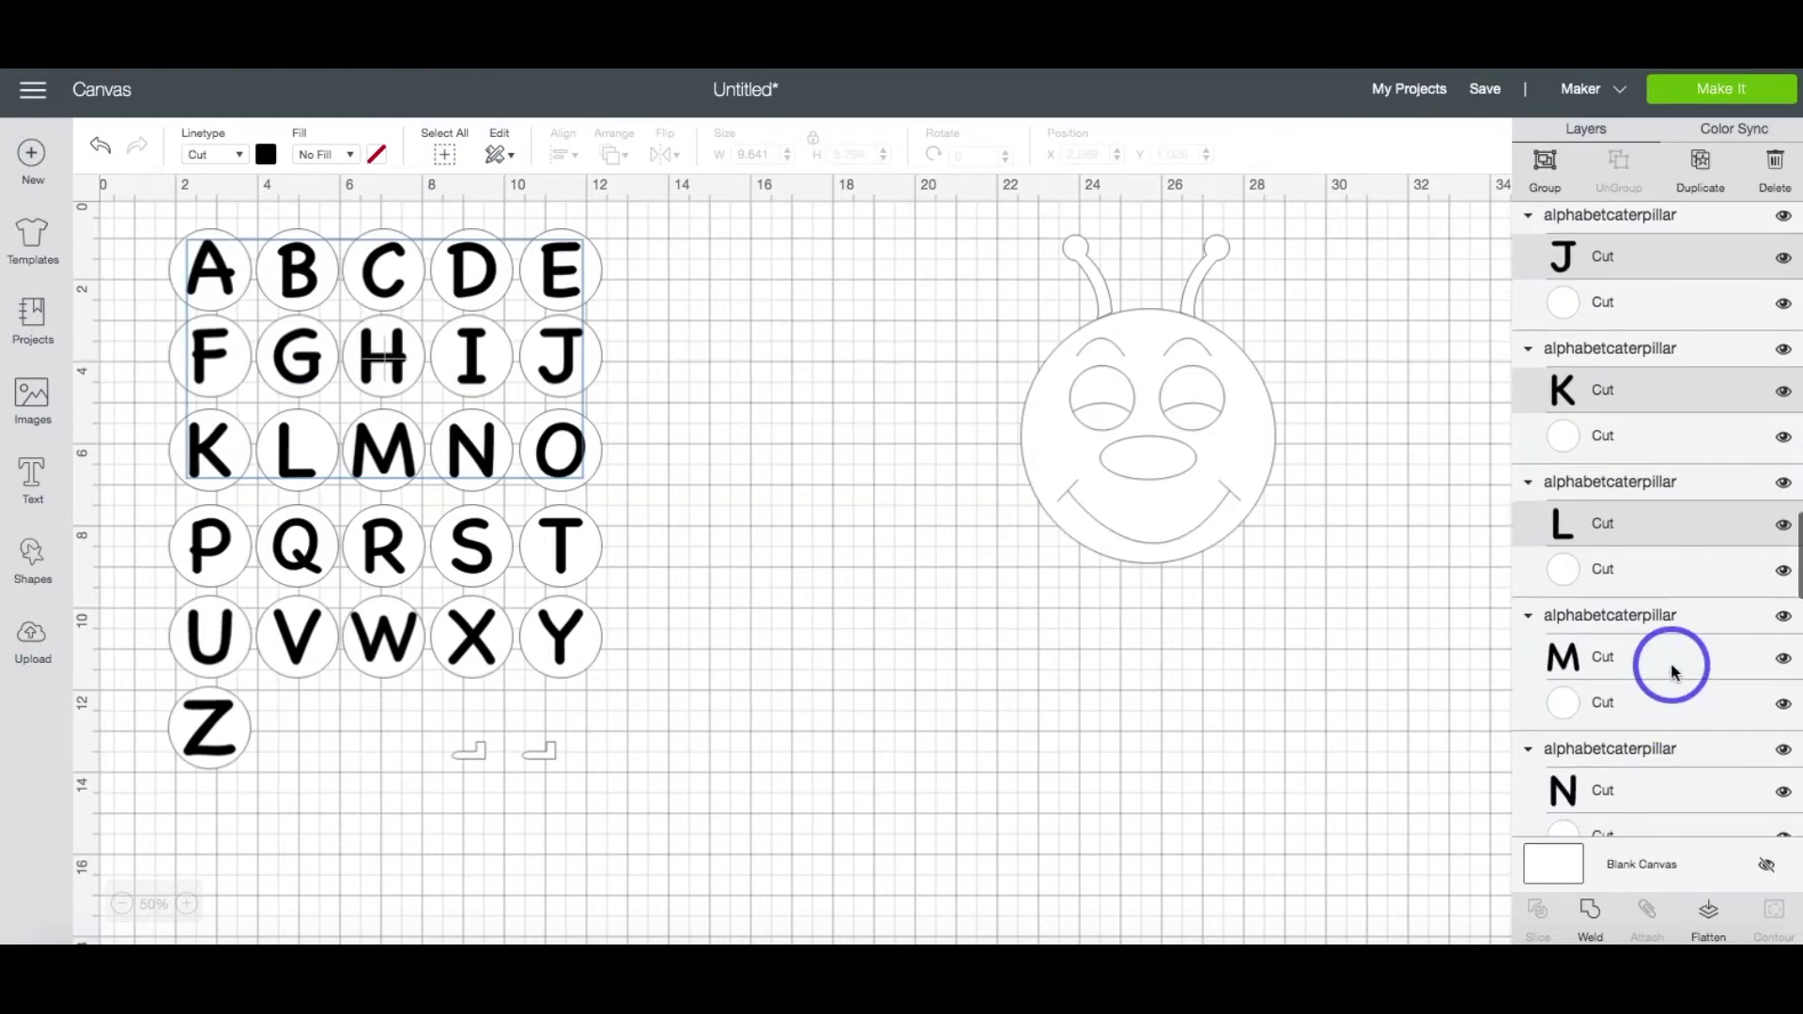
left_click(1670, 667, "shift")
- Add letter circles N through Z to the selection
scroll(1669, 666, "down", 2)
left_click(1663, 610, "shift")
left_click(1658, 740, "shift")
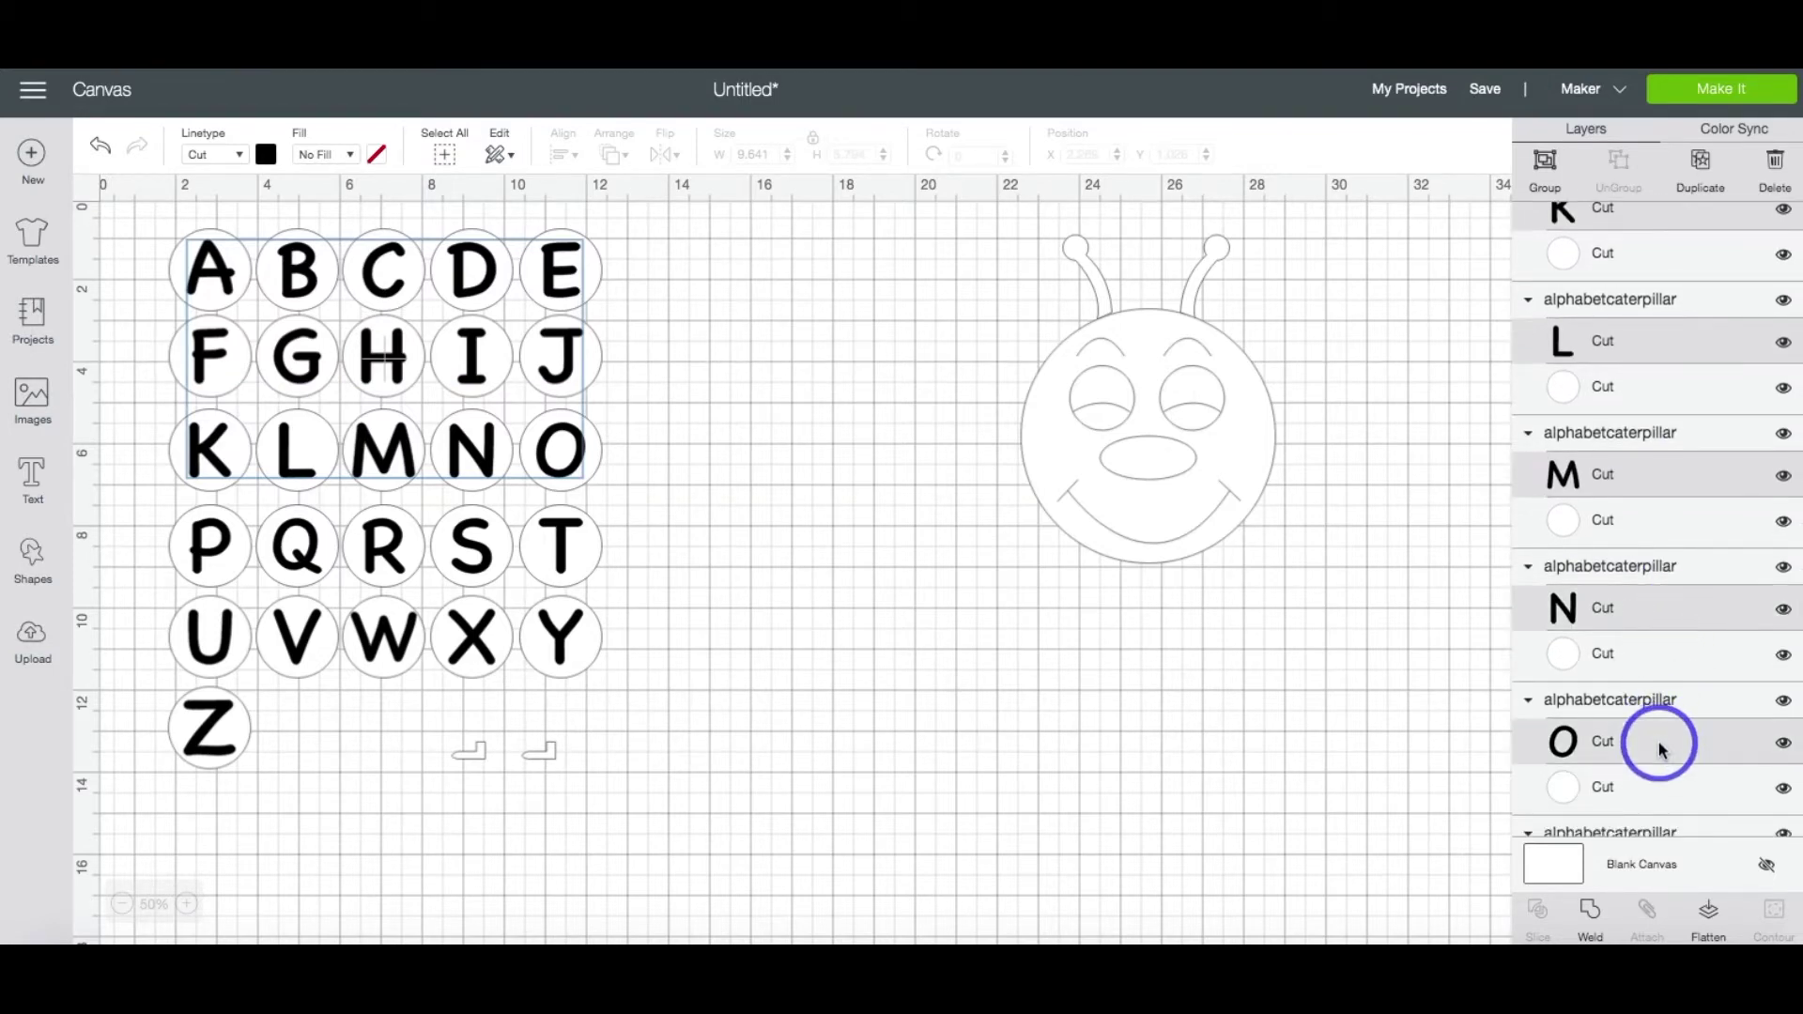
scroll(1658, 740, "down", 2)
left_click(1660, 724, "shift")
scroll(1662, 725, "down", 2)
scroll(1663, 726, "down", 1)
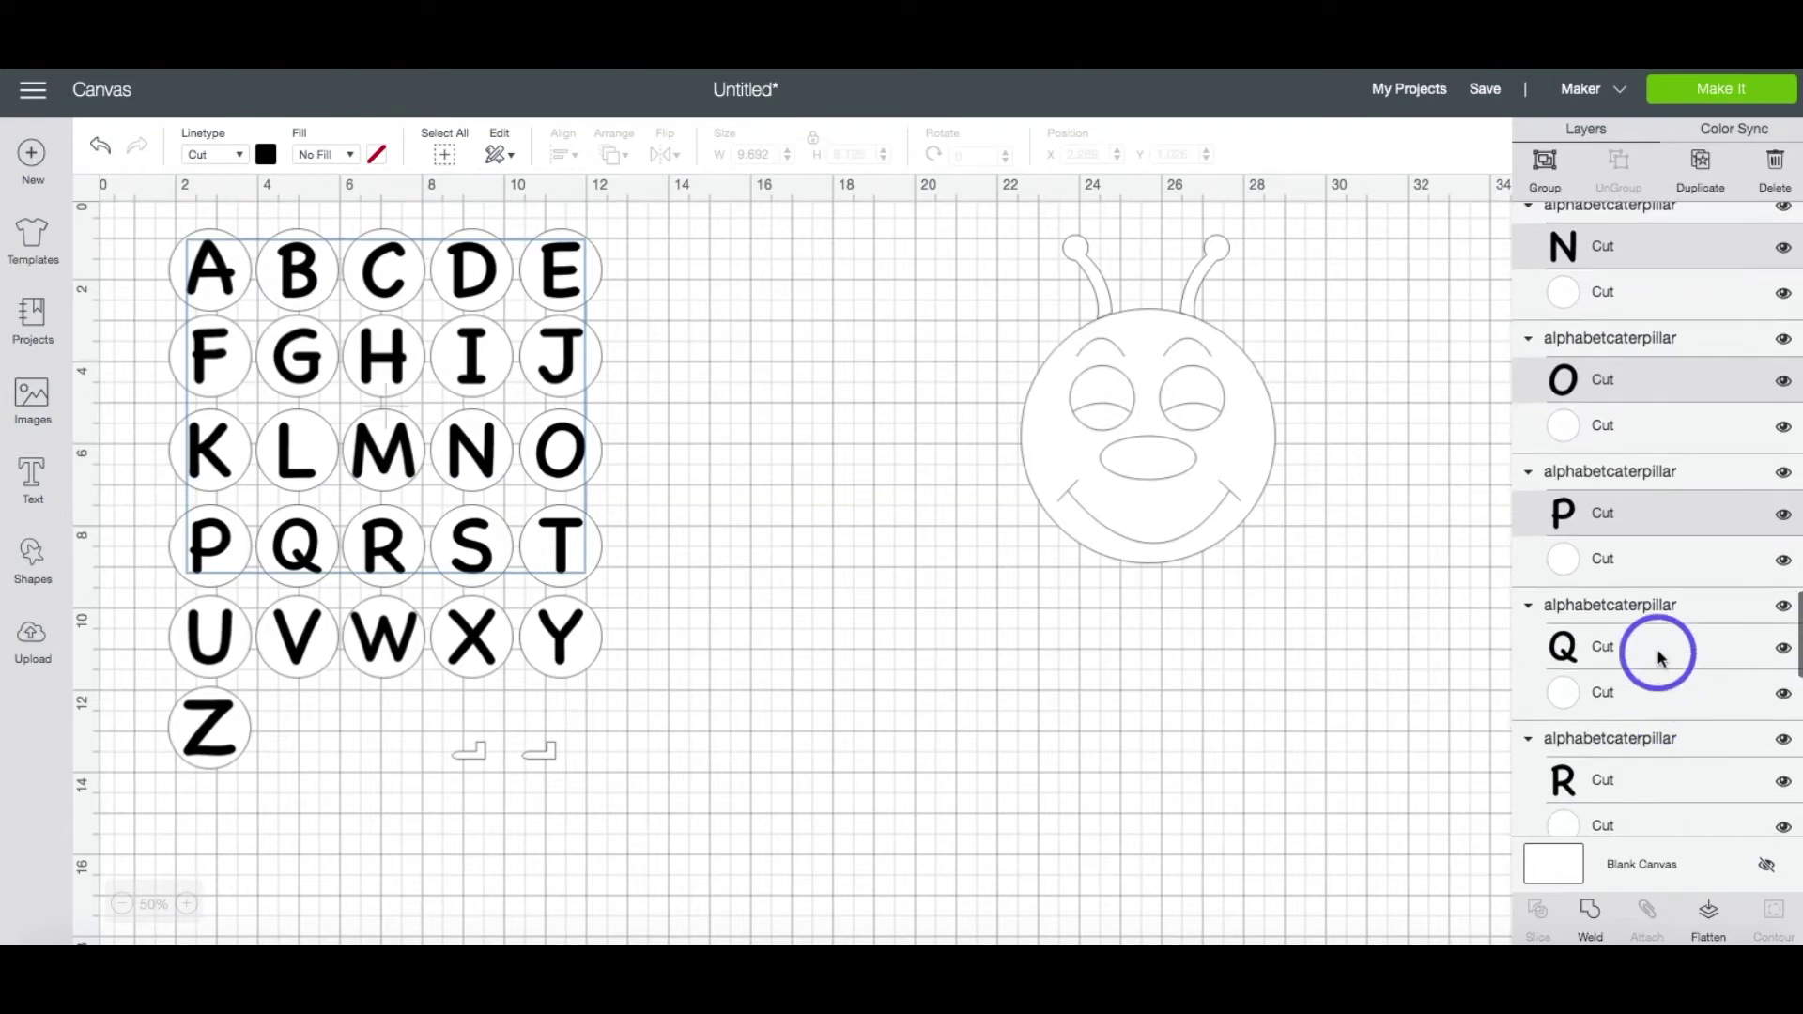
left_click(1658, 654, "shift")
scroll(1658, 657, "down", 2)
left_click(1657, 668, "shift")
scroll(1657, 669, "down", 2)
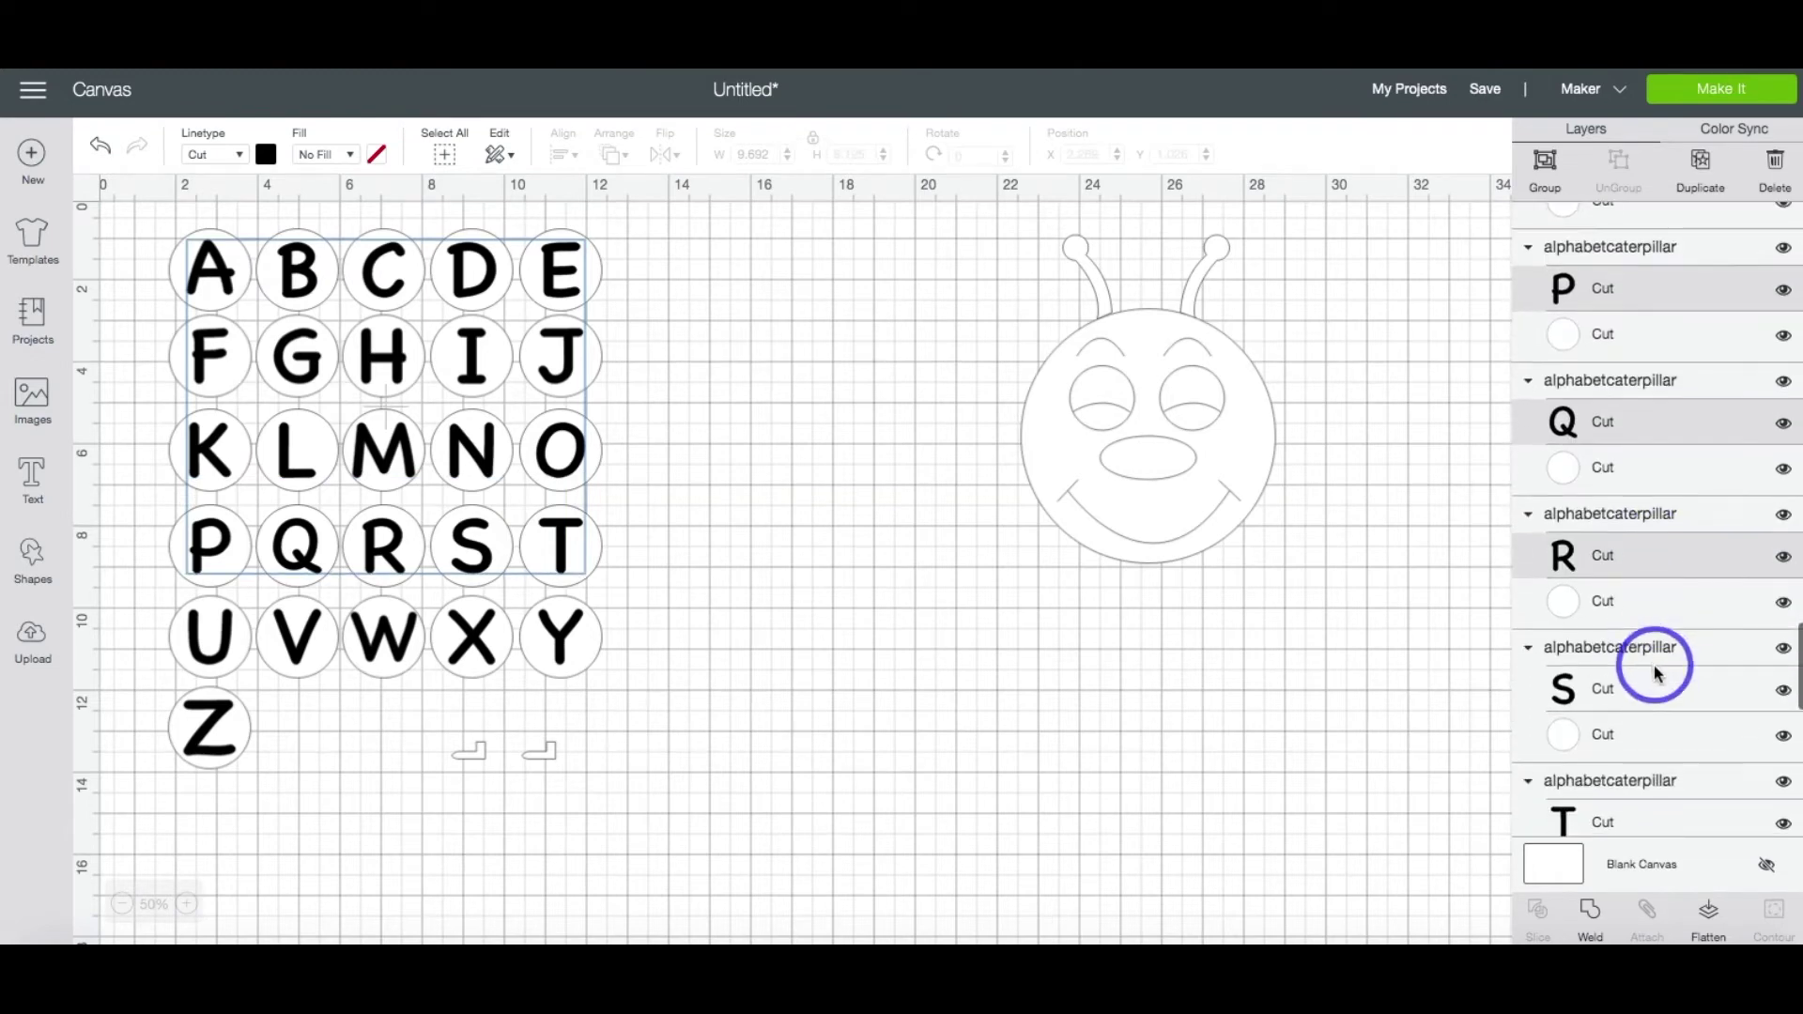
left_click(1653, 684, "shift")
scroll(1653, 684, "down", 2)
left_click(1654, 664, "shift")
scroll(1654, 671, "down", 2)
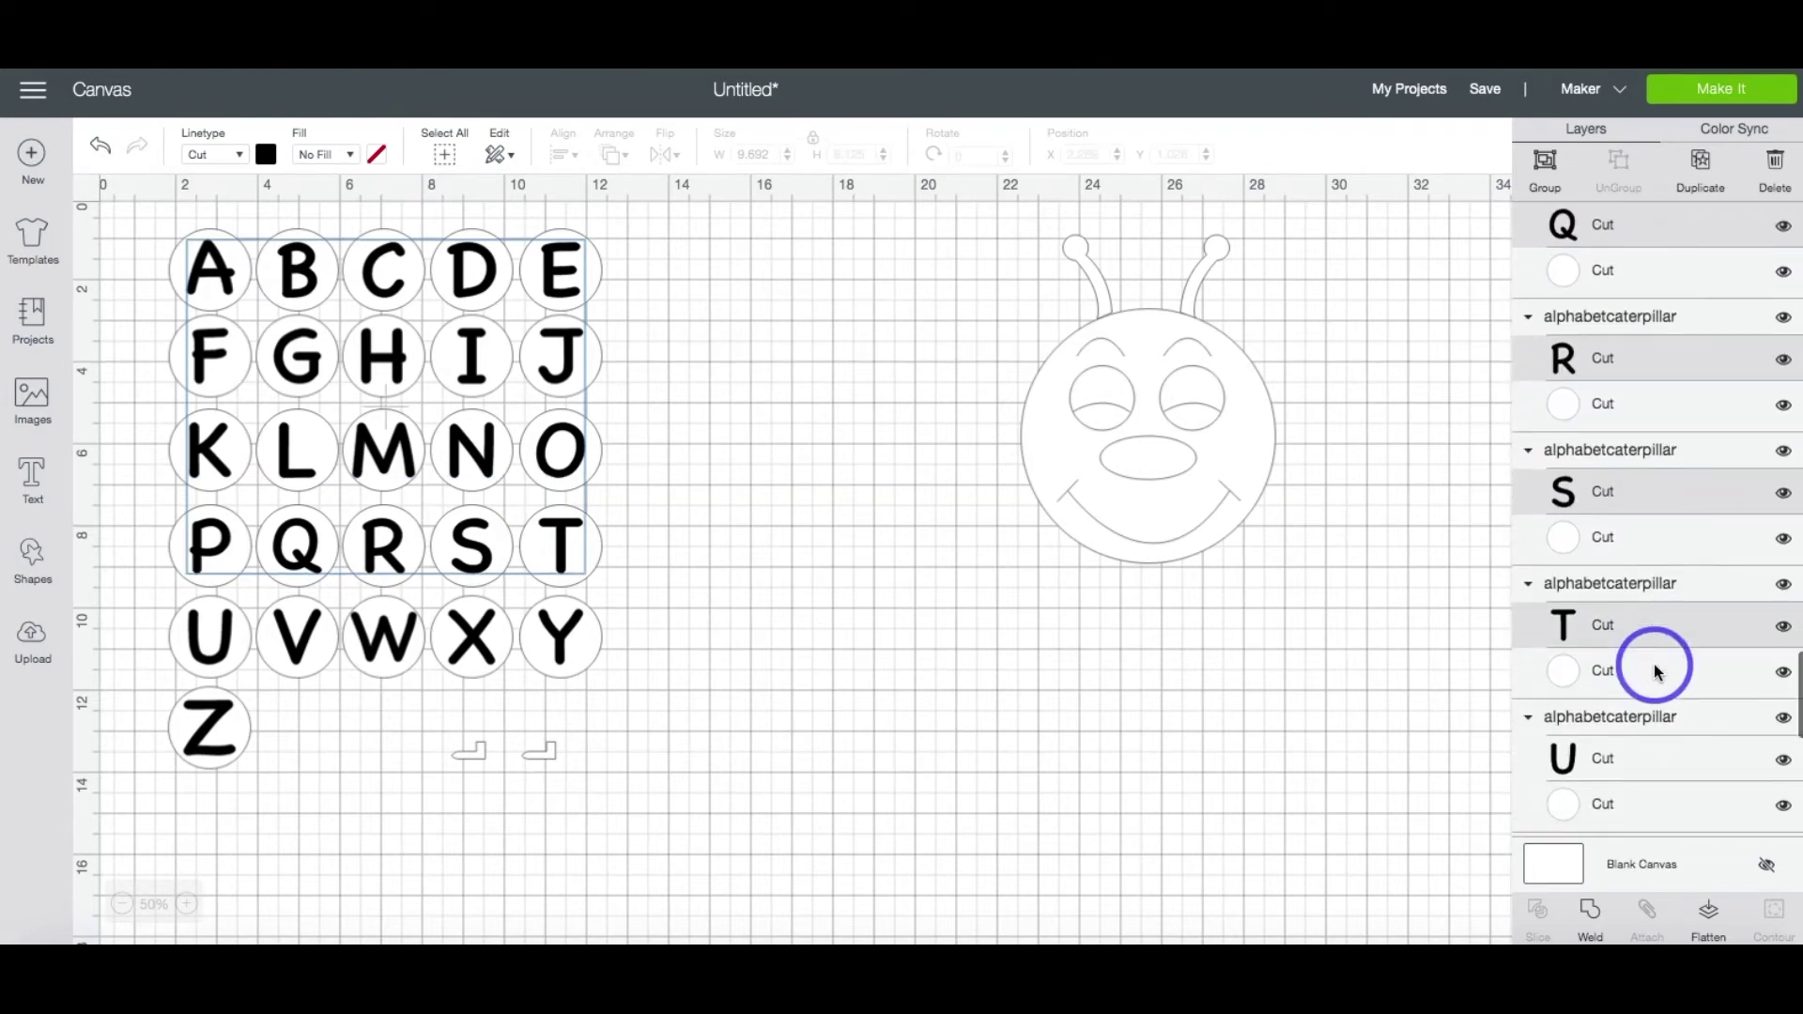
left_click(1654, 679, "shift")
scroll(1654, 679, "down", 2)
left_click(1654, 643, "shift")
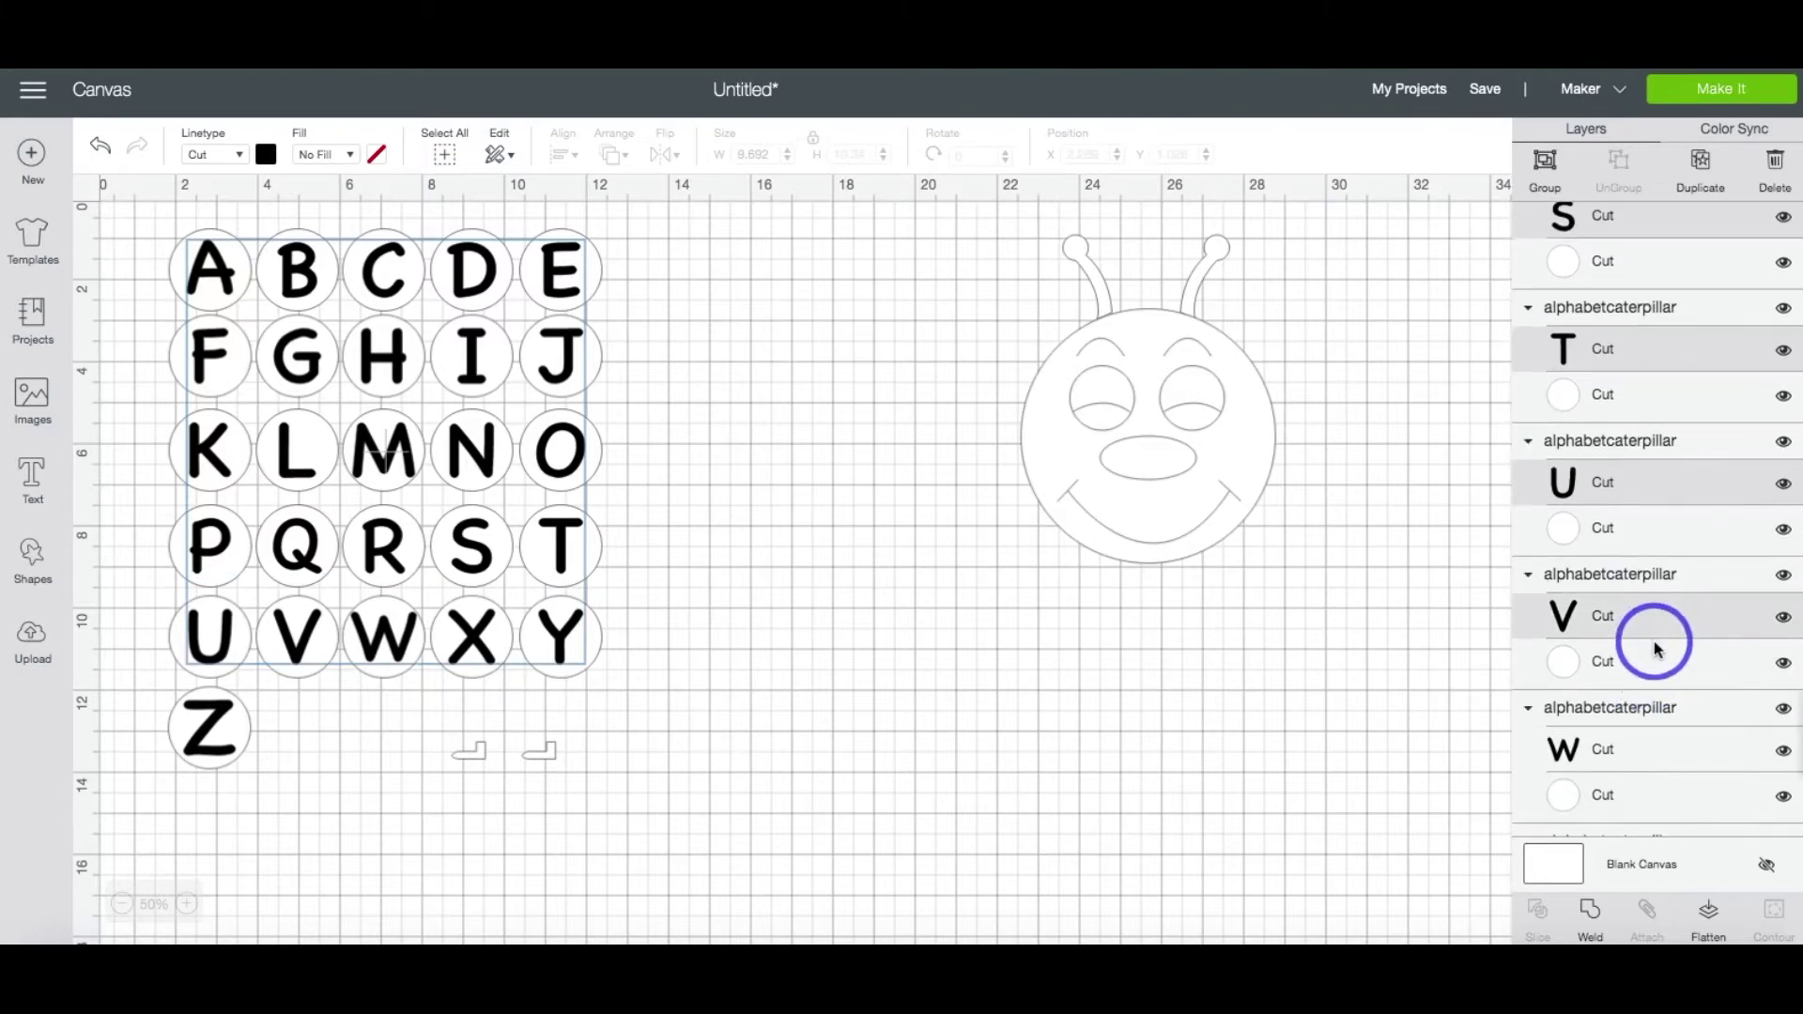
scroll(1654, 644, "down", 2)
left_click(1655, 646, "shift")
scroll(1654, 657, "down", 2)
left_click(1654, 662, "shift")
scroll(1655, 663, "down", 2)
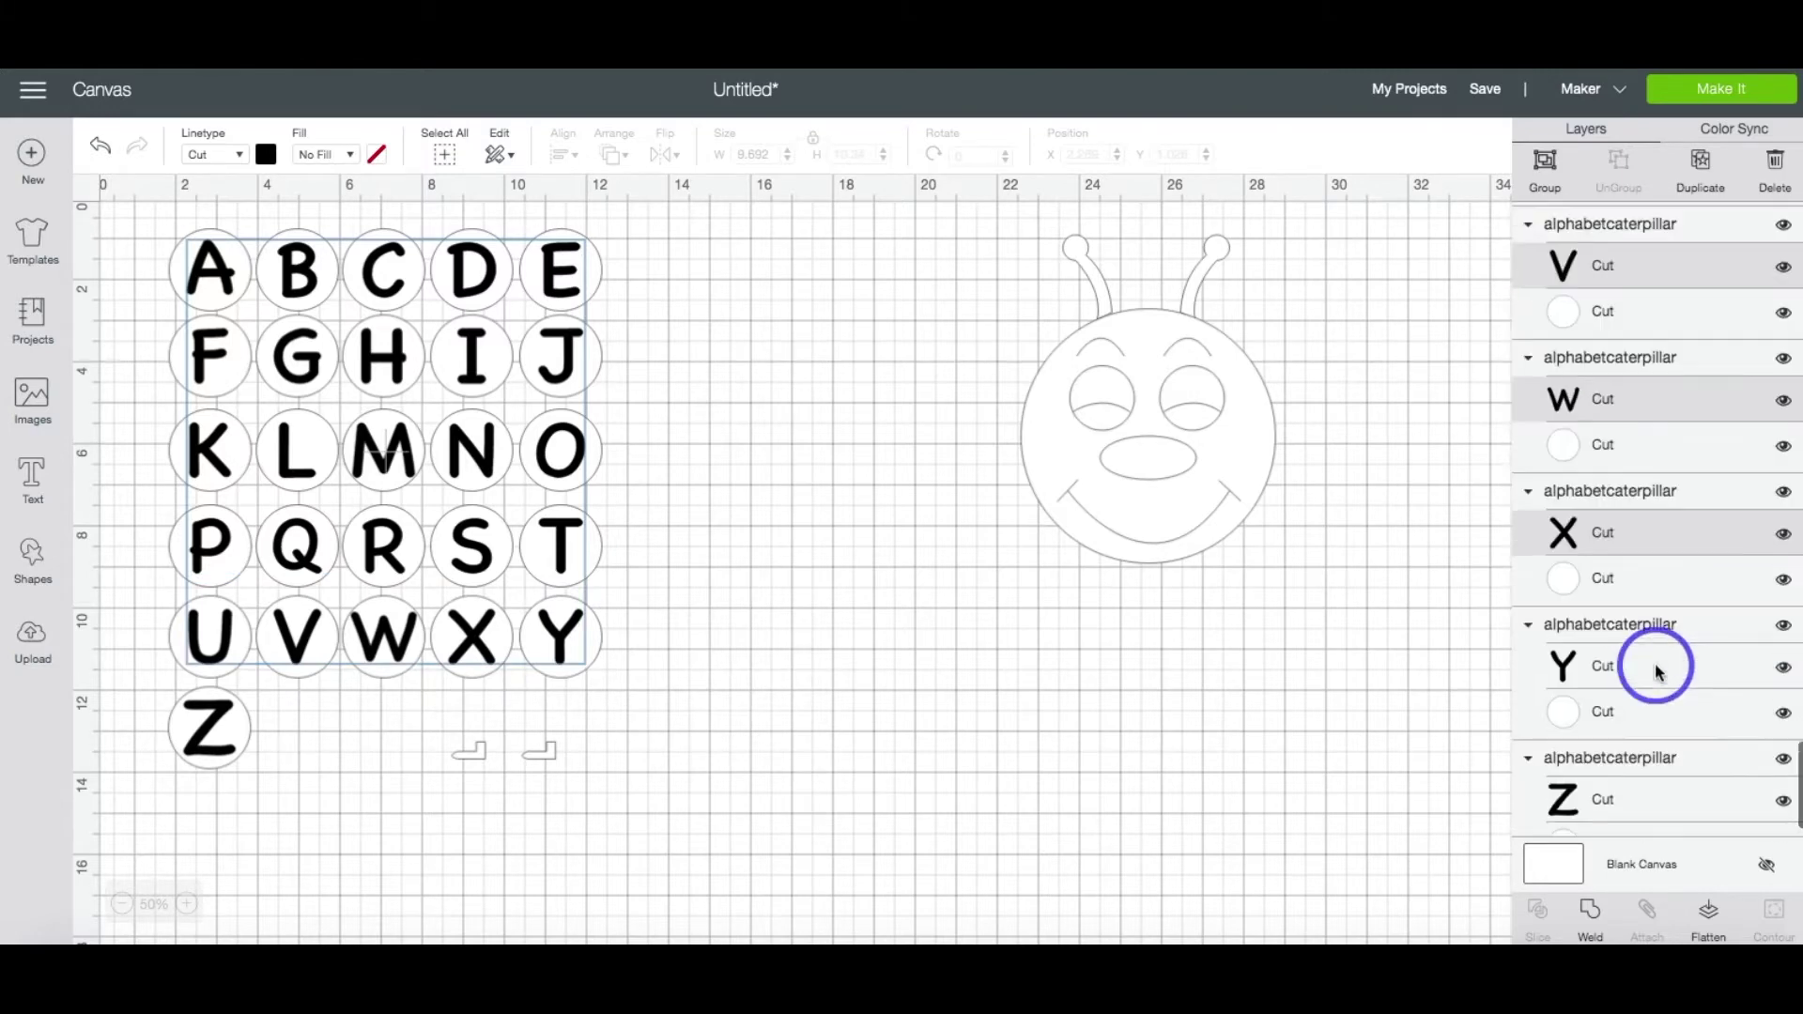
left_click(1656, 664, "shift")
scroll(1657, 669, "down", 1)
left_click(1641, 760, "shift")
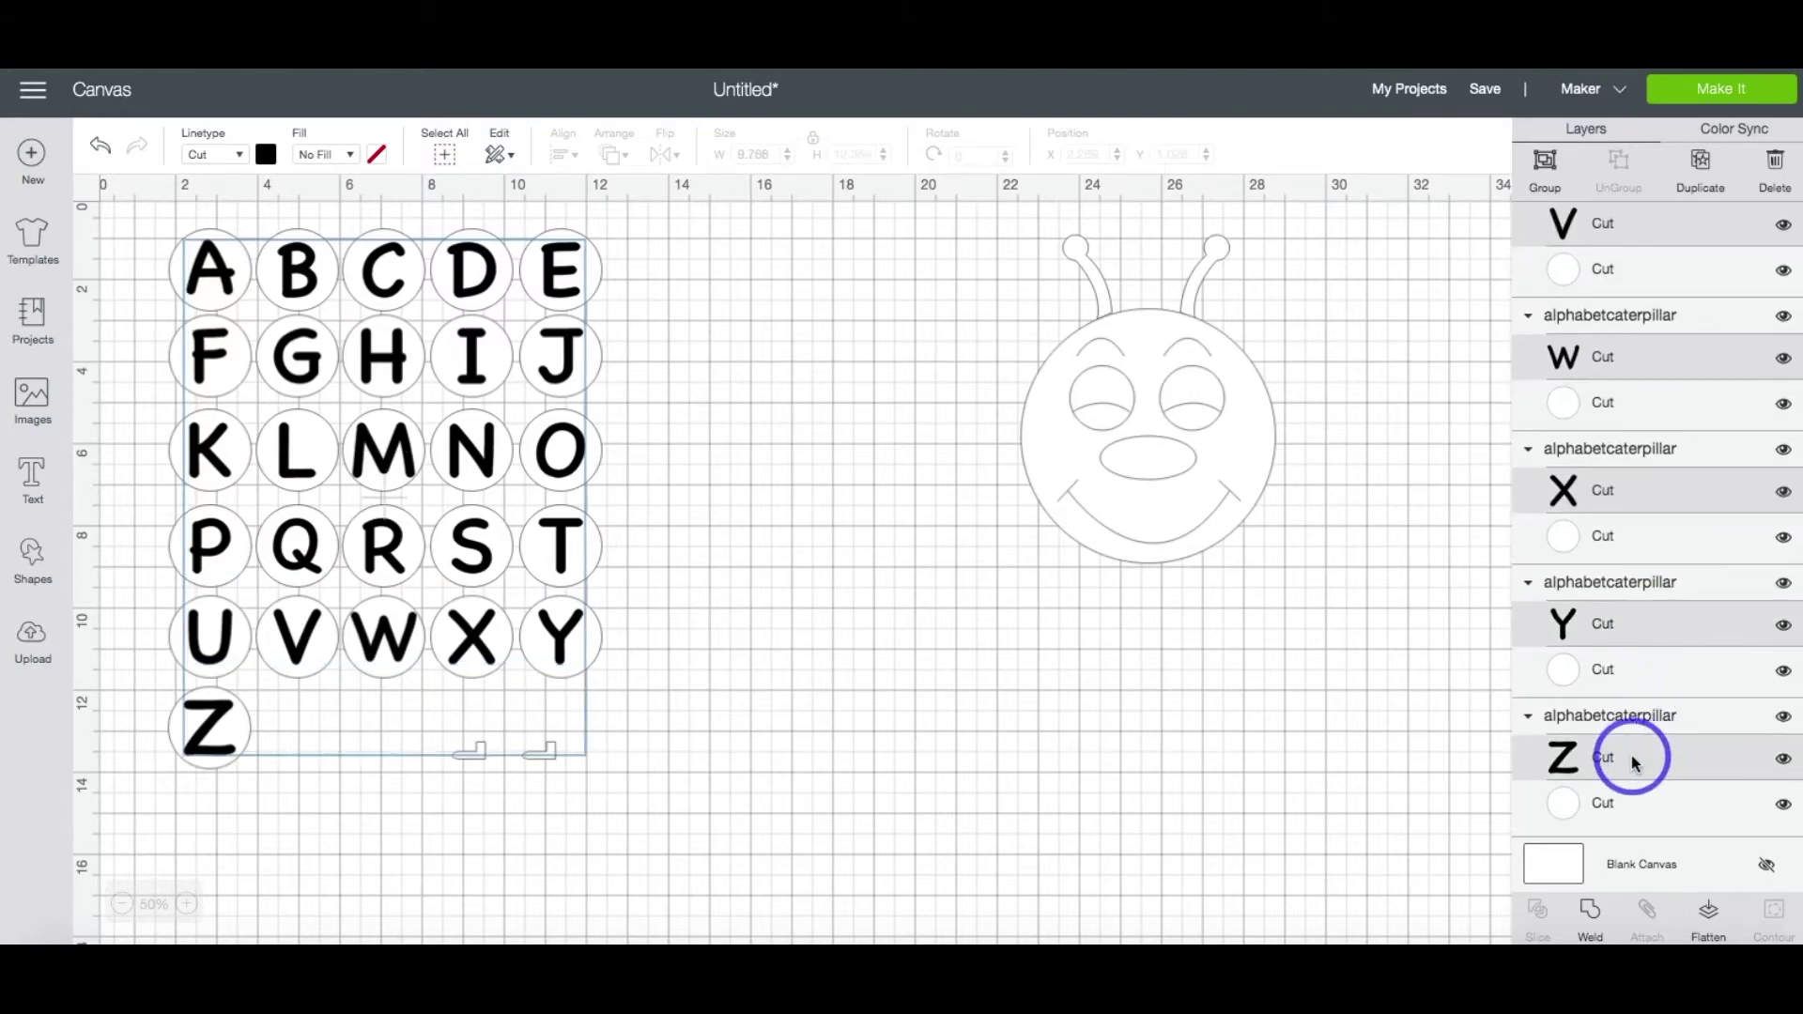
left_click(242, 157)
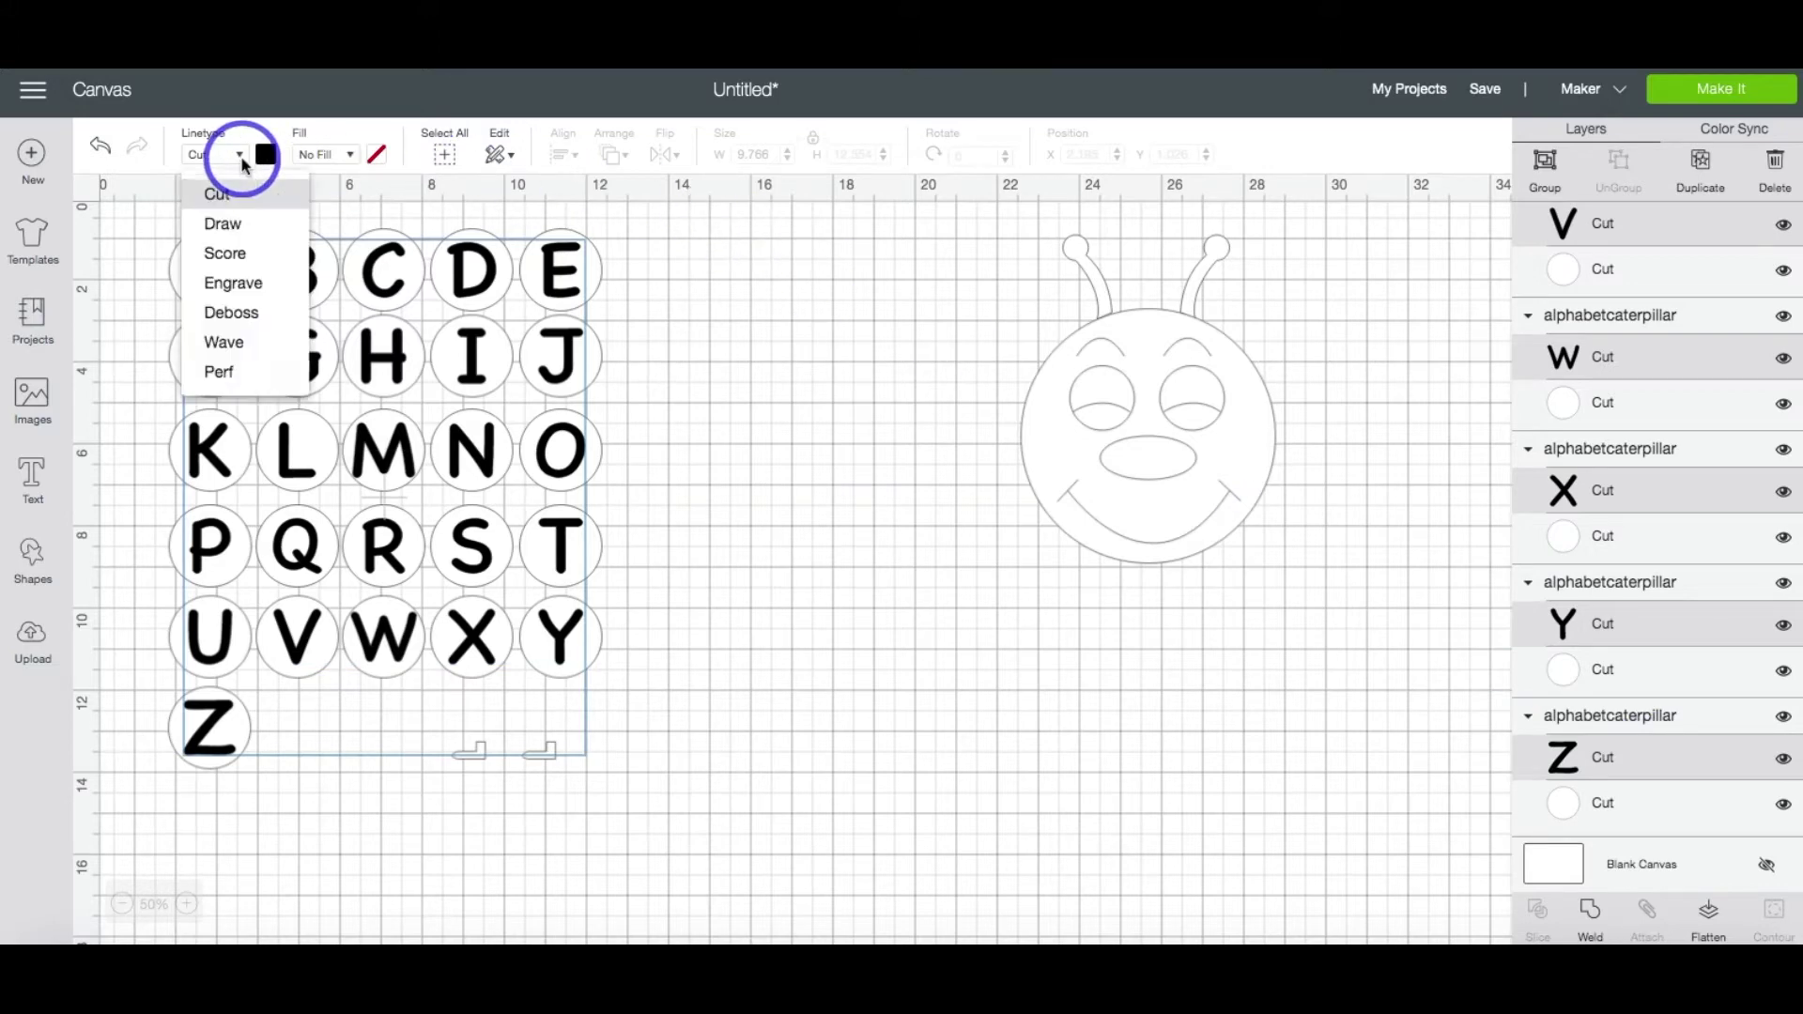
left_click(271, 231)
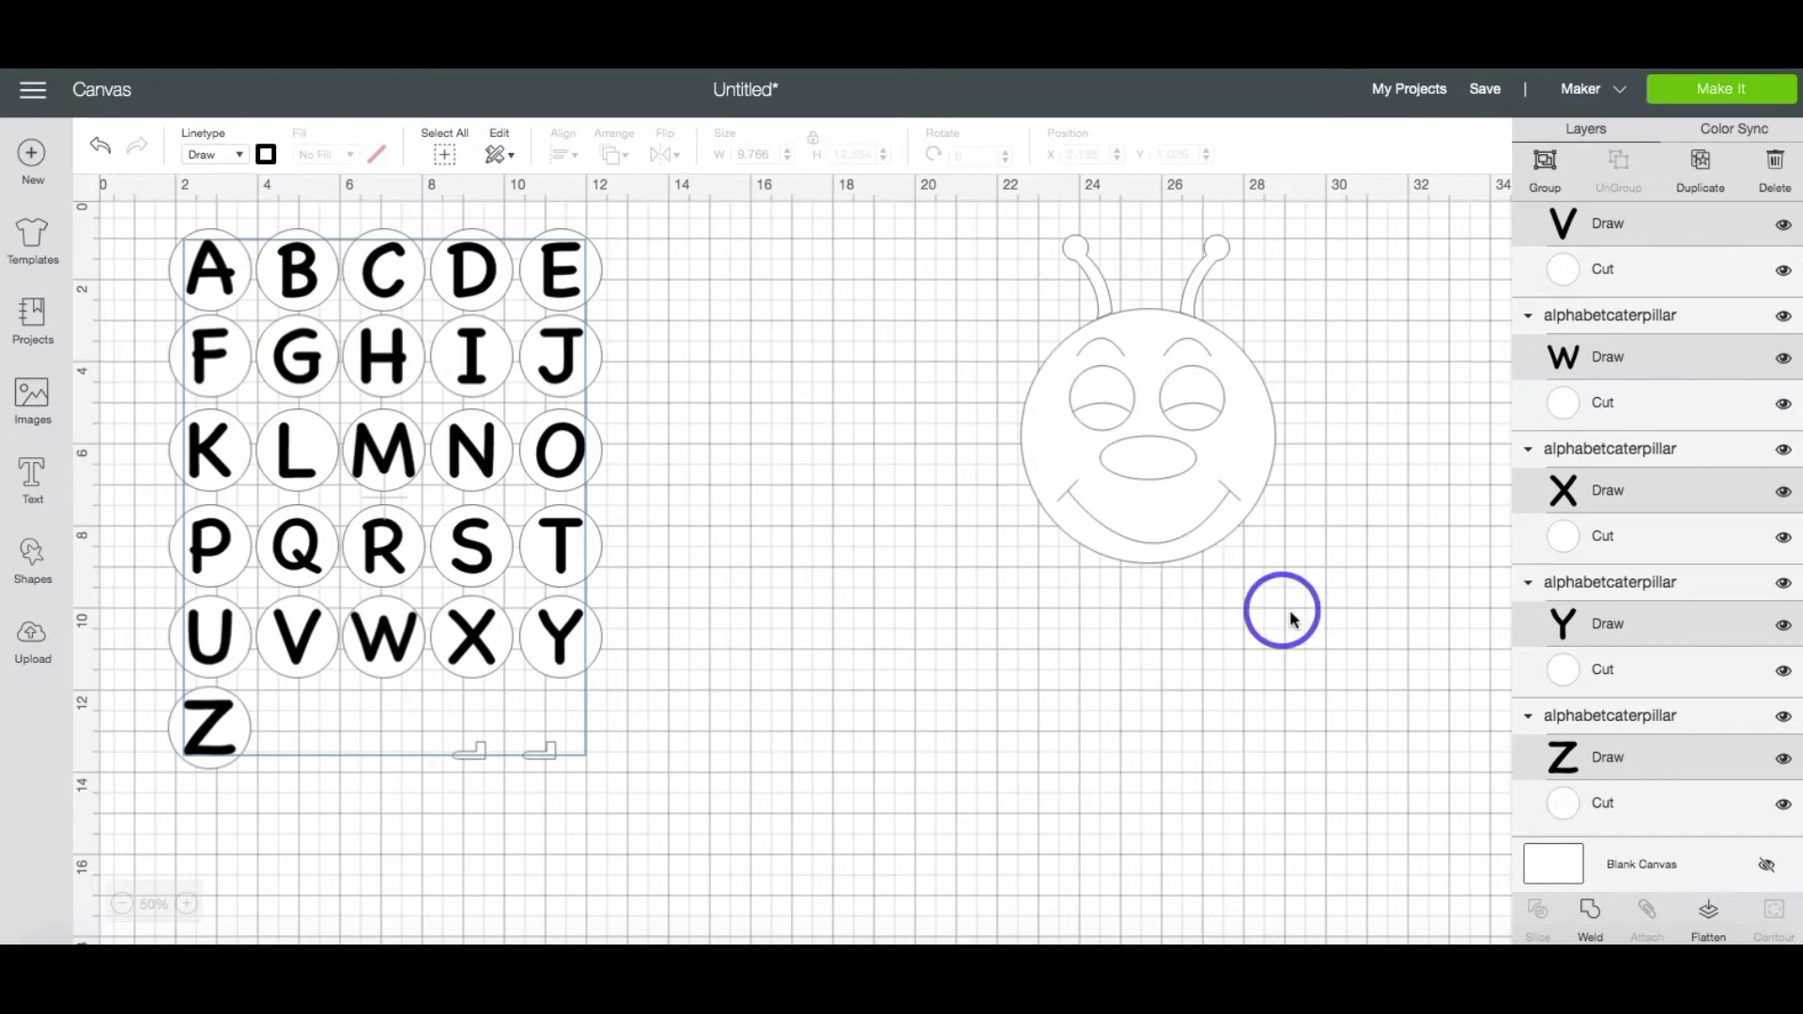
left_click(1628, 725)
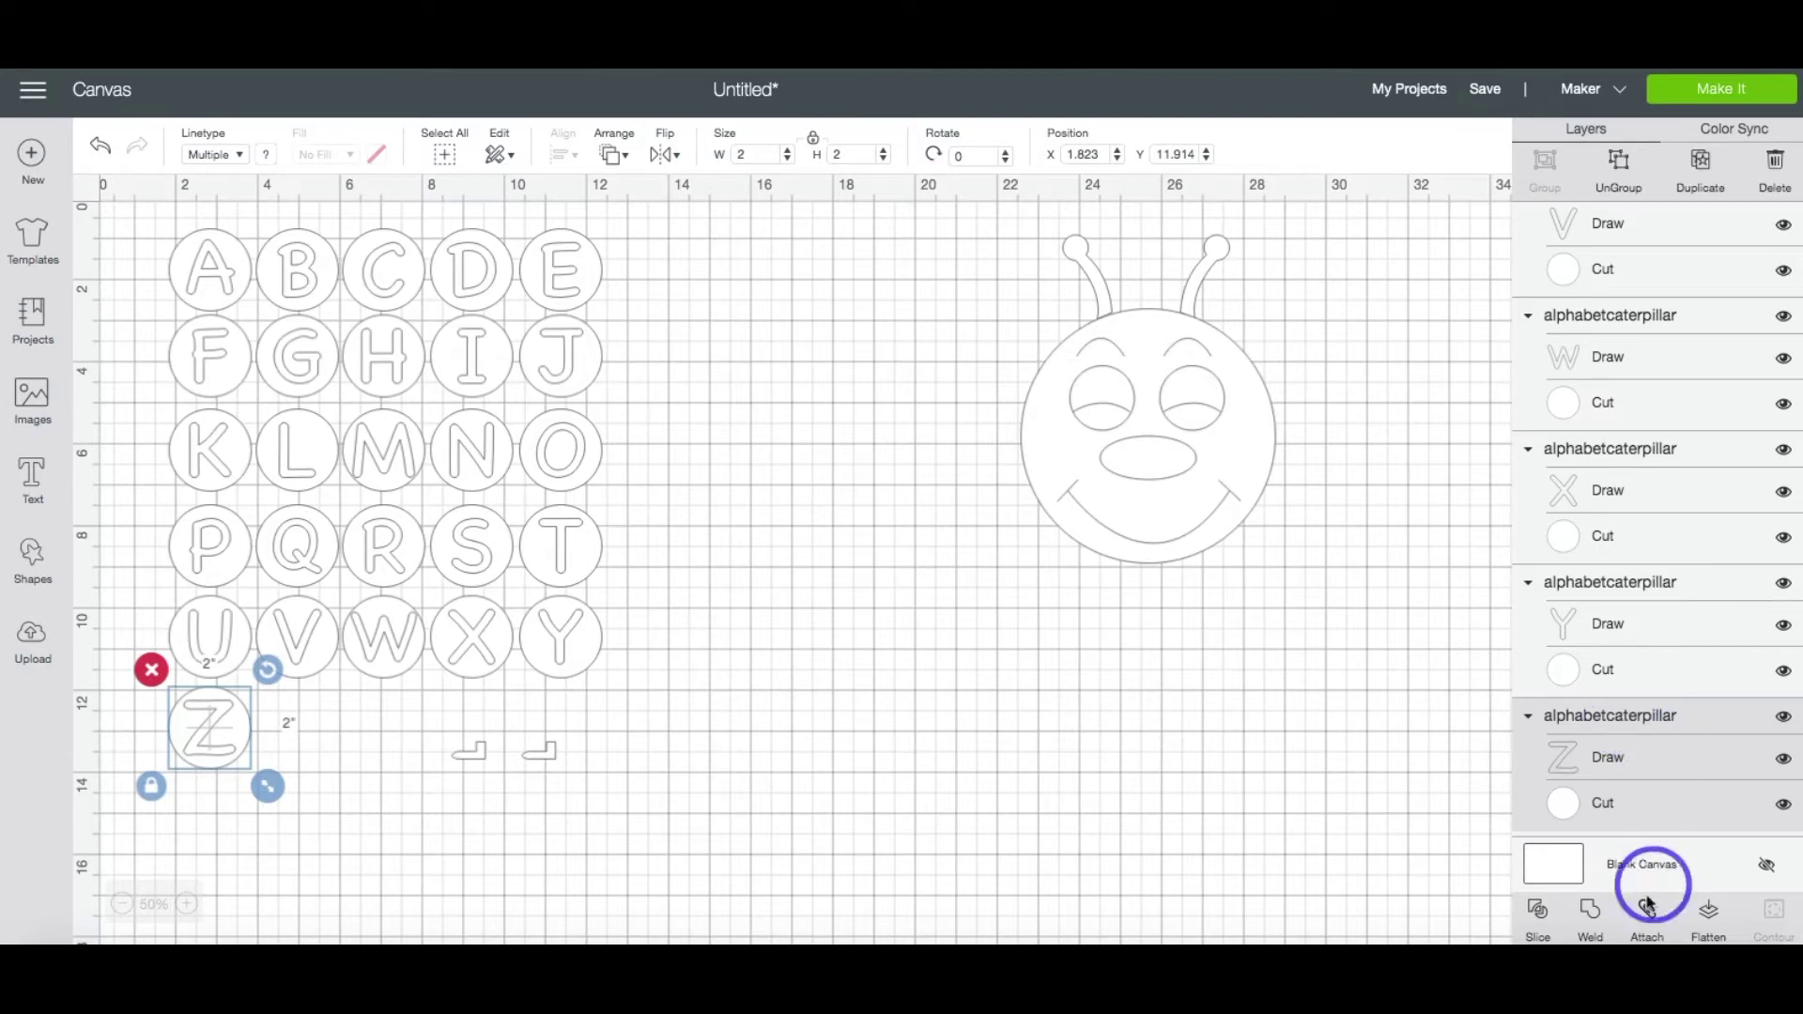
- Attach the drawn outlines of letters Z, Y, X, W and V to their cut circles
left_click(1647, 918)
left_click(1629, 720)
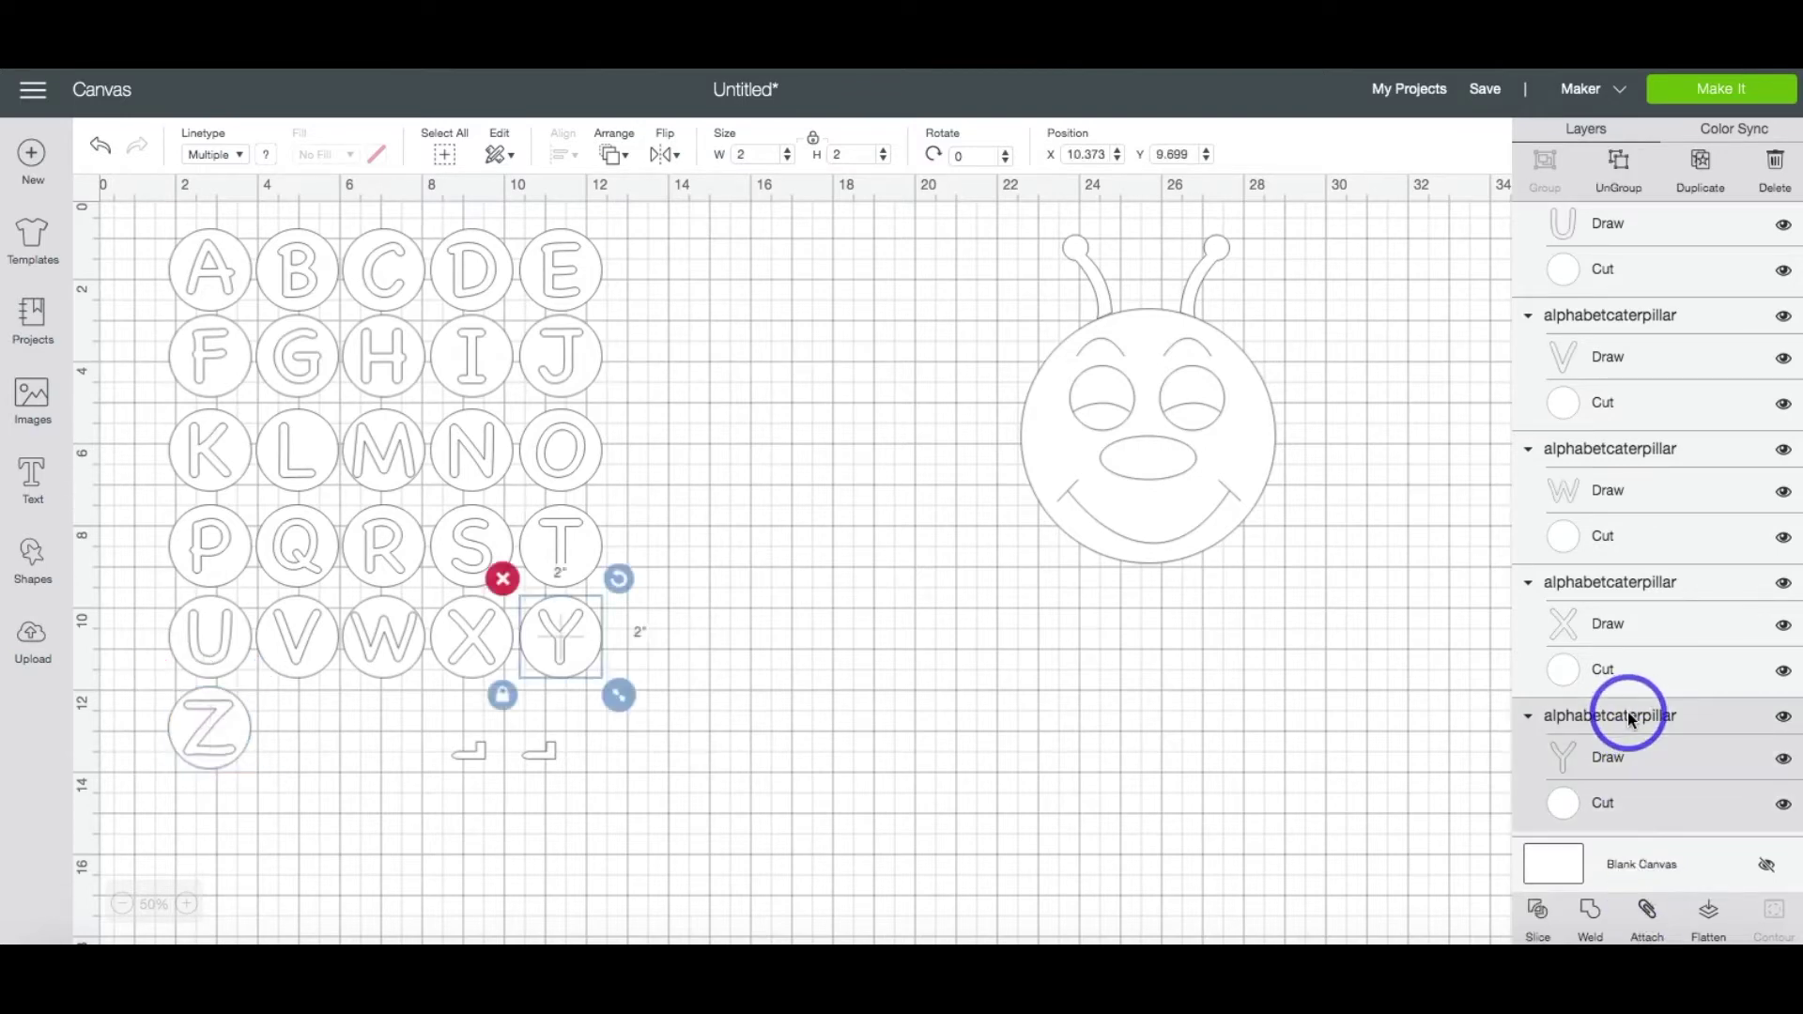
left_click(1650, 920)
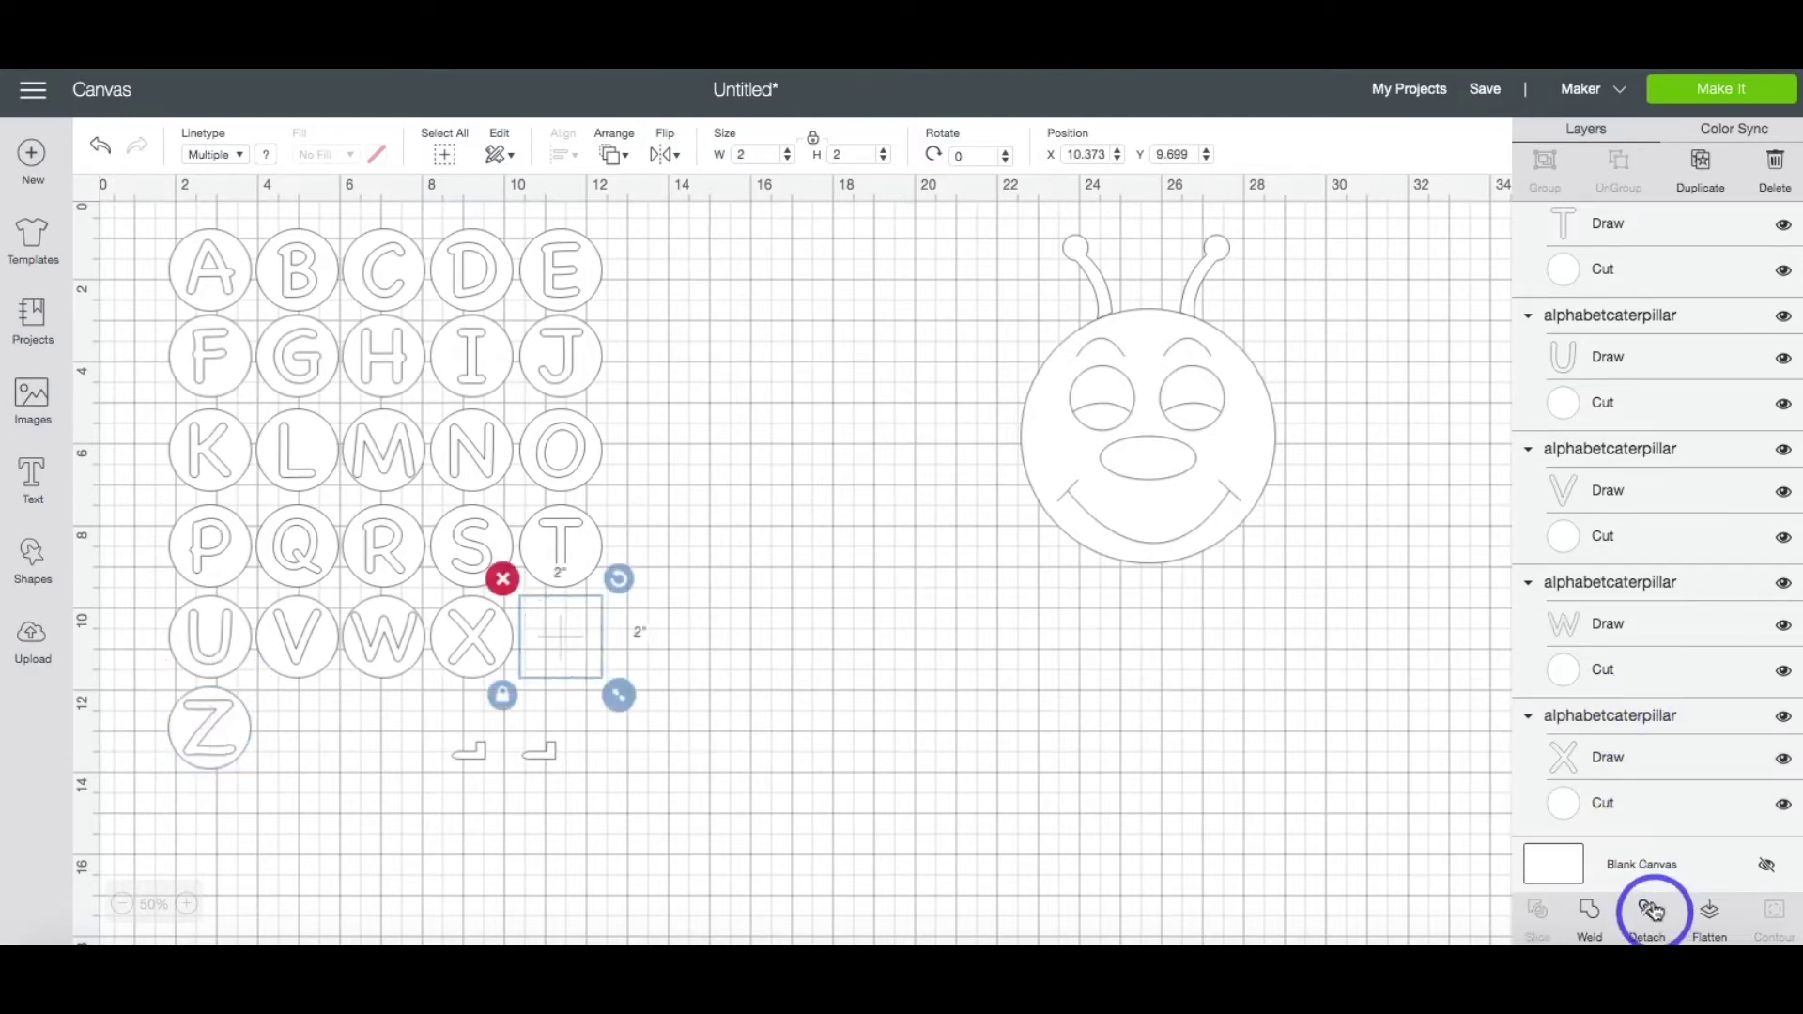
left_click(1649, 590)
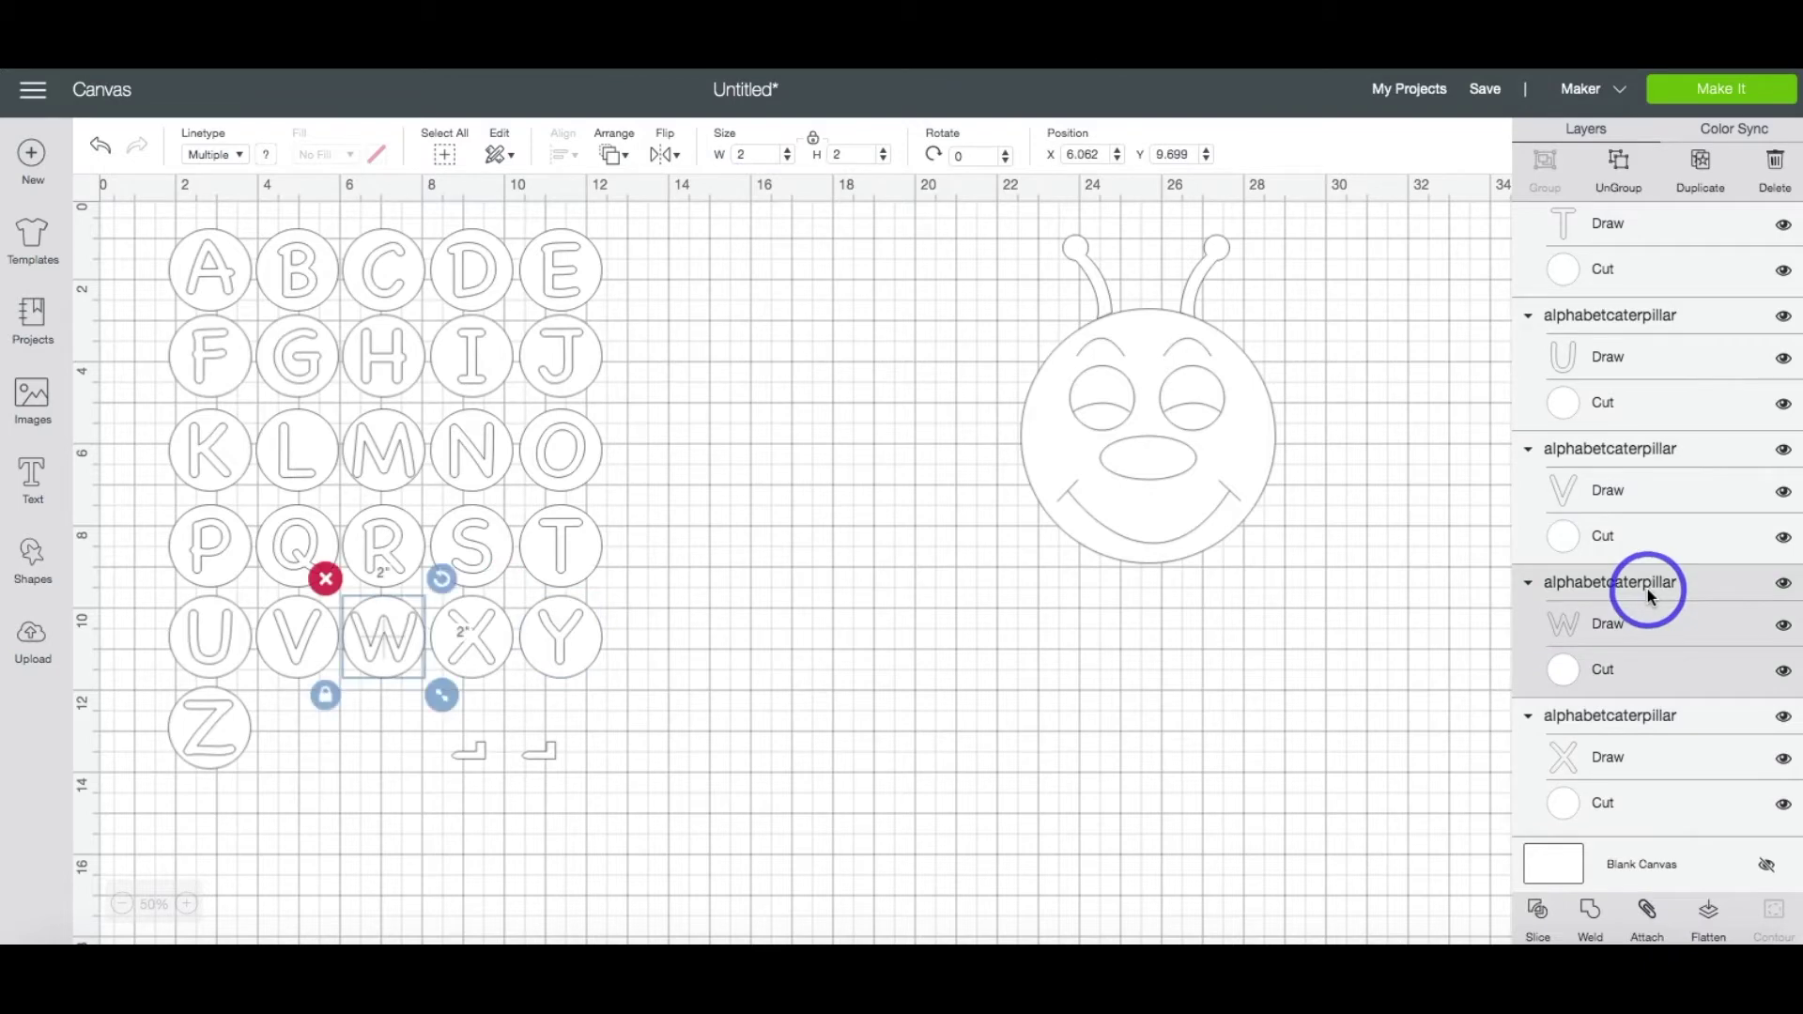
left_click(1648, 909)
left_click(1650, 716)
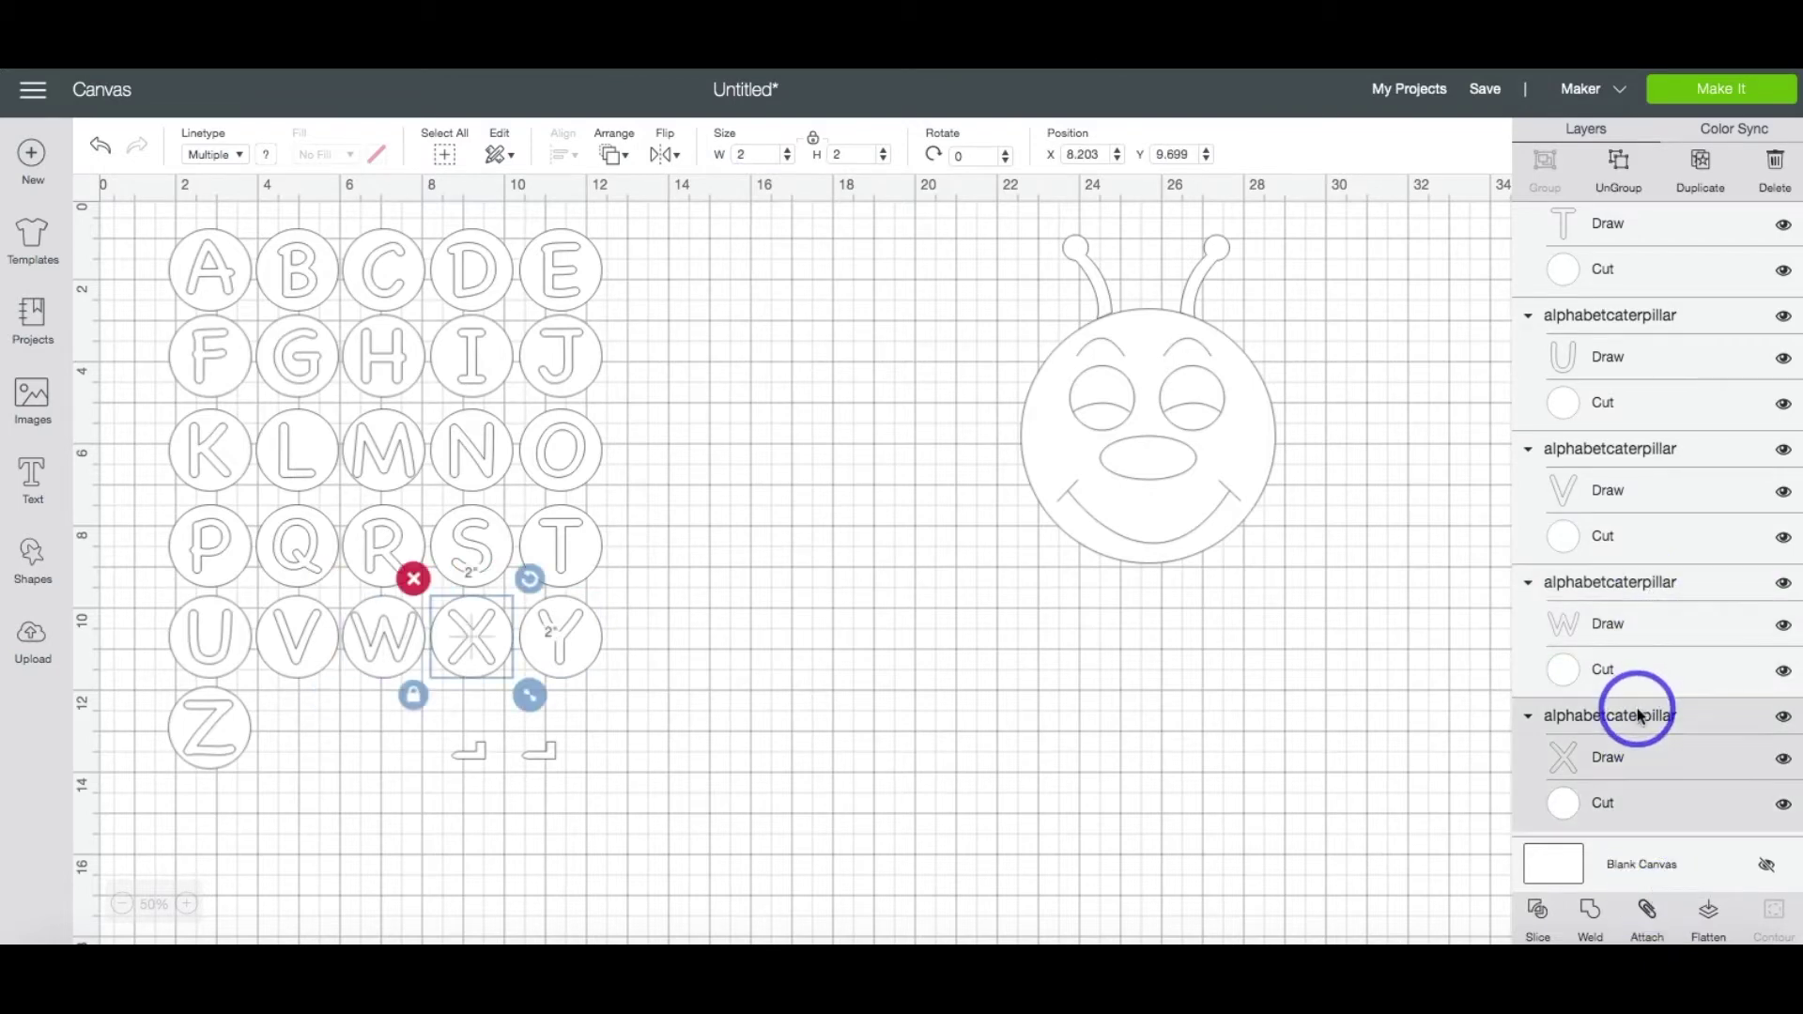
left_click(1651, 925)
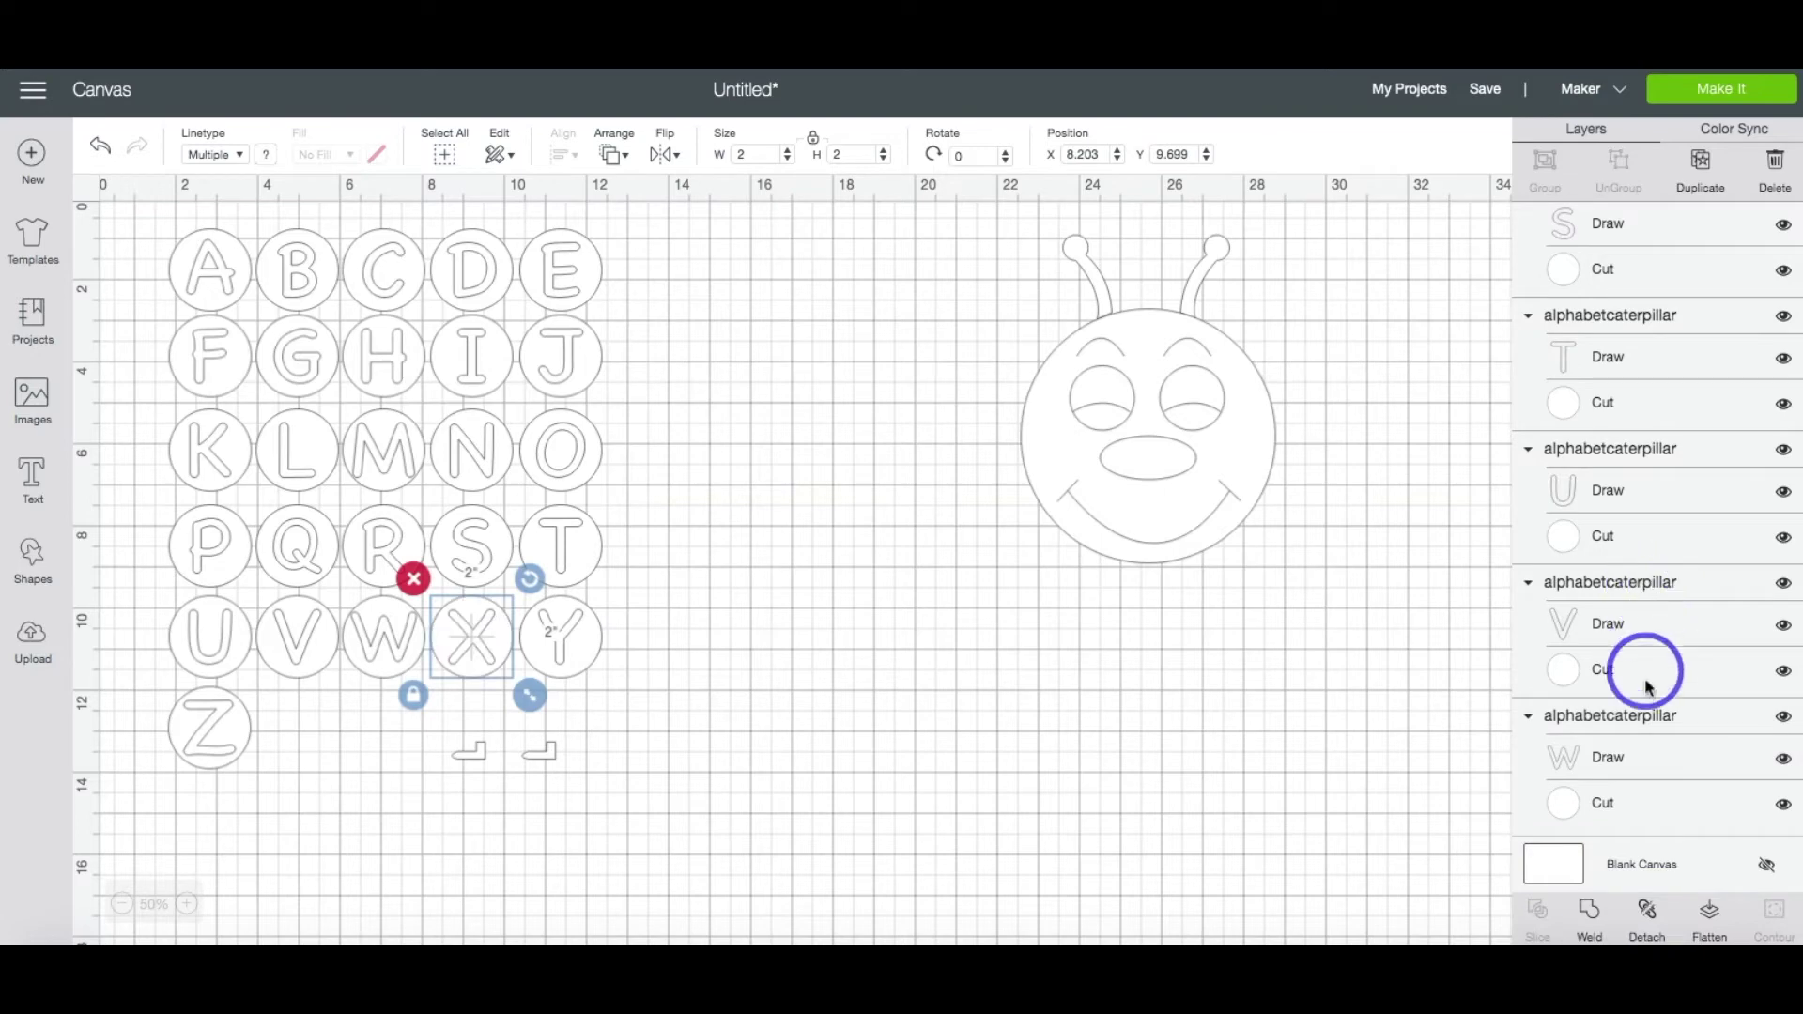
left_click(1650, 716)
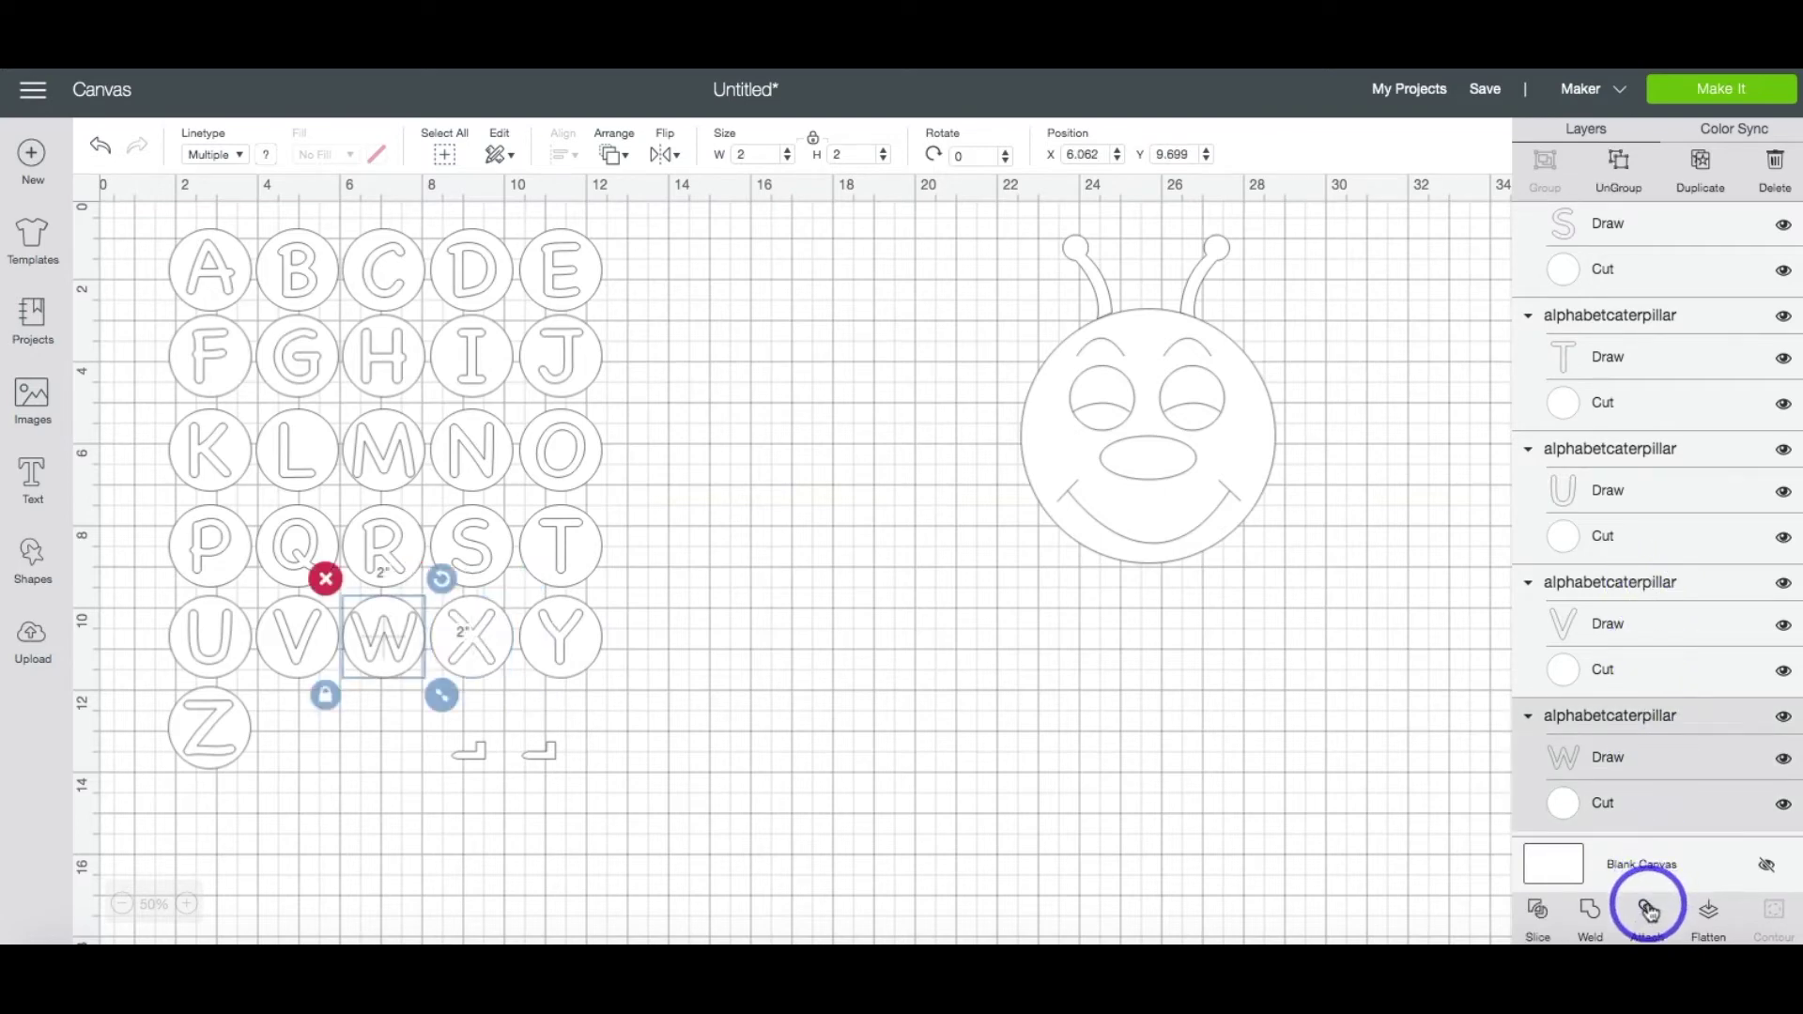
left_click(1650, 909)
left_click(1630, 717)
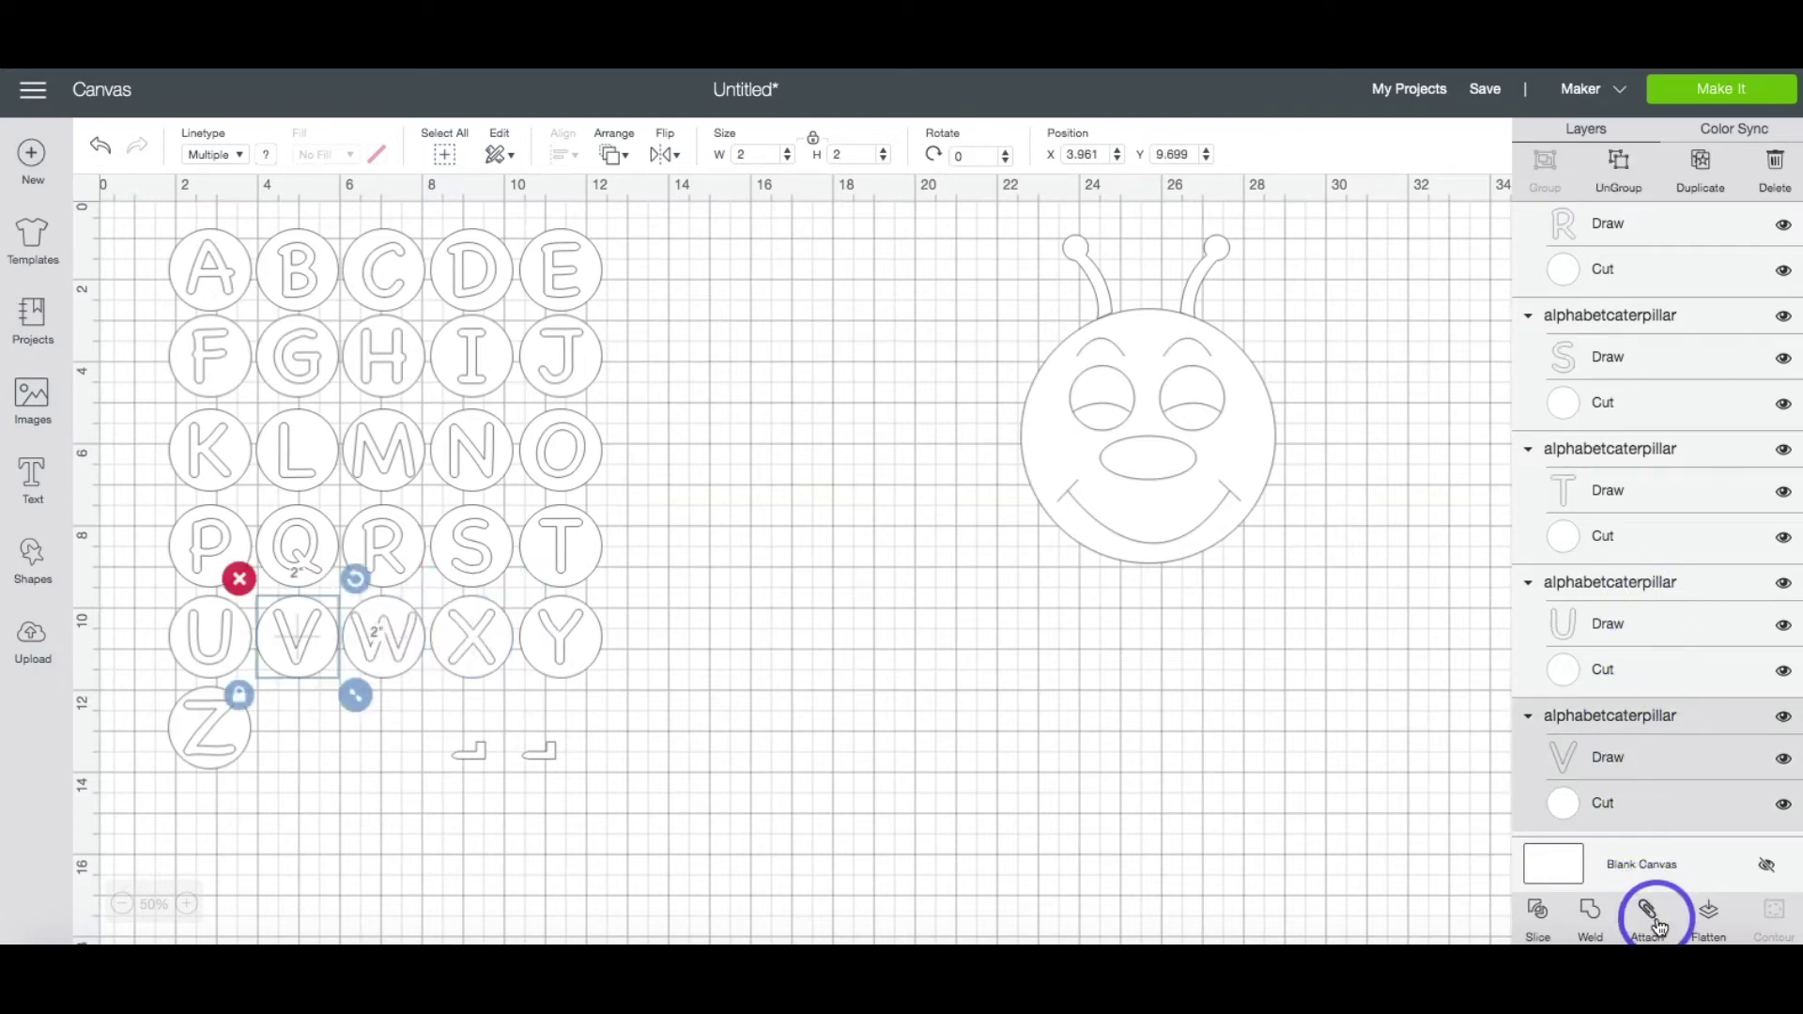
left_click(1656, 924)
- Attach the outlines of the remaining letters, U back through A, to their circles
left_click(1649, 716)
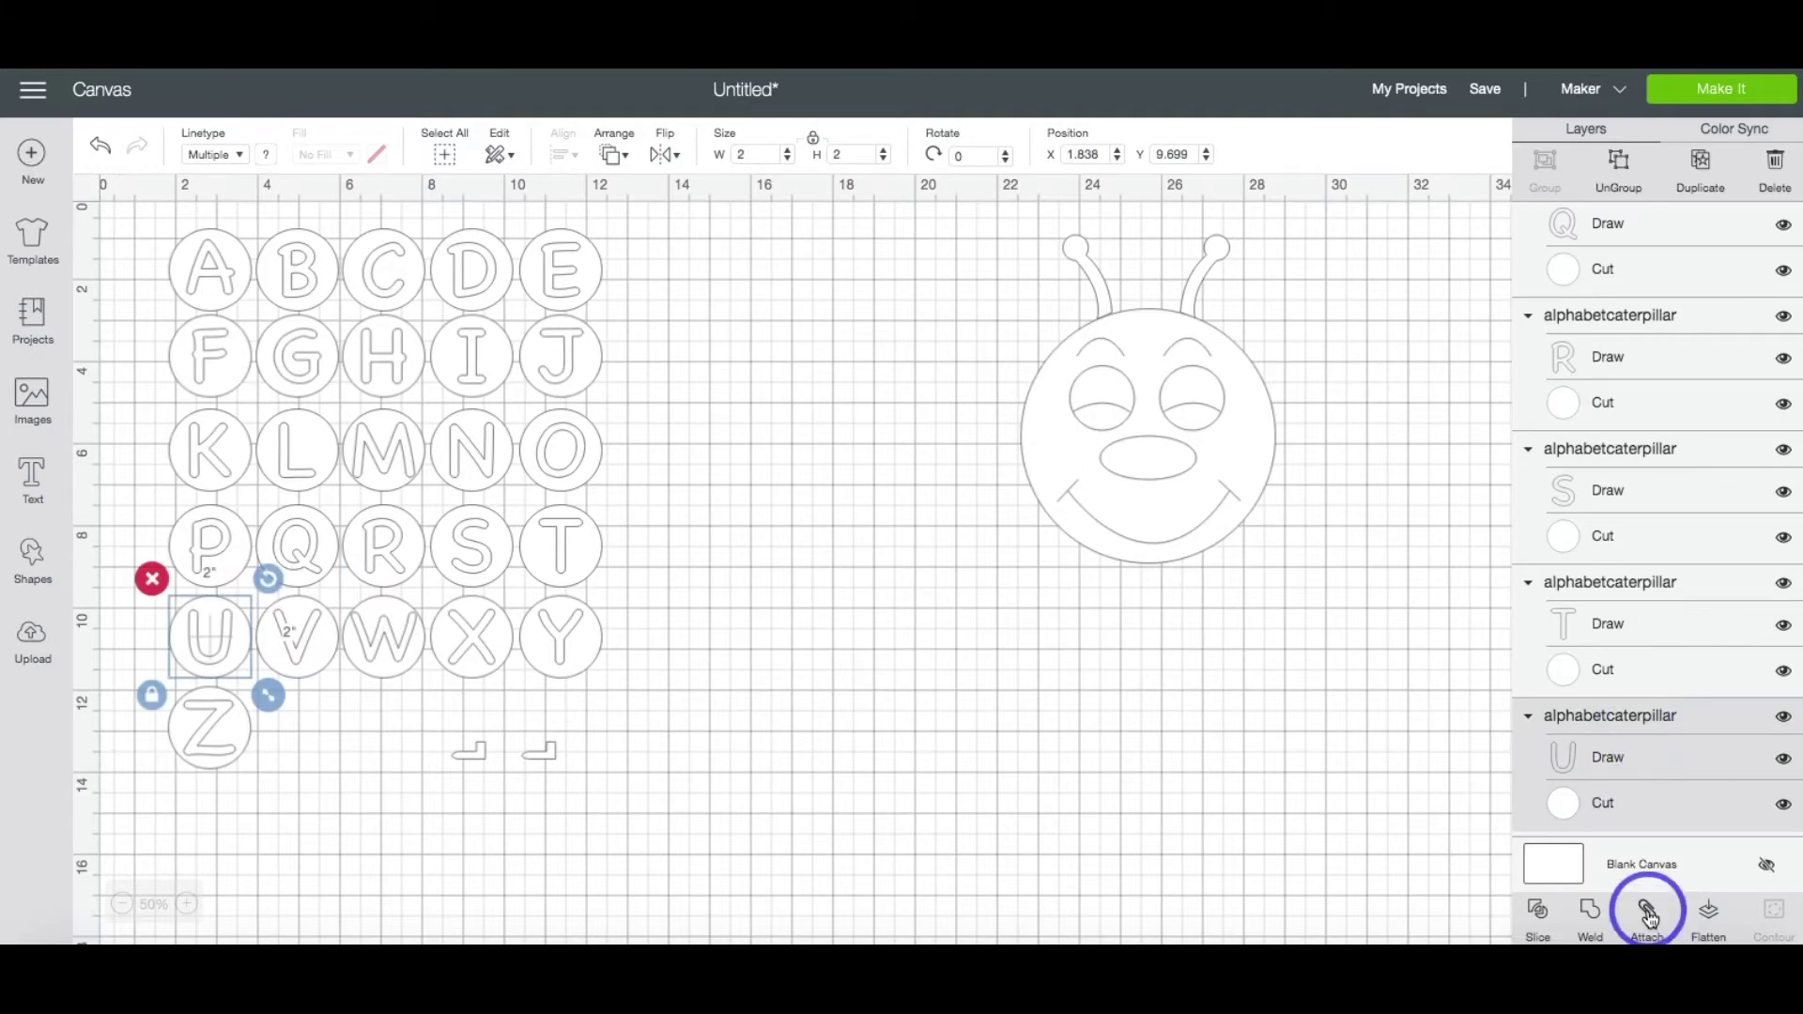
left_click(1650, 917)
left_click(1639, 721)
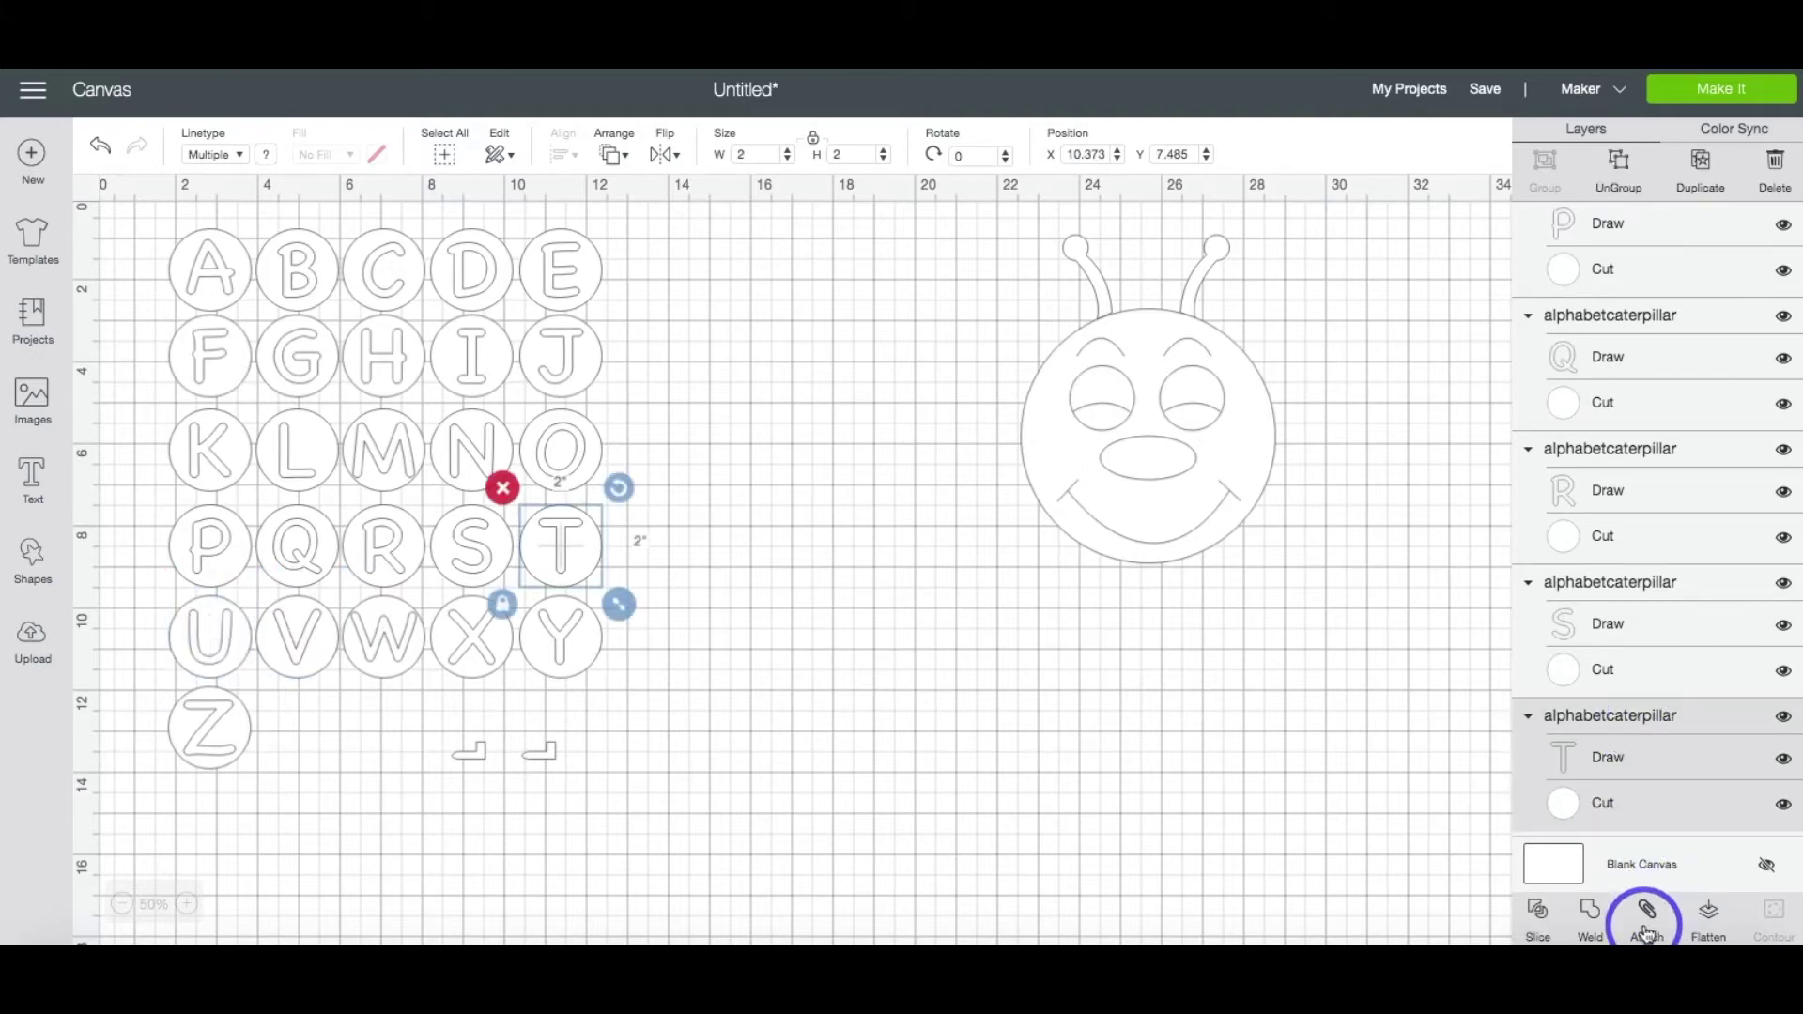
left_click(1647, 925)
left_click(1649, 722)
left_click(1647, 925)
left_click(1650, 721)
left_click(1647, 925)
left_click(1649, 721)
left_click(1647, 925)
left_click(1649, 721)
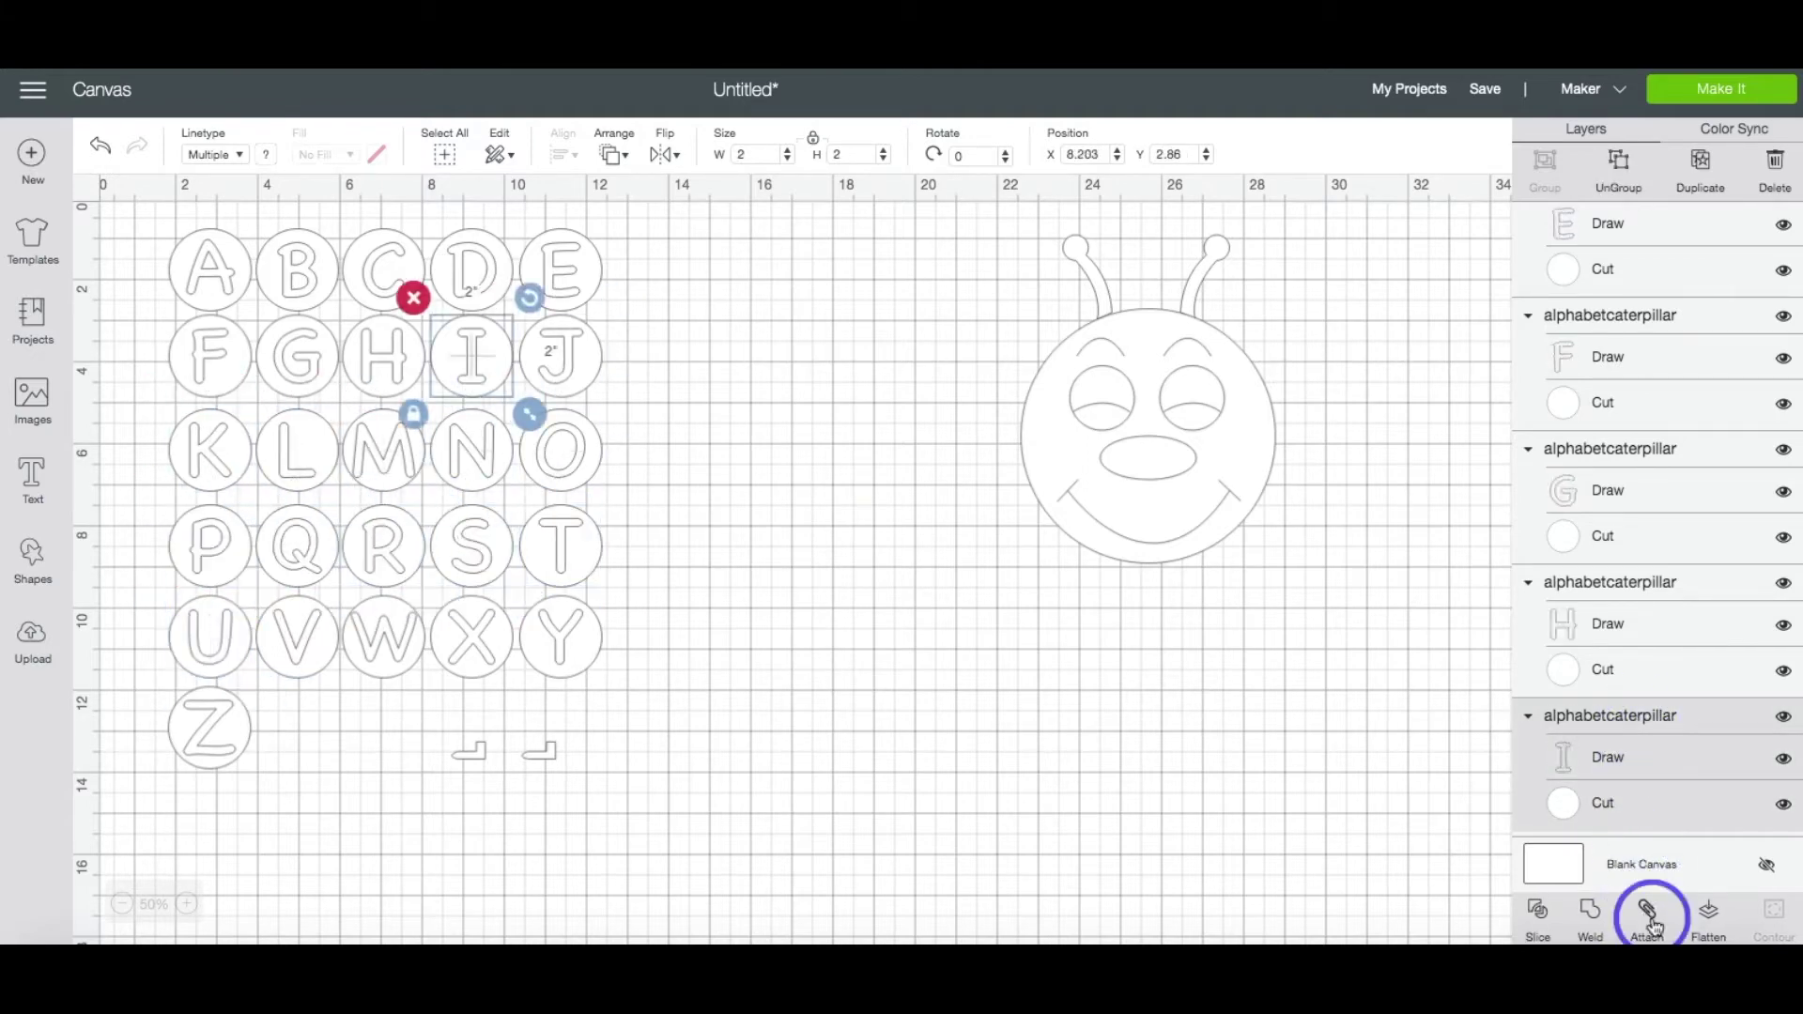
left_click(1652, 925)
left_click(1630, 724)
left_click(1647, 925)
left_click(1650, 721)
left_click(1647, 925)
left_click(1649, 721)
left_click(1647, 925)
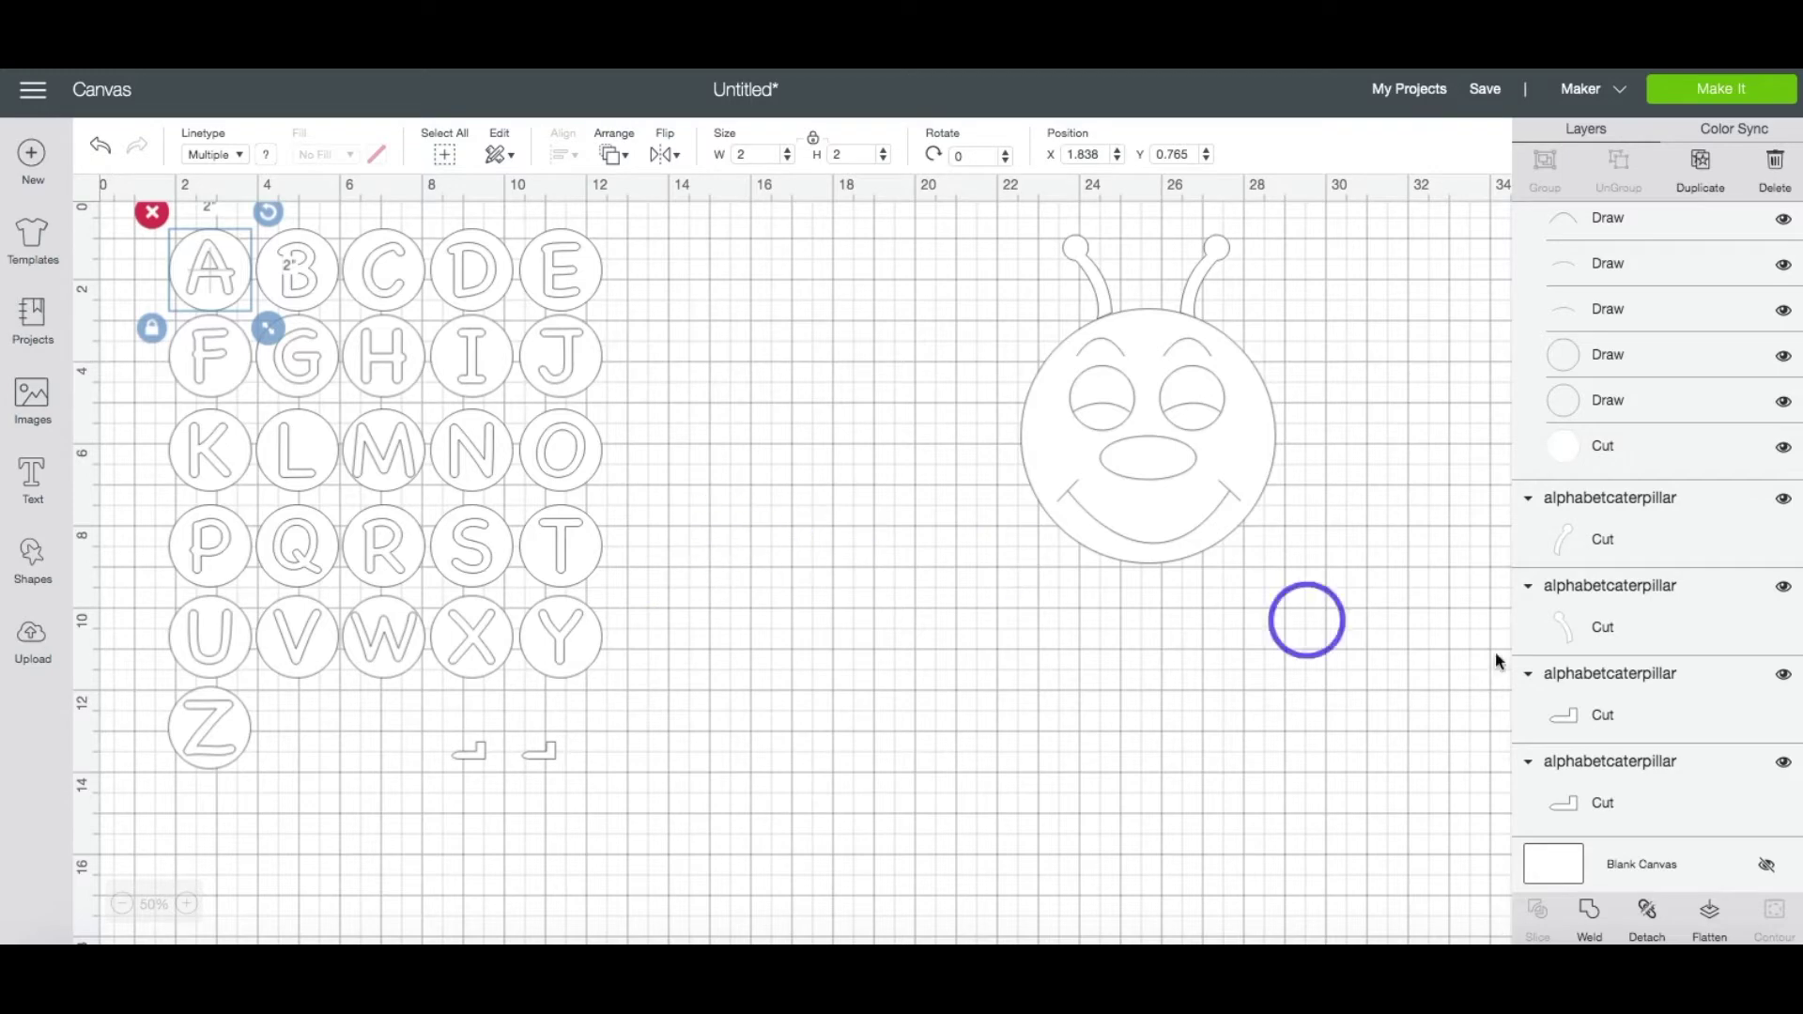
scroll(1660, 702, "up", 10)
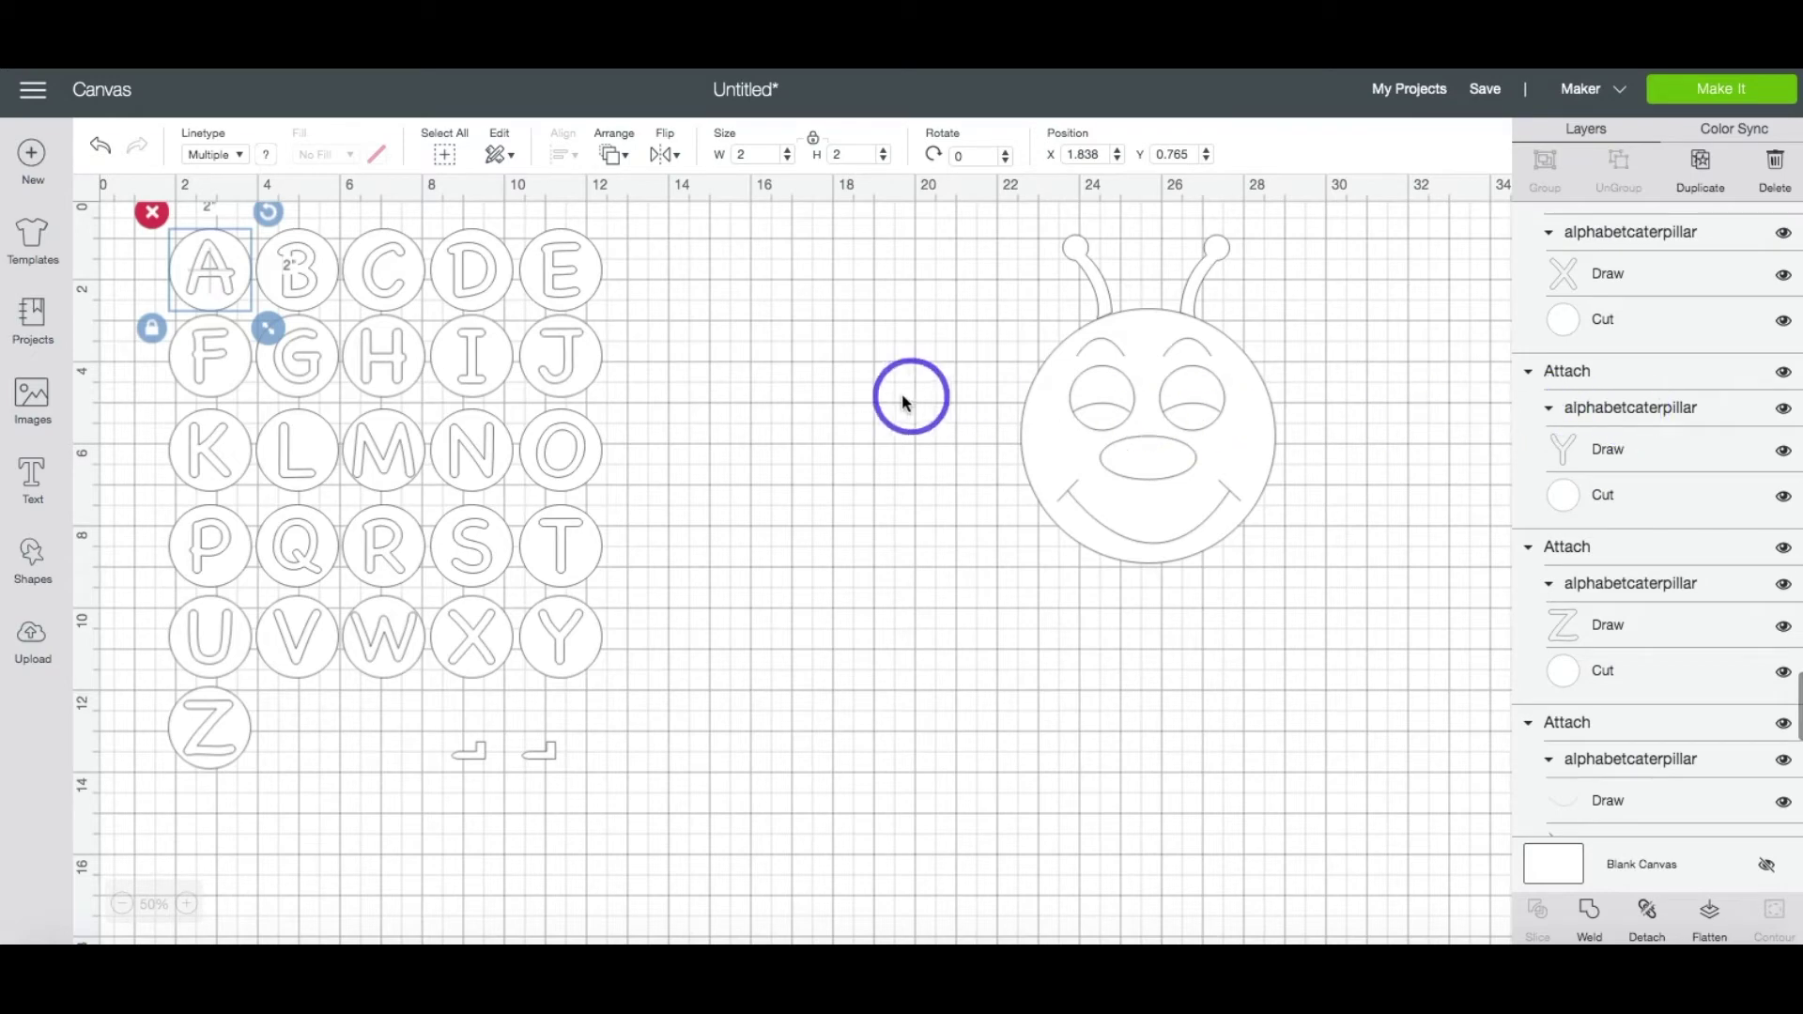
left_click(878, 371)
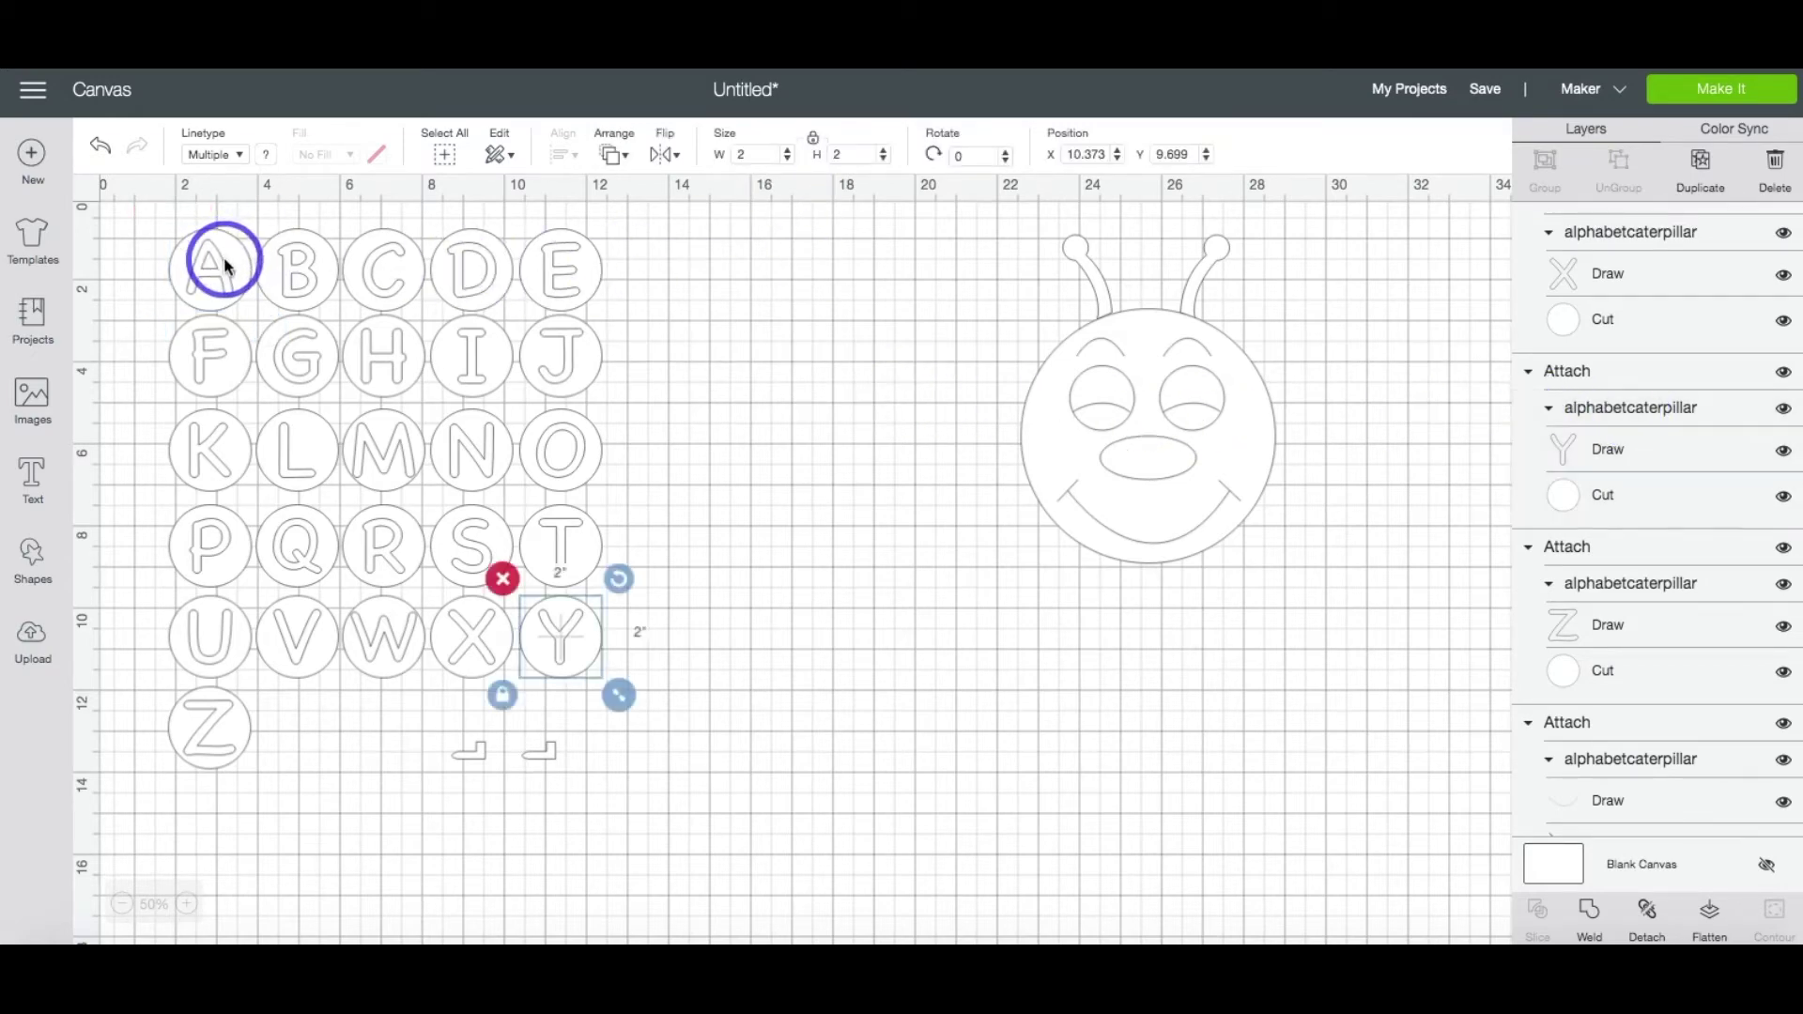
left_click(223, 256)
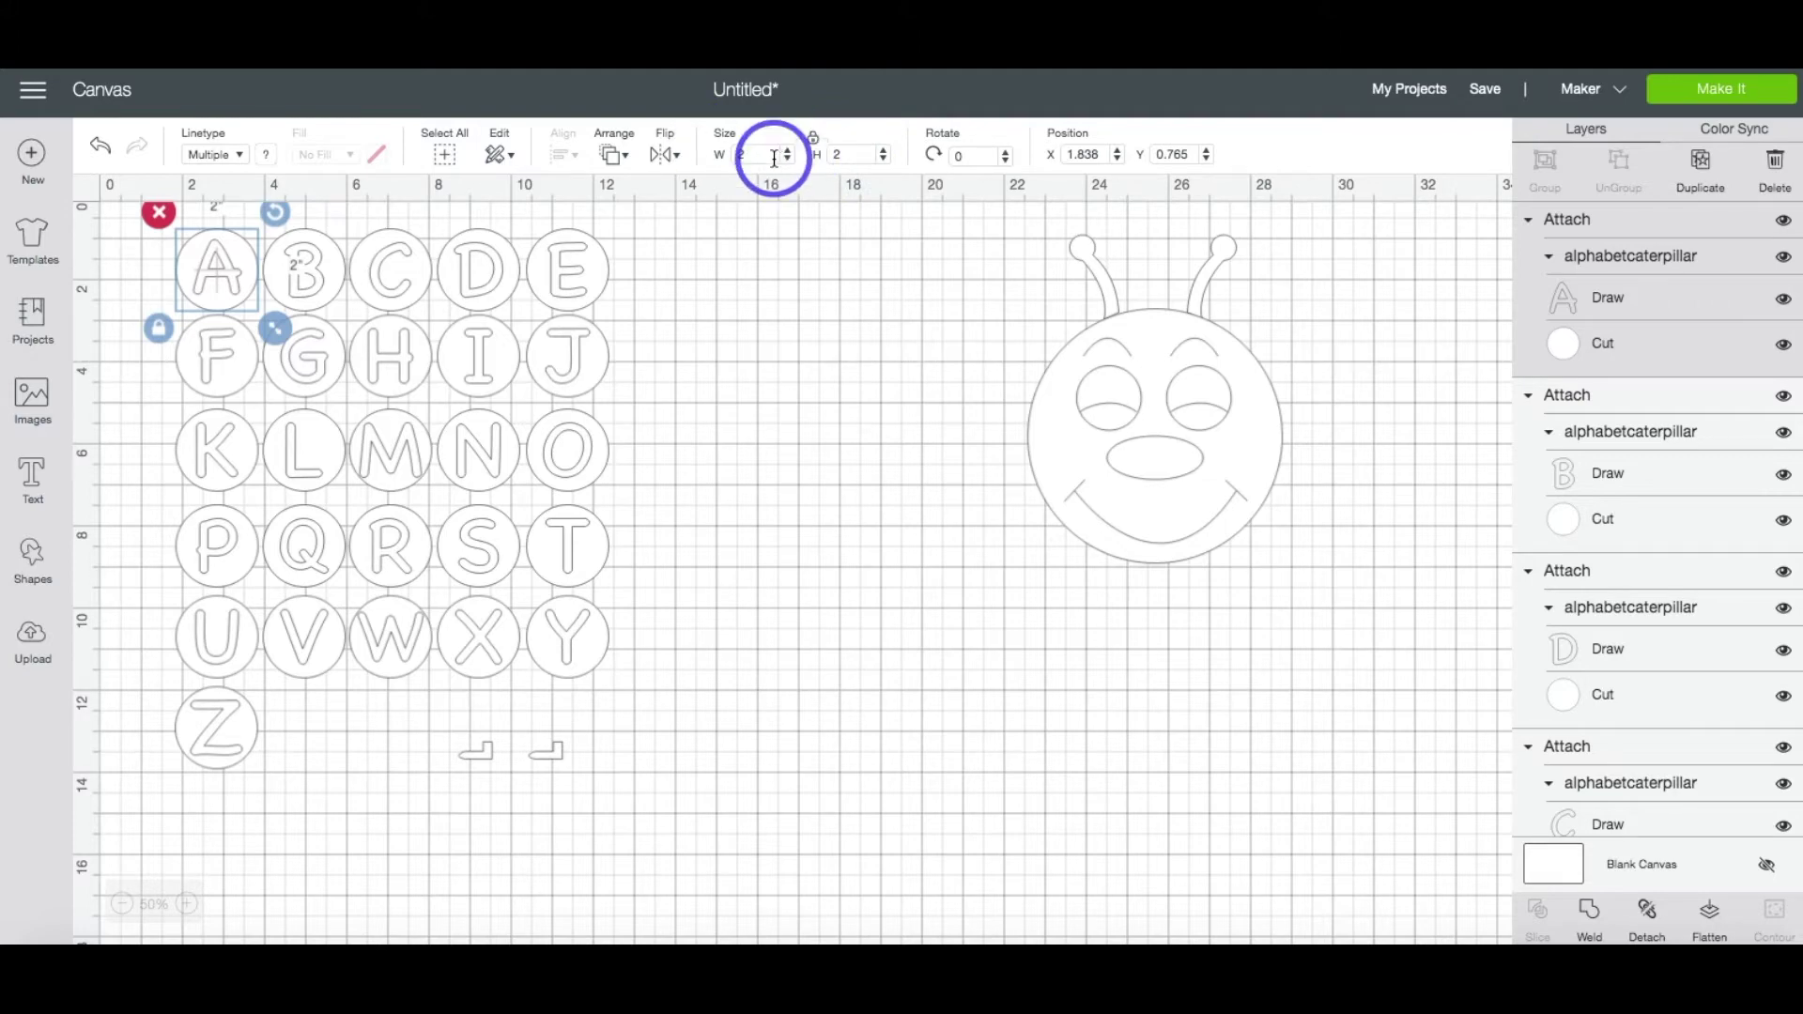
- Enlarge the A letter circle to 6 in wide and place it beside the caterpillar head
double_click(763, 157)
type("6")
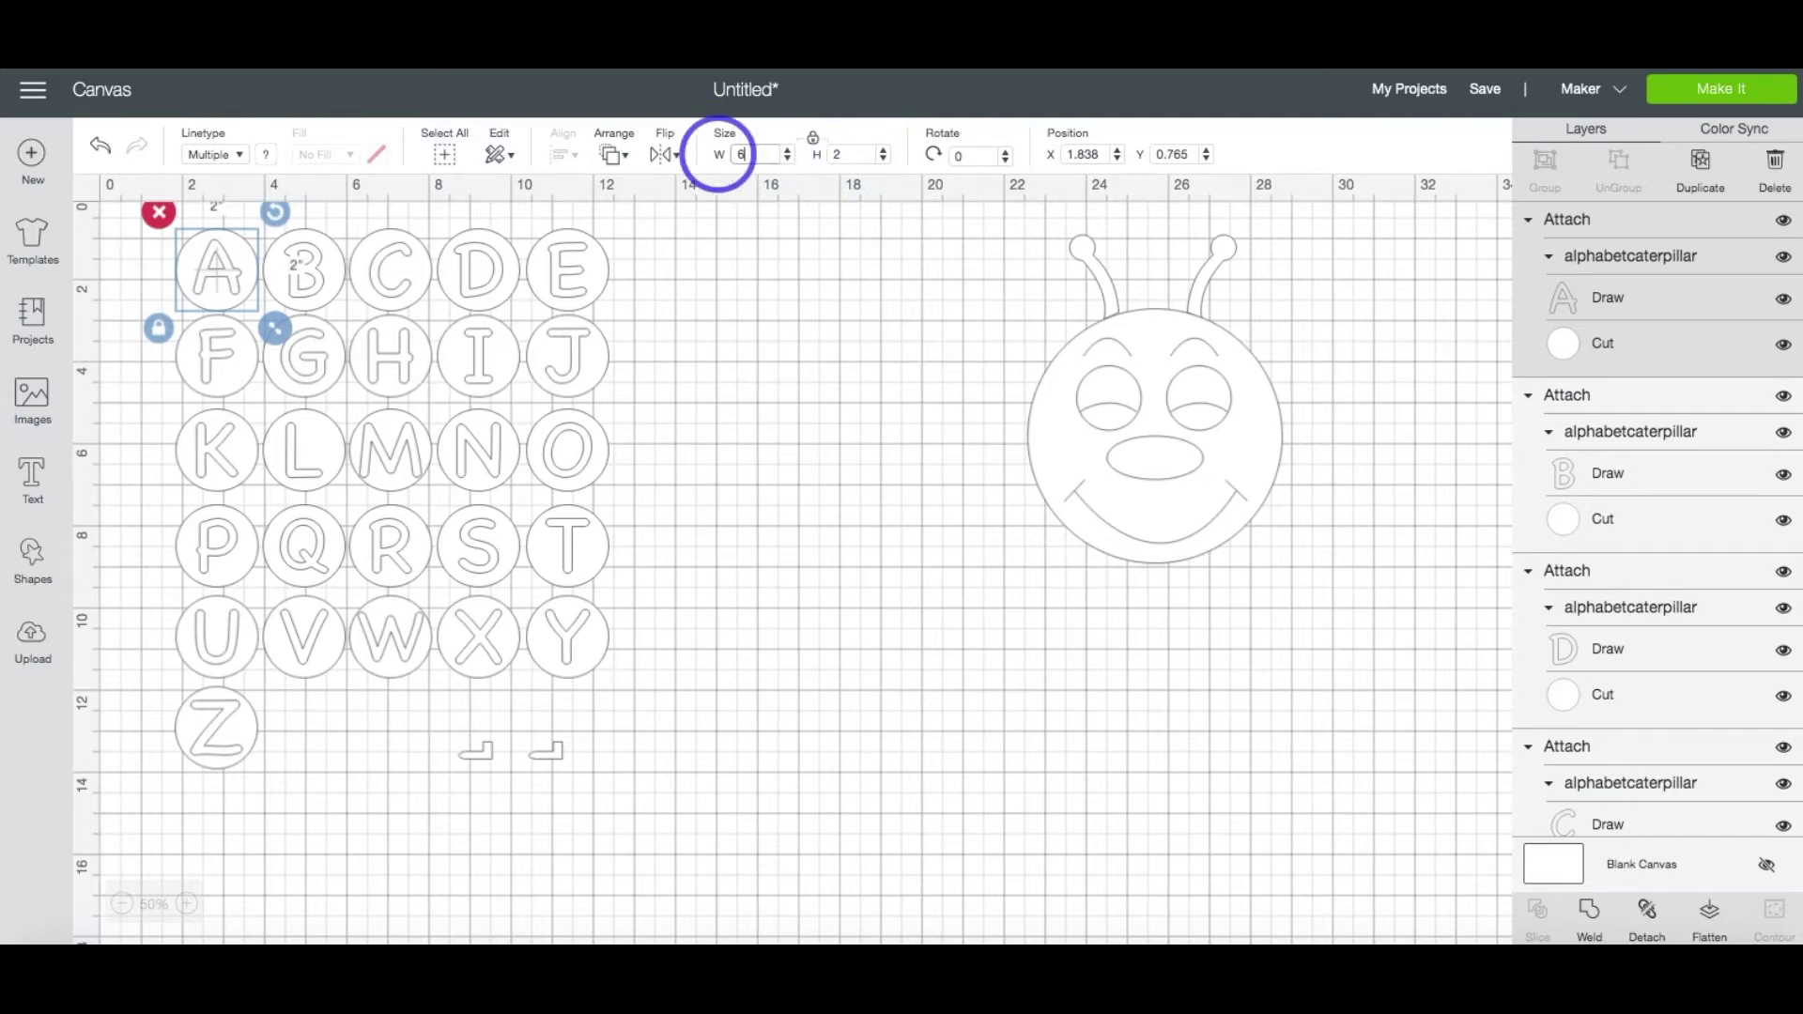
key("Return")
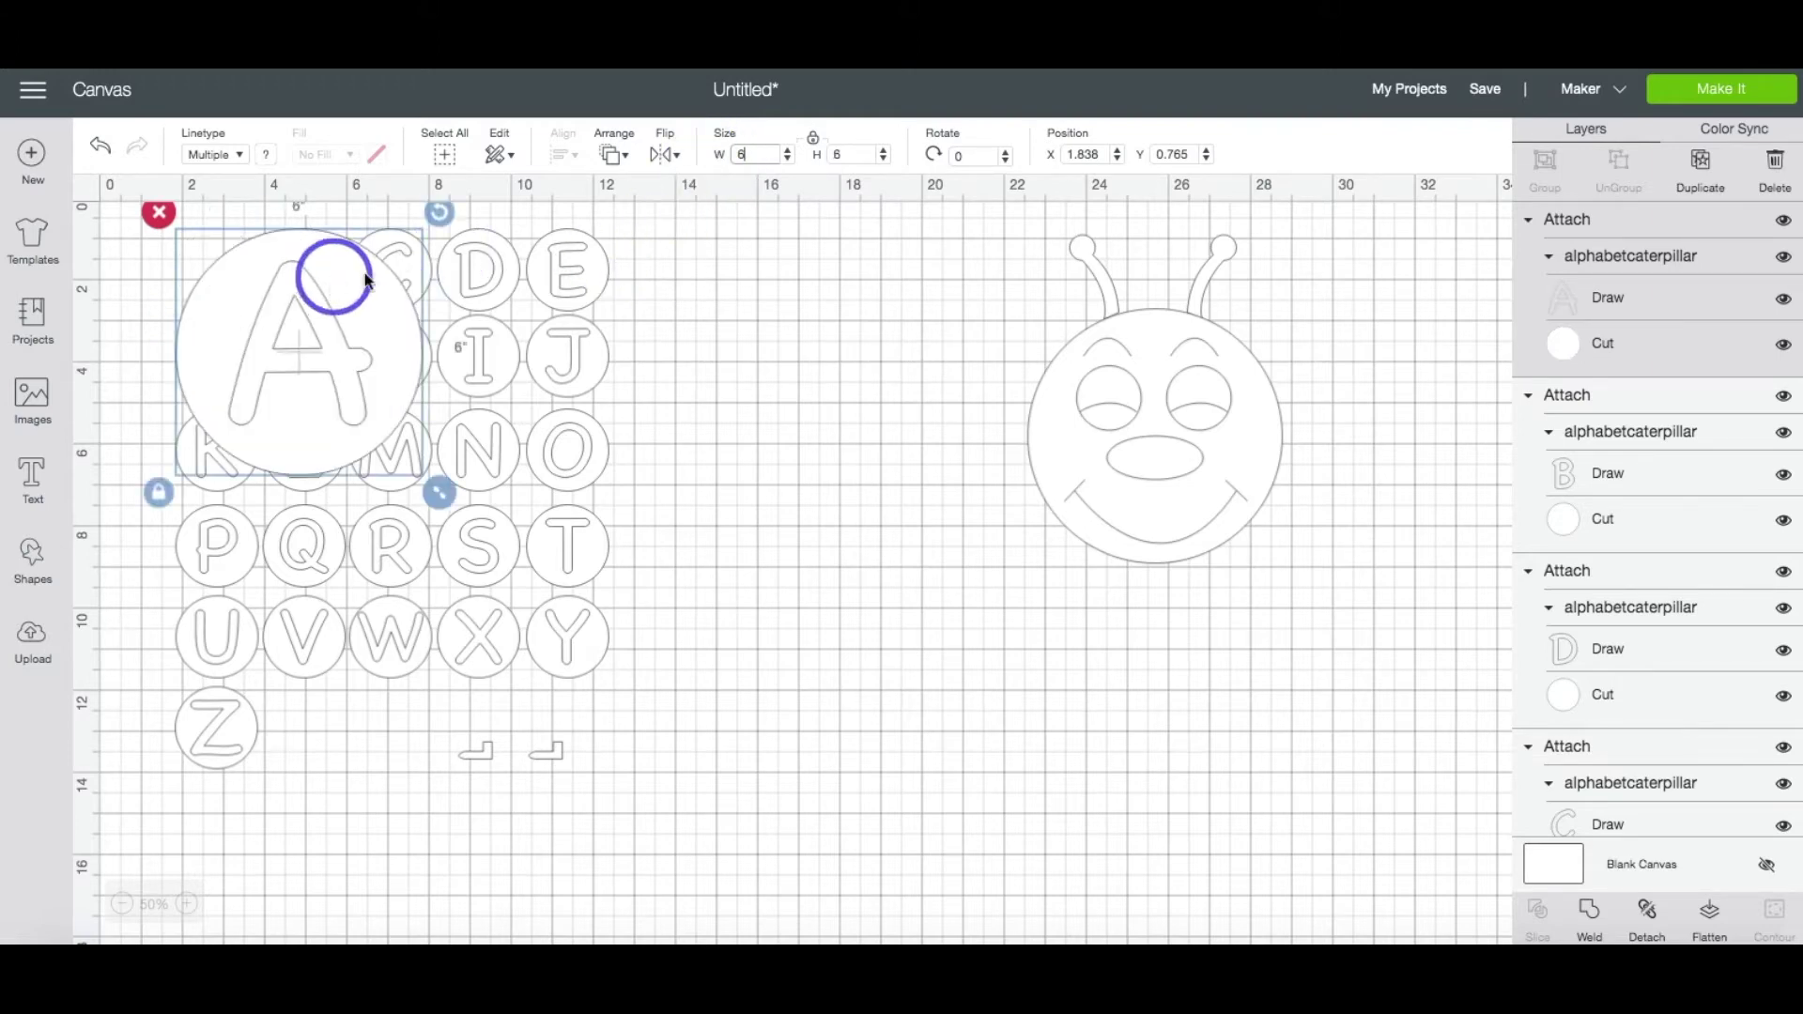
left_click_drag(366, 278, 971, 293)
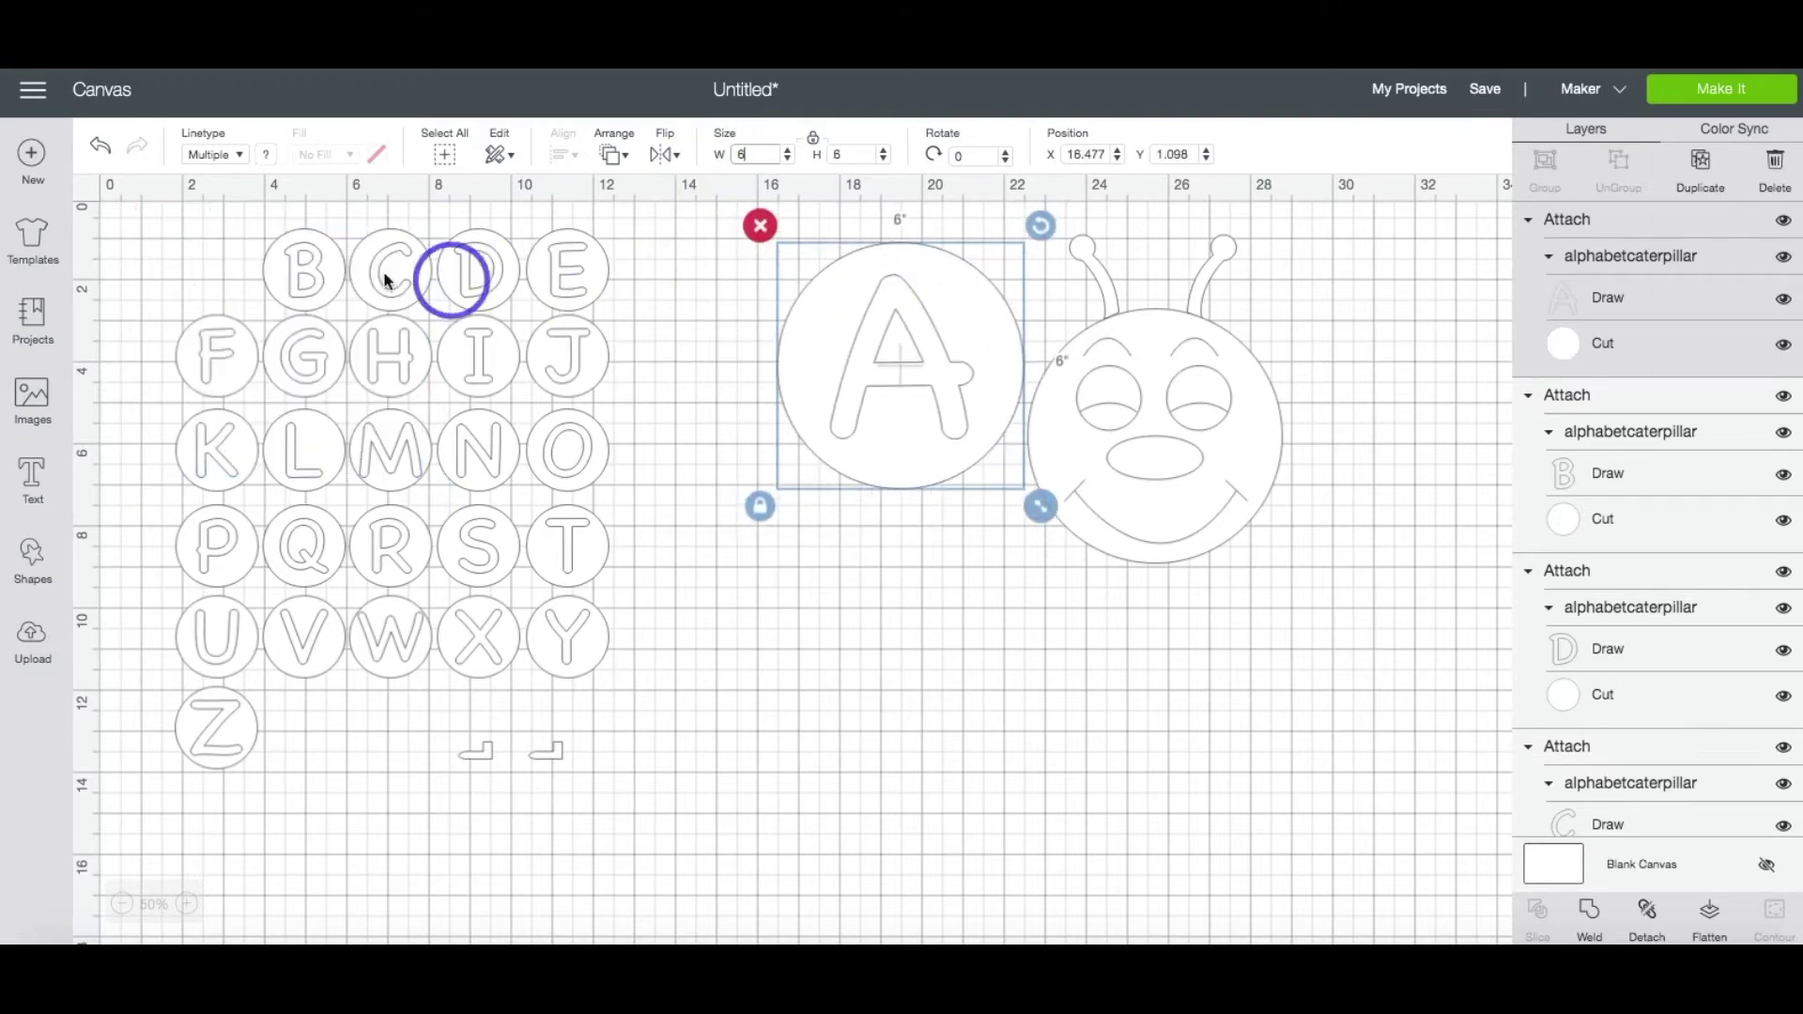
- Resize the B through N letter circles to 6 in and pile them onto the caterpillar body
left_click(292, 270)
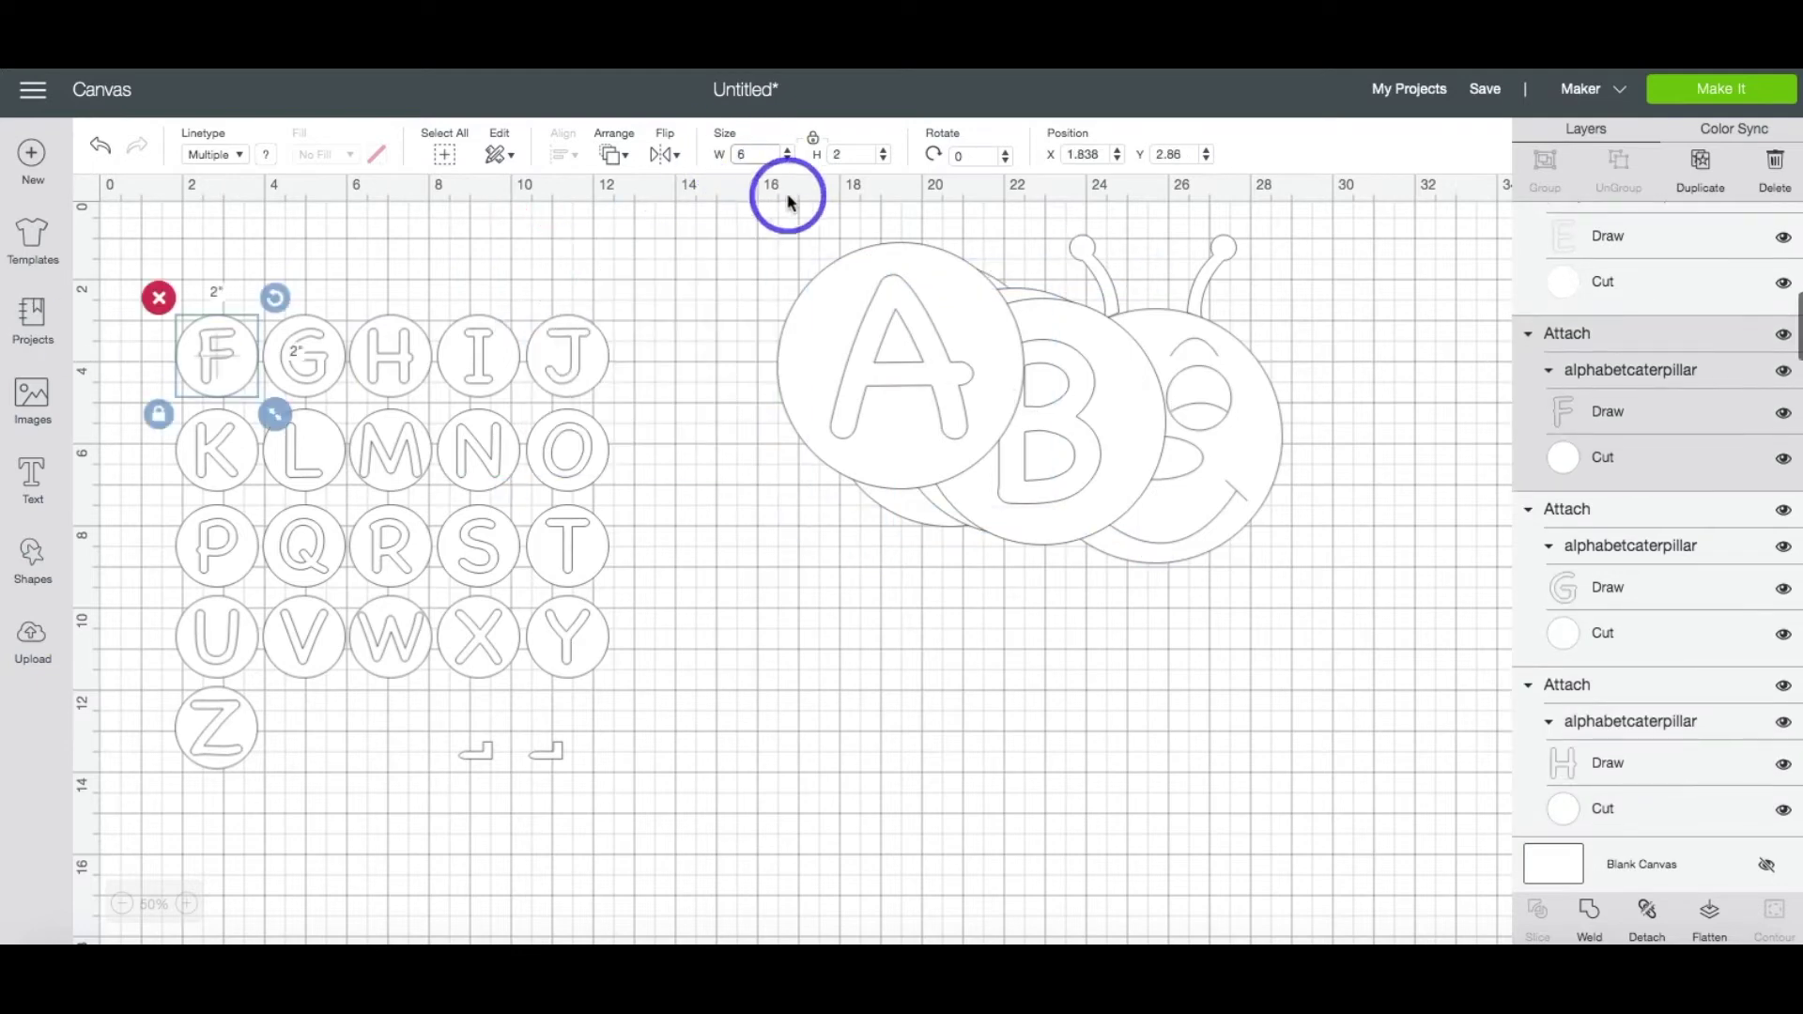
left_click_drag(342, 350, 918, 350)
left_click(604, 363)
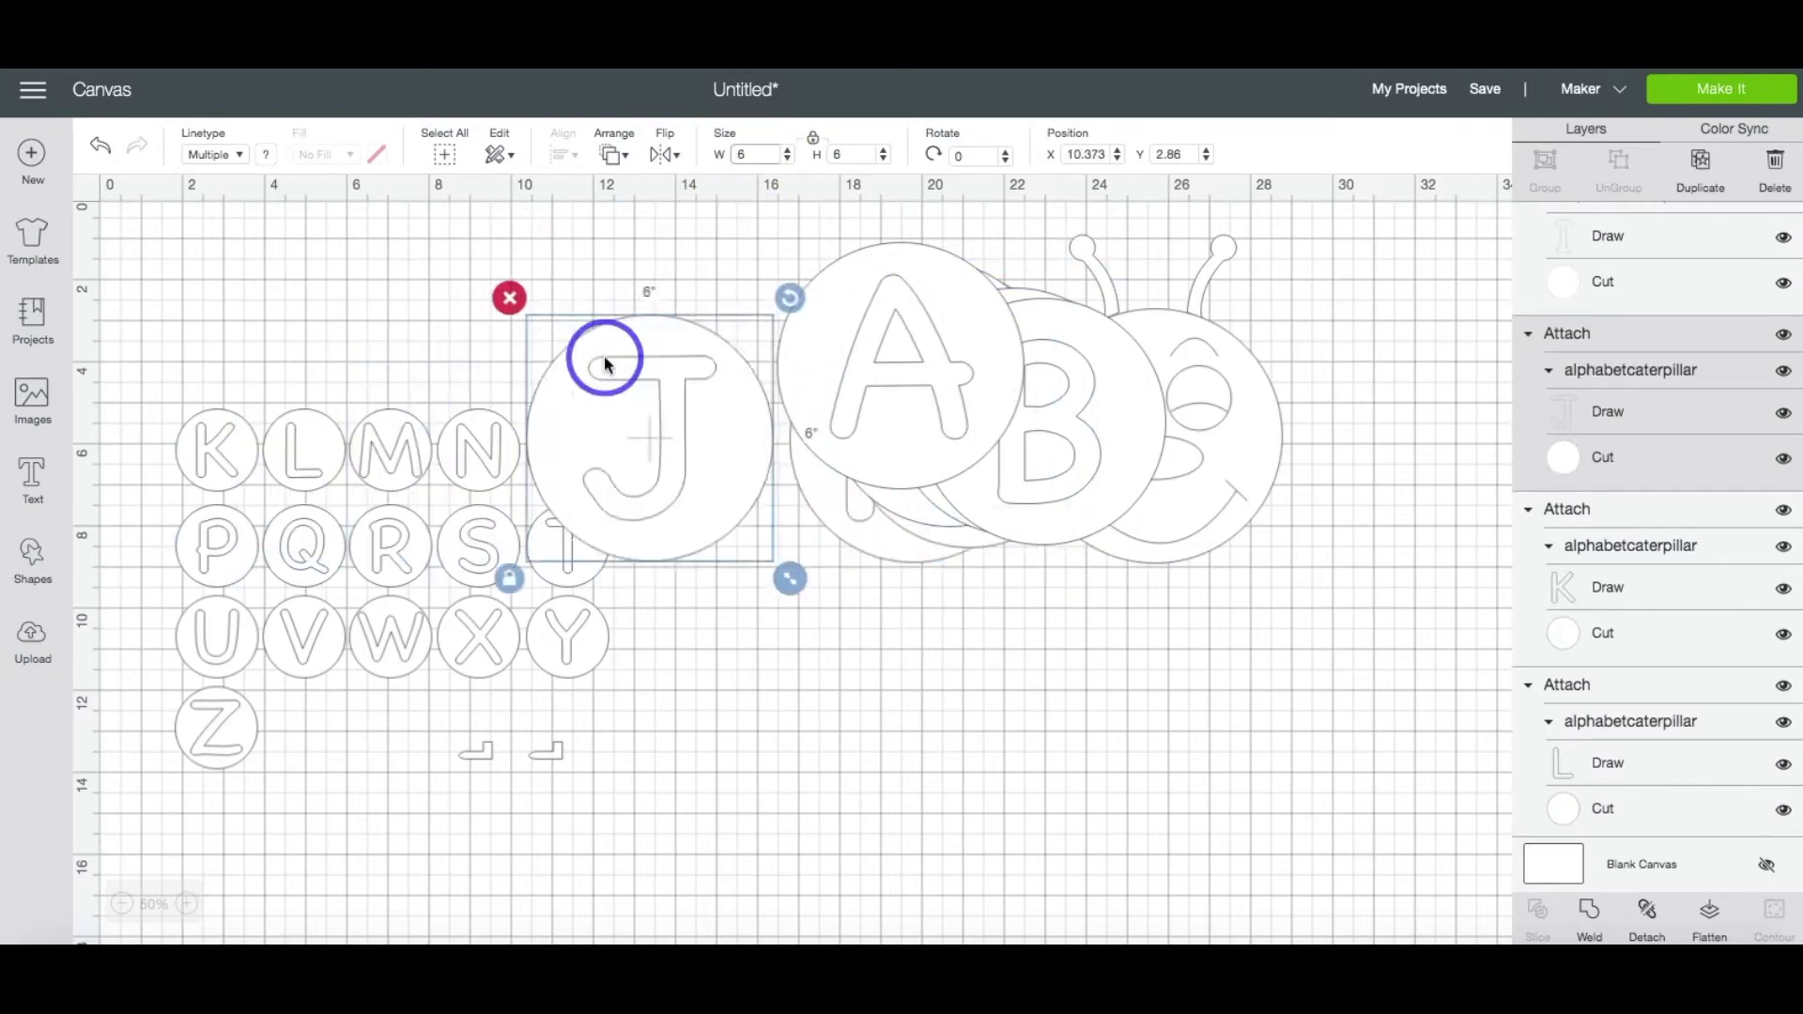
left_click(308, 455)
left_click_drag(308, 455, 869, 531)
left_click(305, 449)
left_click(741, 154)
type("6")
left_click_drag(376, 525, 892, 535)
left_click(393, 448)
left_click_drag(451, 526, 954, 512)
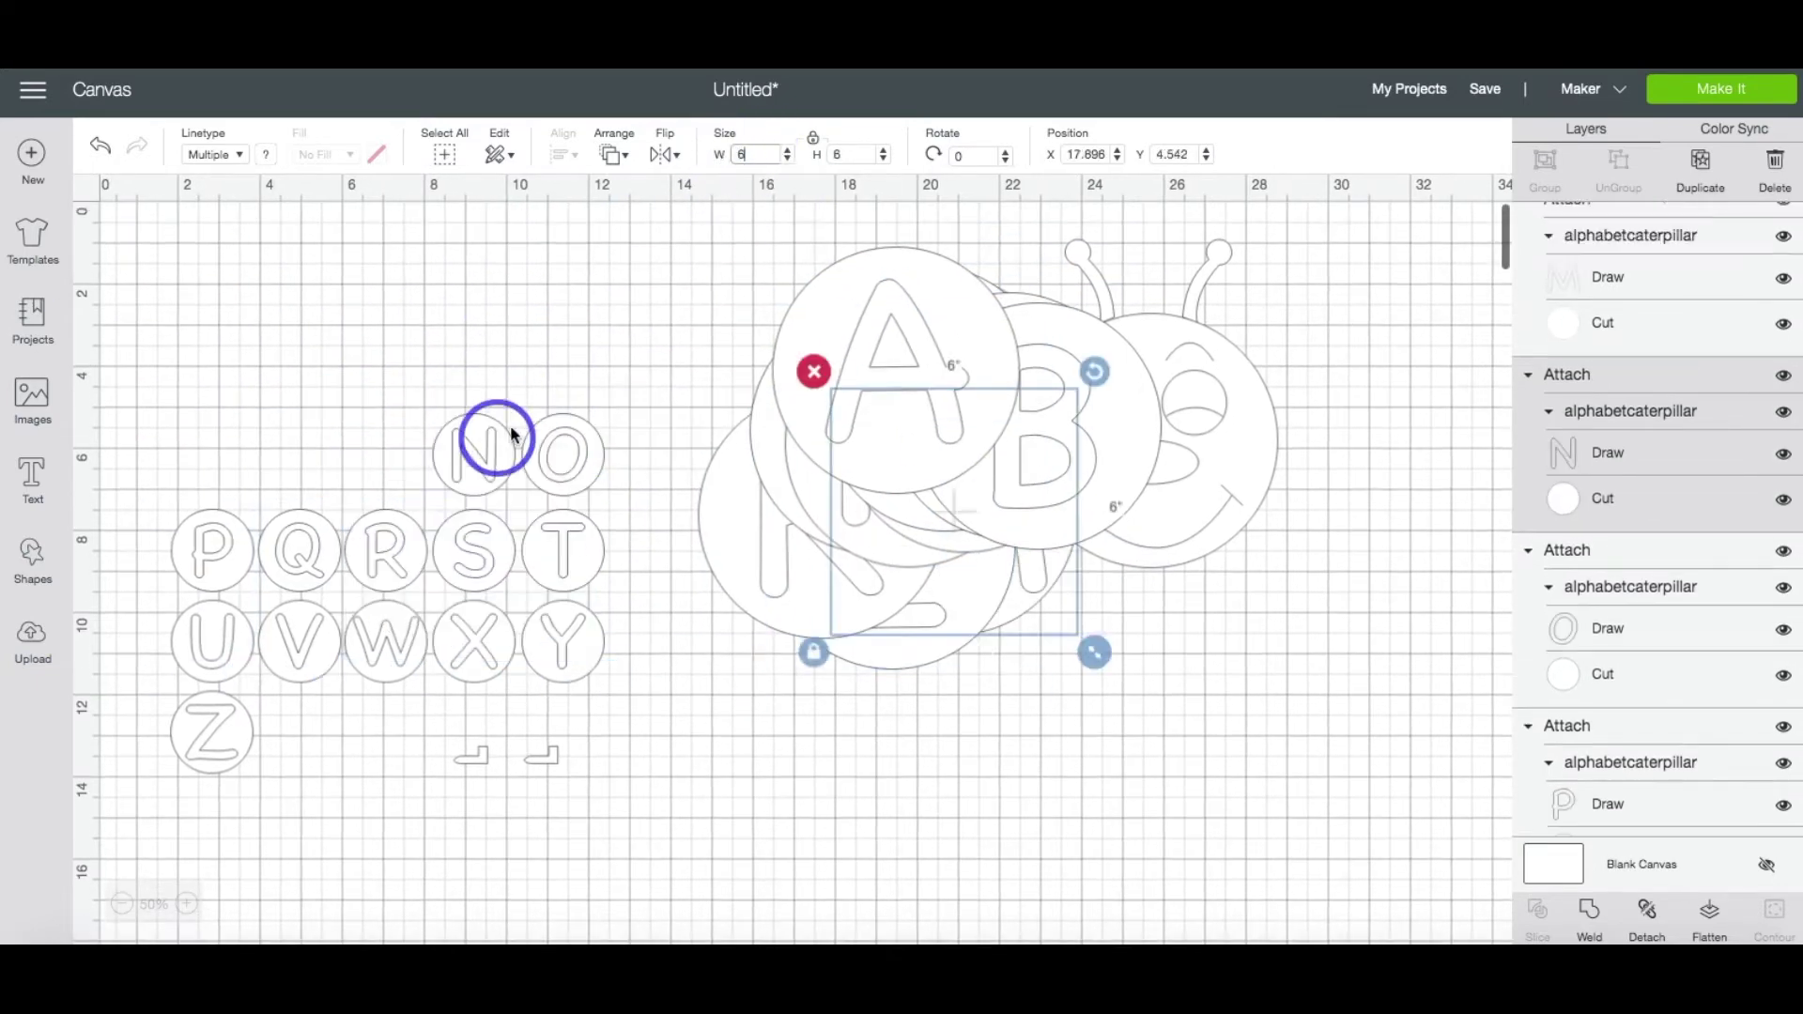
- Resize the O through T letter circles to 6 in and stack them onto the body
left_click(563, 449)
type("6")
left_click_drag(657, 554, 845, 516)
left_click(212, 550)
left_click_drag(316, 650, 826, 526)
left_click(298, 549)
left_click_drag(403, 564, 846, 488)
left_click(385, 549)
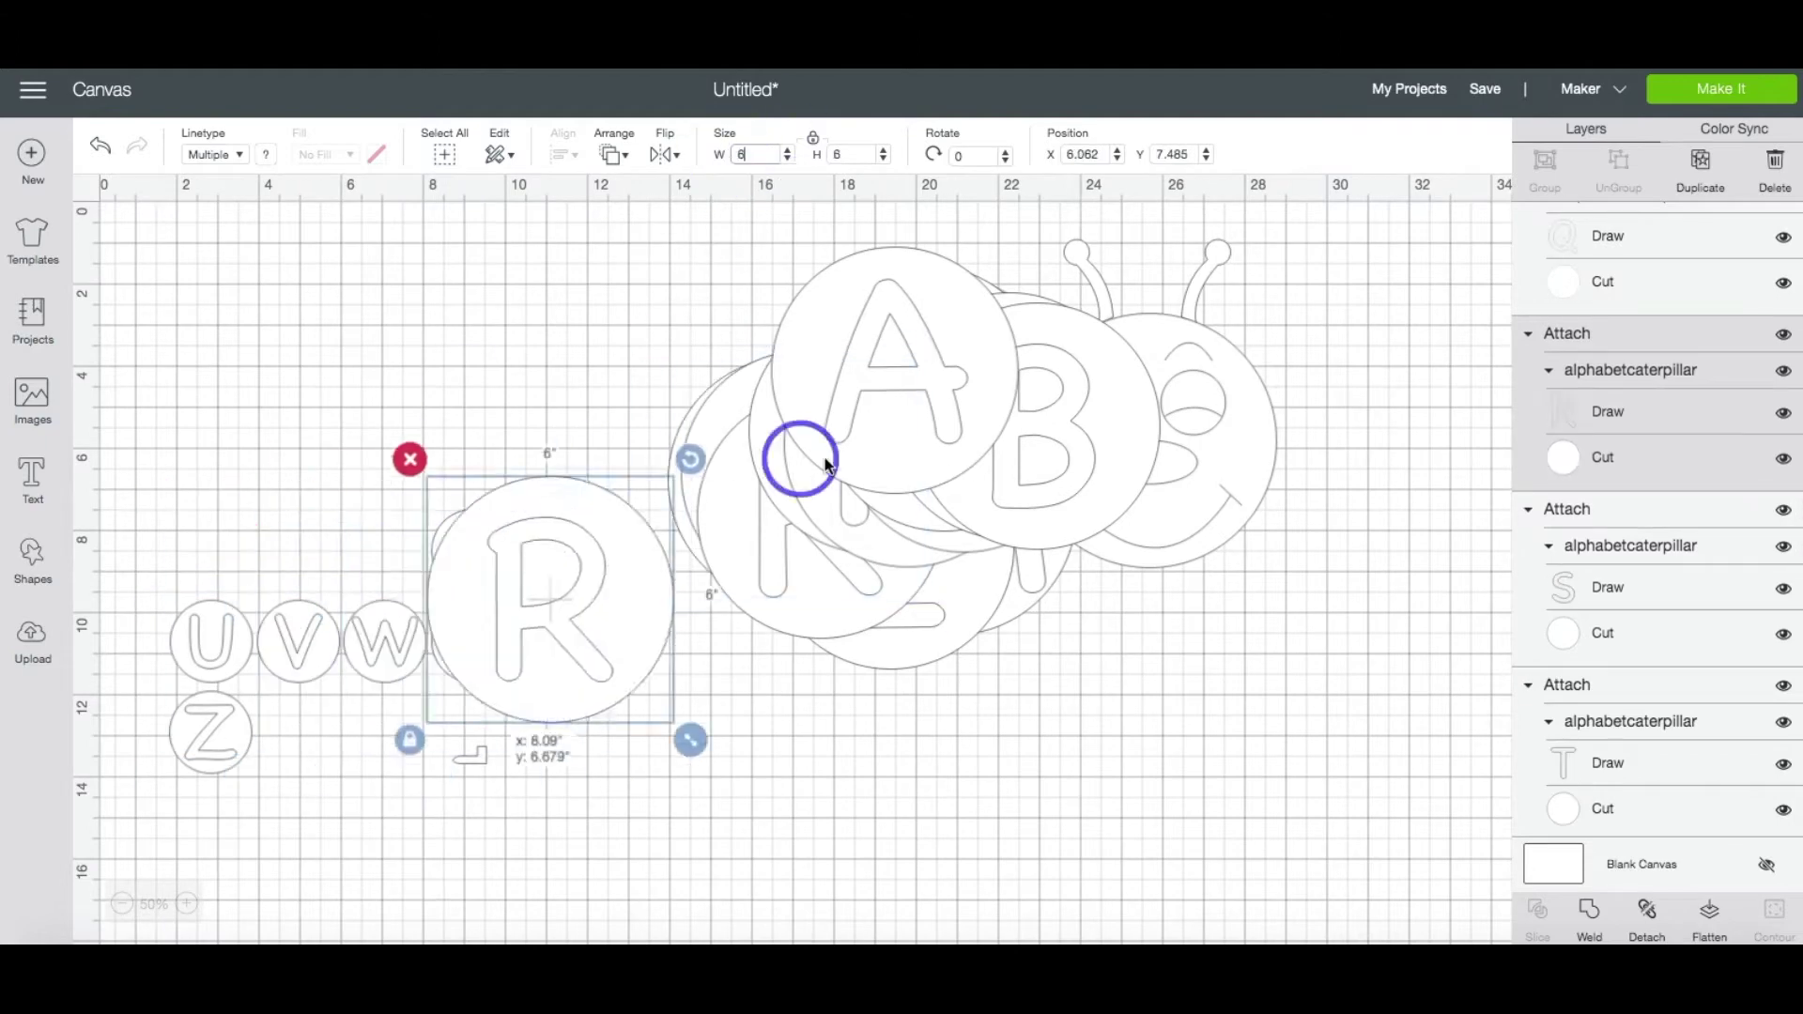
left_click(563, 550)
type("6")
left_click_drag(563, 625, 845, 516)
- Resize the remaining U through Z circles to 6 in and add them to the body
left_click(298, 641)
left_click_drag(310, 676, 845, 525)
left_click(384, 641)
left_click(757, 154)
type("6")
left_click_drag(441, 676, 854, 572)
left_click_drag(554, 724, 935, 533)
left_click(212, 733)
left_click(756, 154)
type("6")
left_click_drag(211, 733, 834, 587)
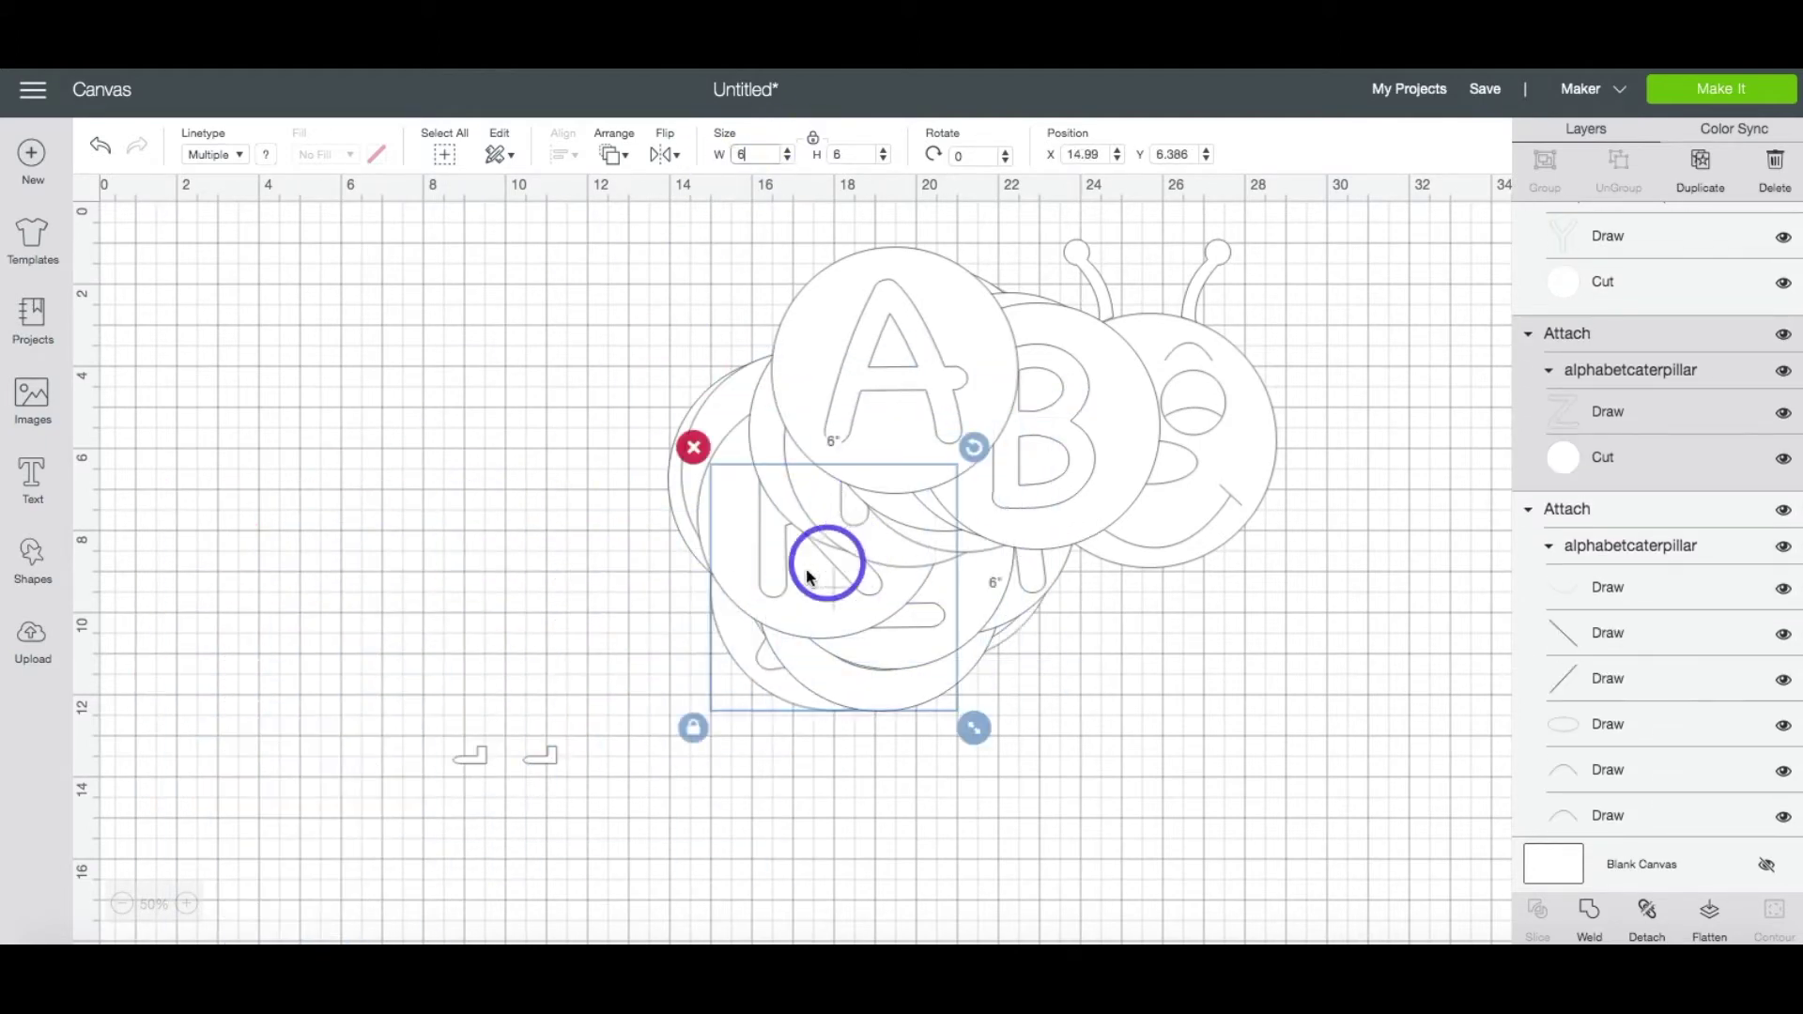
- Move the small leg piece below the caterpillar and set its width to 3 in
left_click(467, 737)
left_click_drag(540, 754, 469, 754)
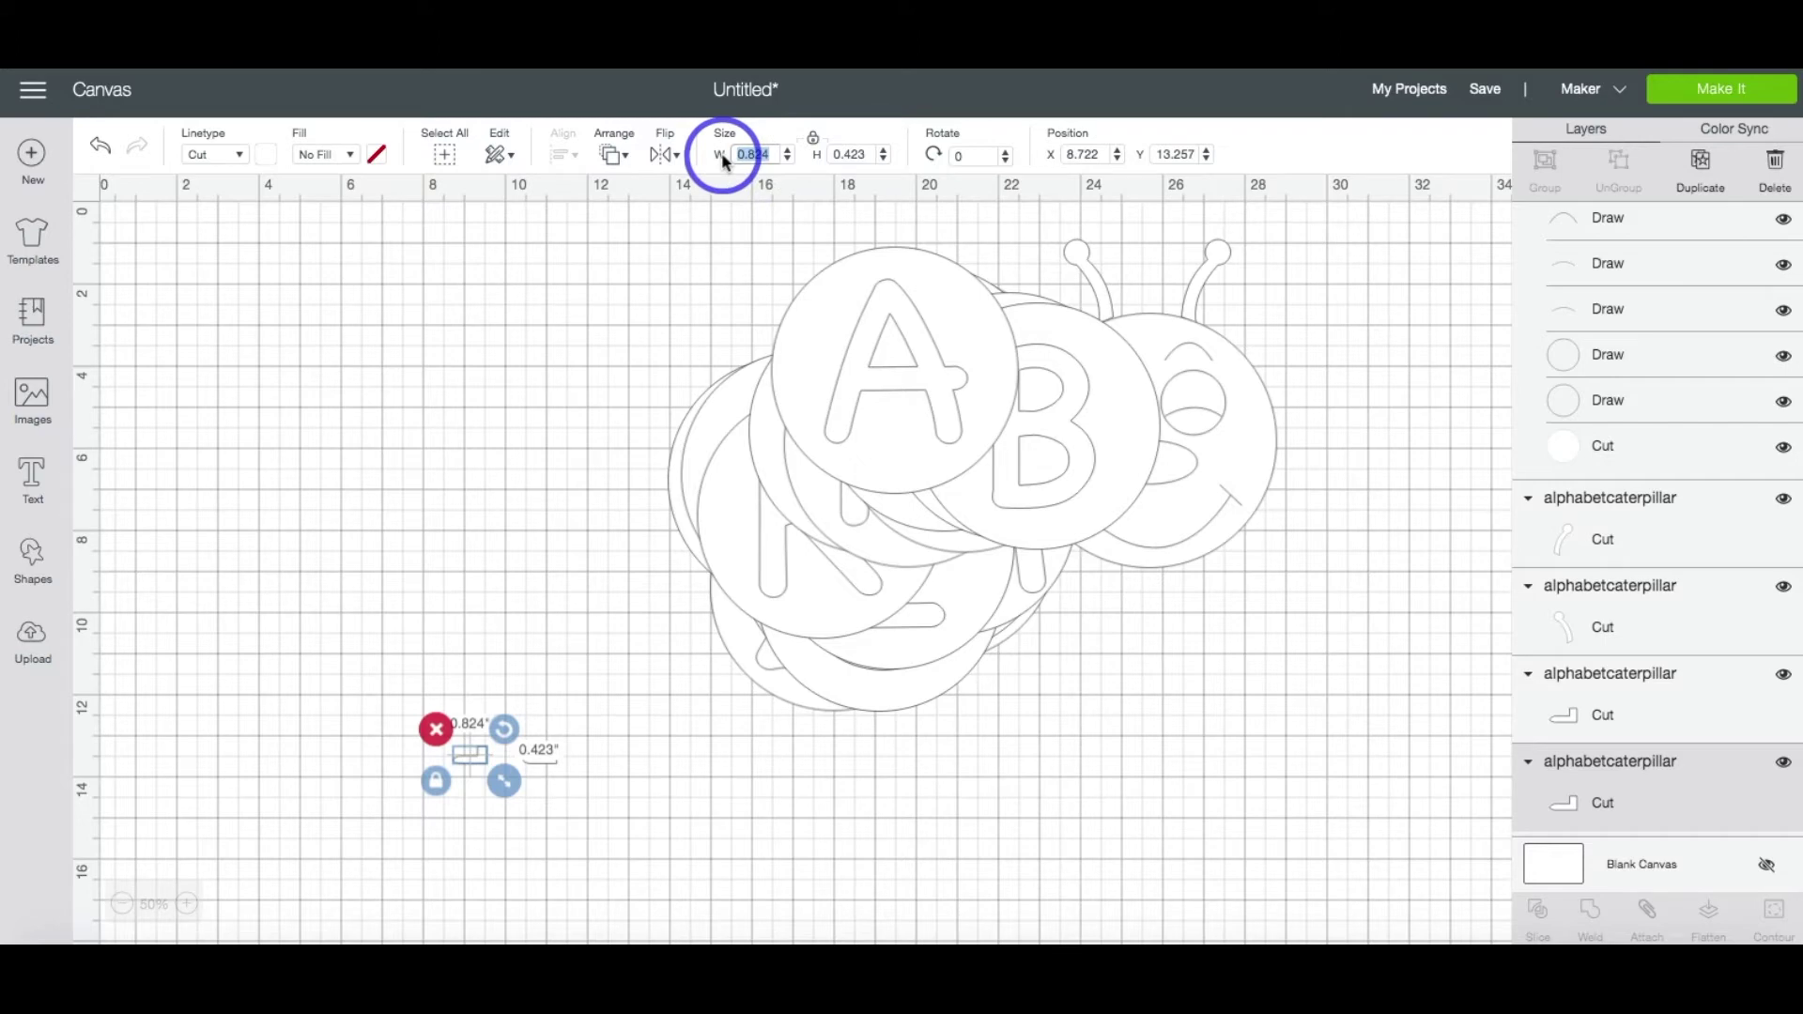
left_click(724, 155)
type("3")
key("Return")
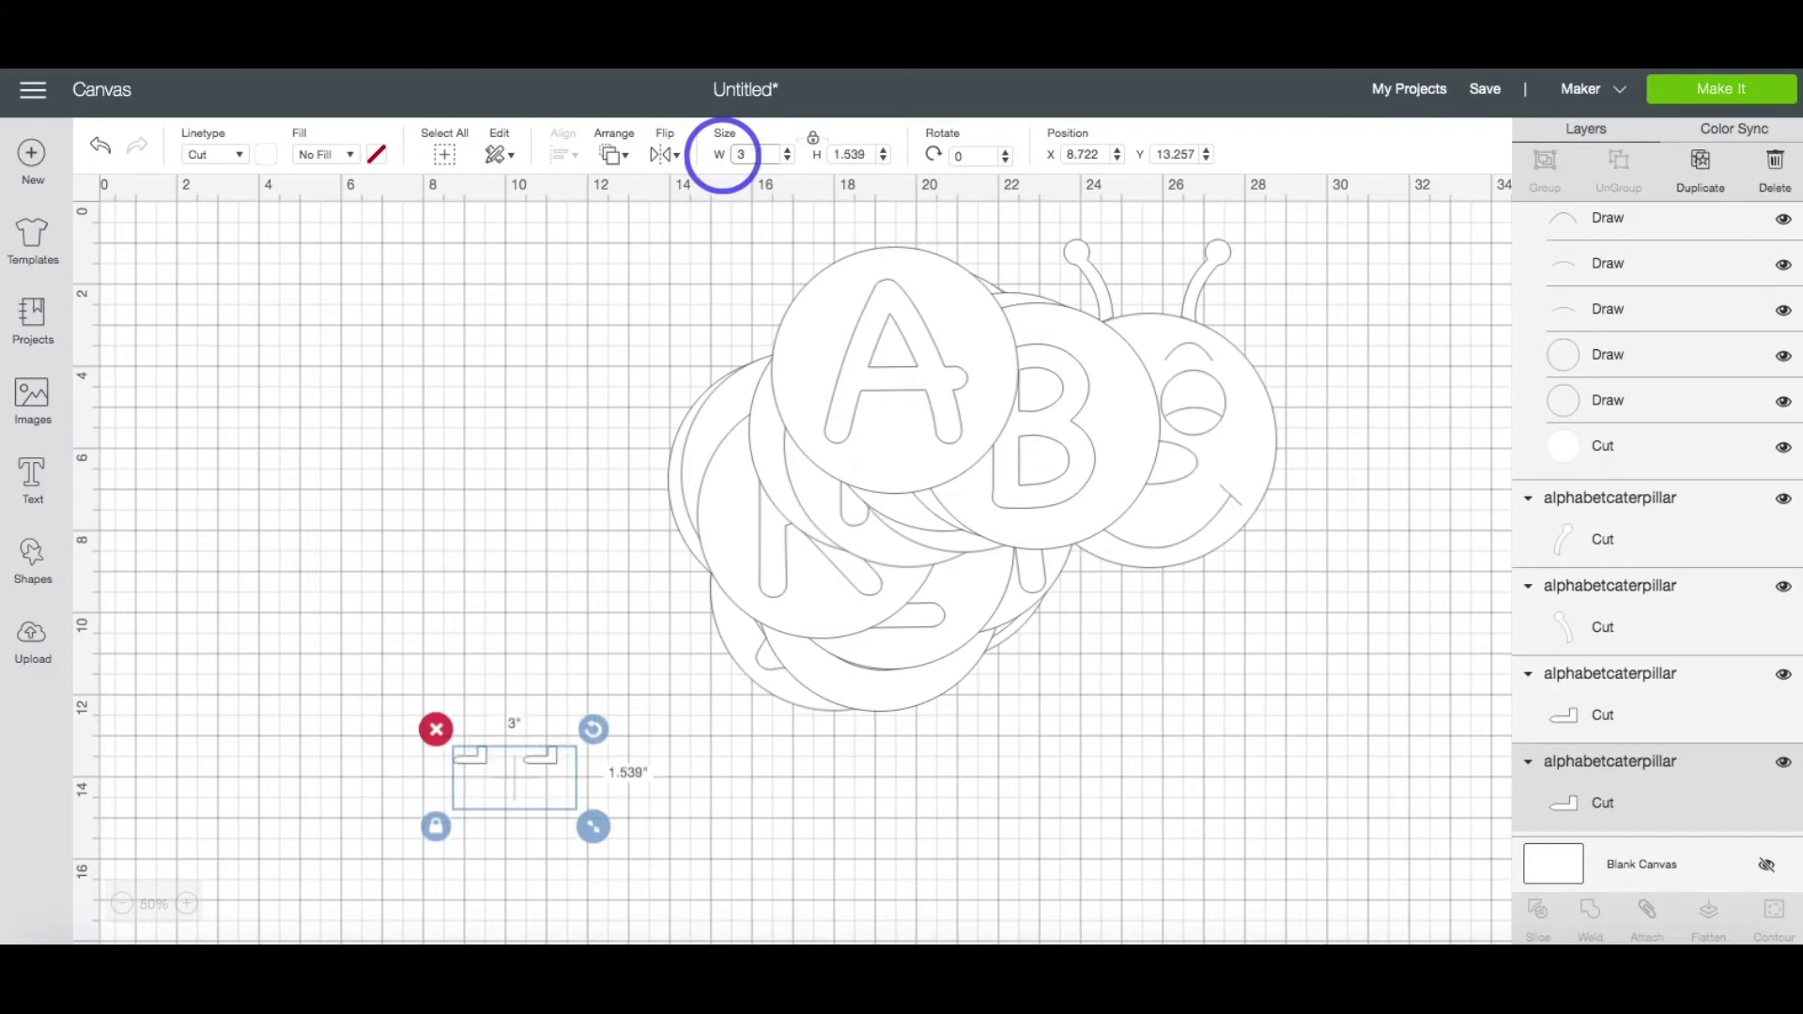
left_click(709, 751)
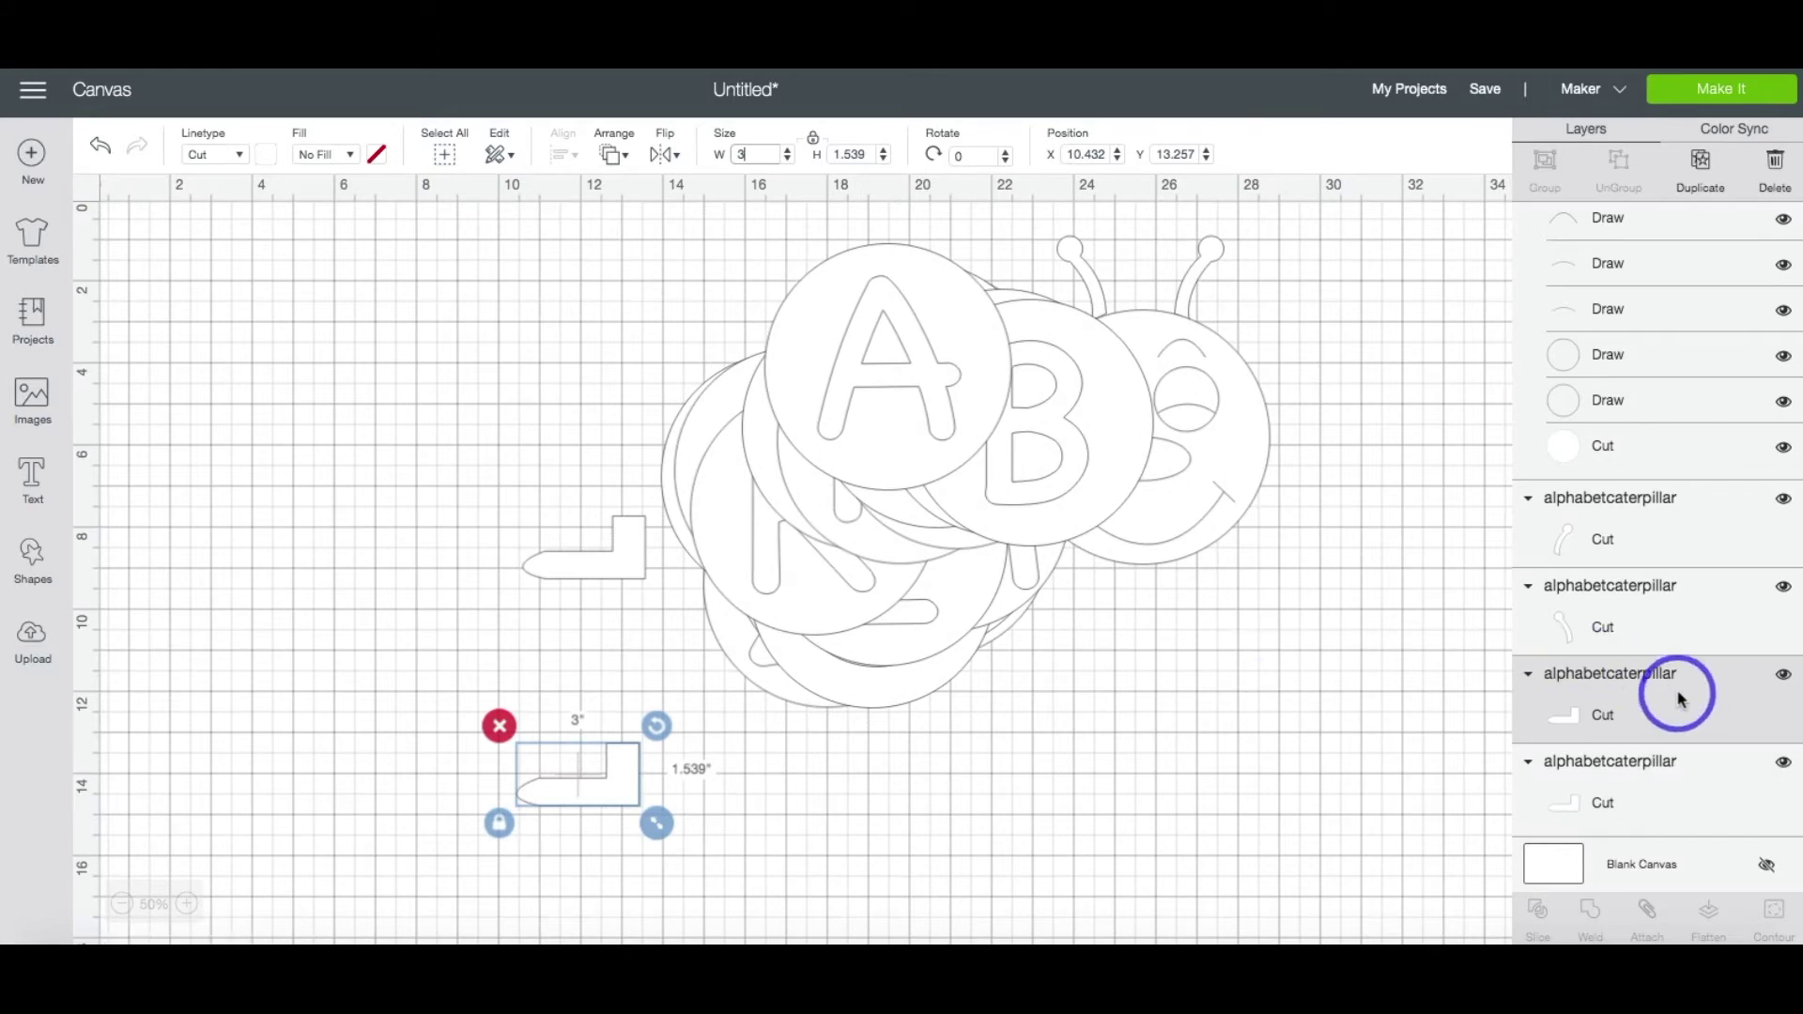
- Duplicate the 3-inch leg piece thirteen times into a diagonal stack of copies
left_click(1702, 161)
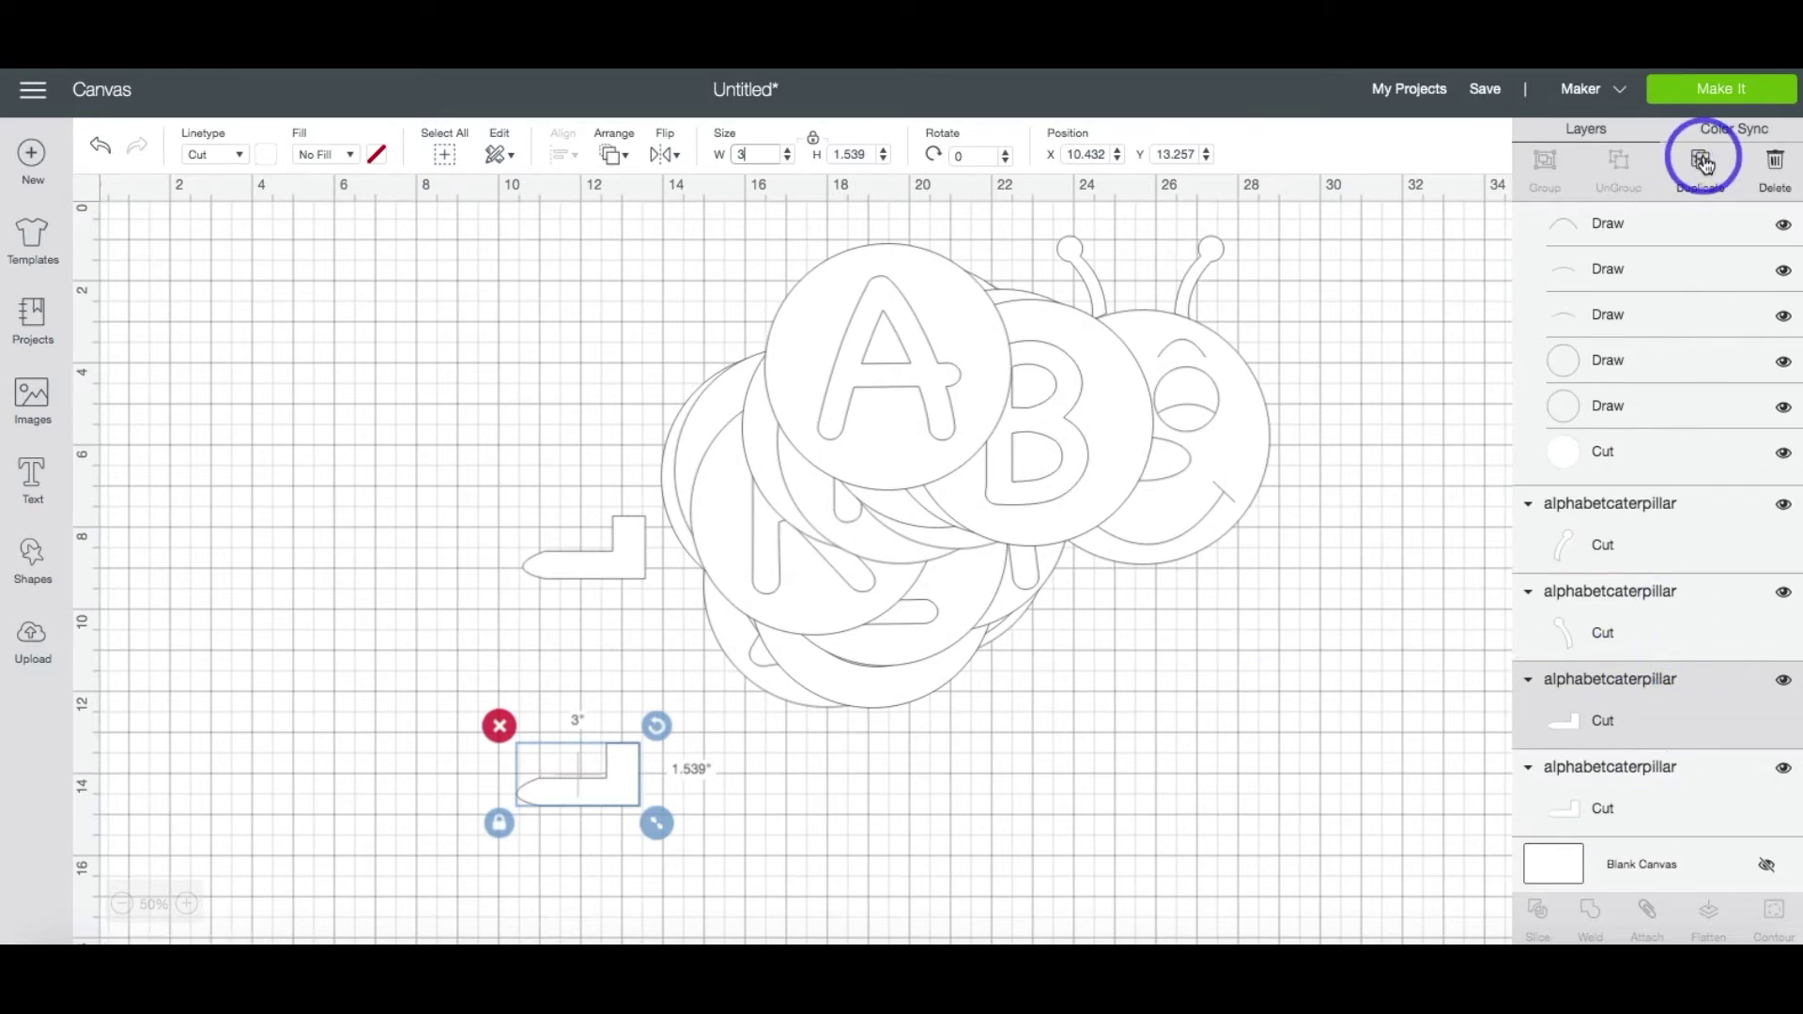
left_click(1702, 162)
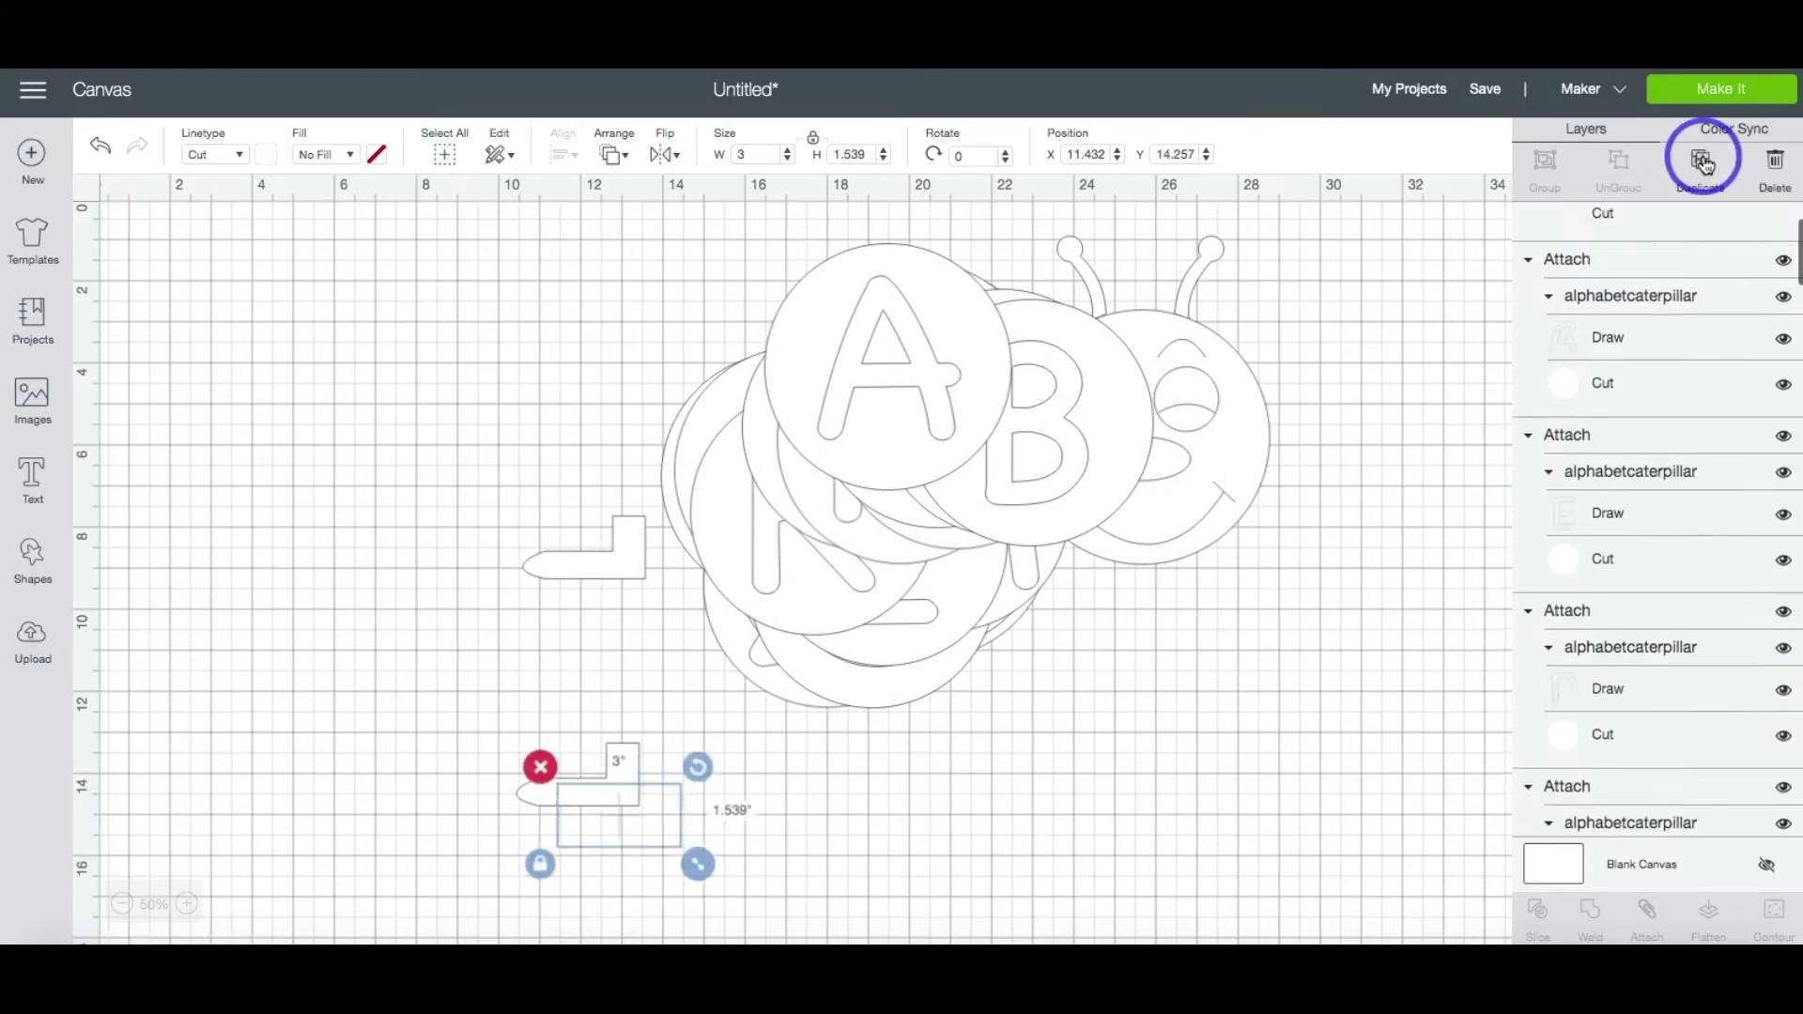
left_click(1703, 162)
left_click(1703, 162)
left_click(1703, 162)
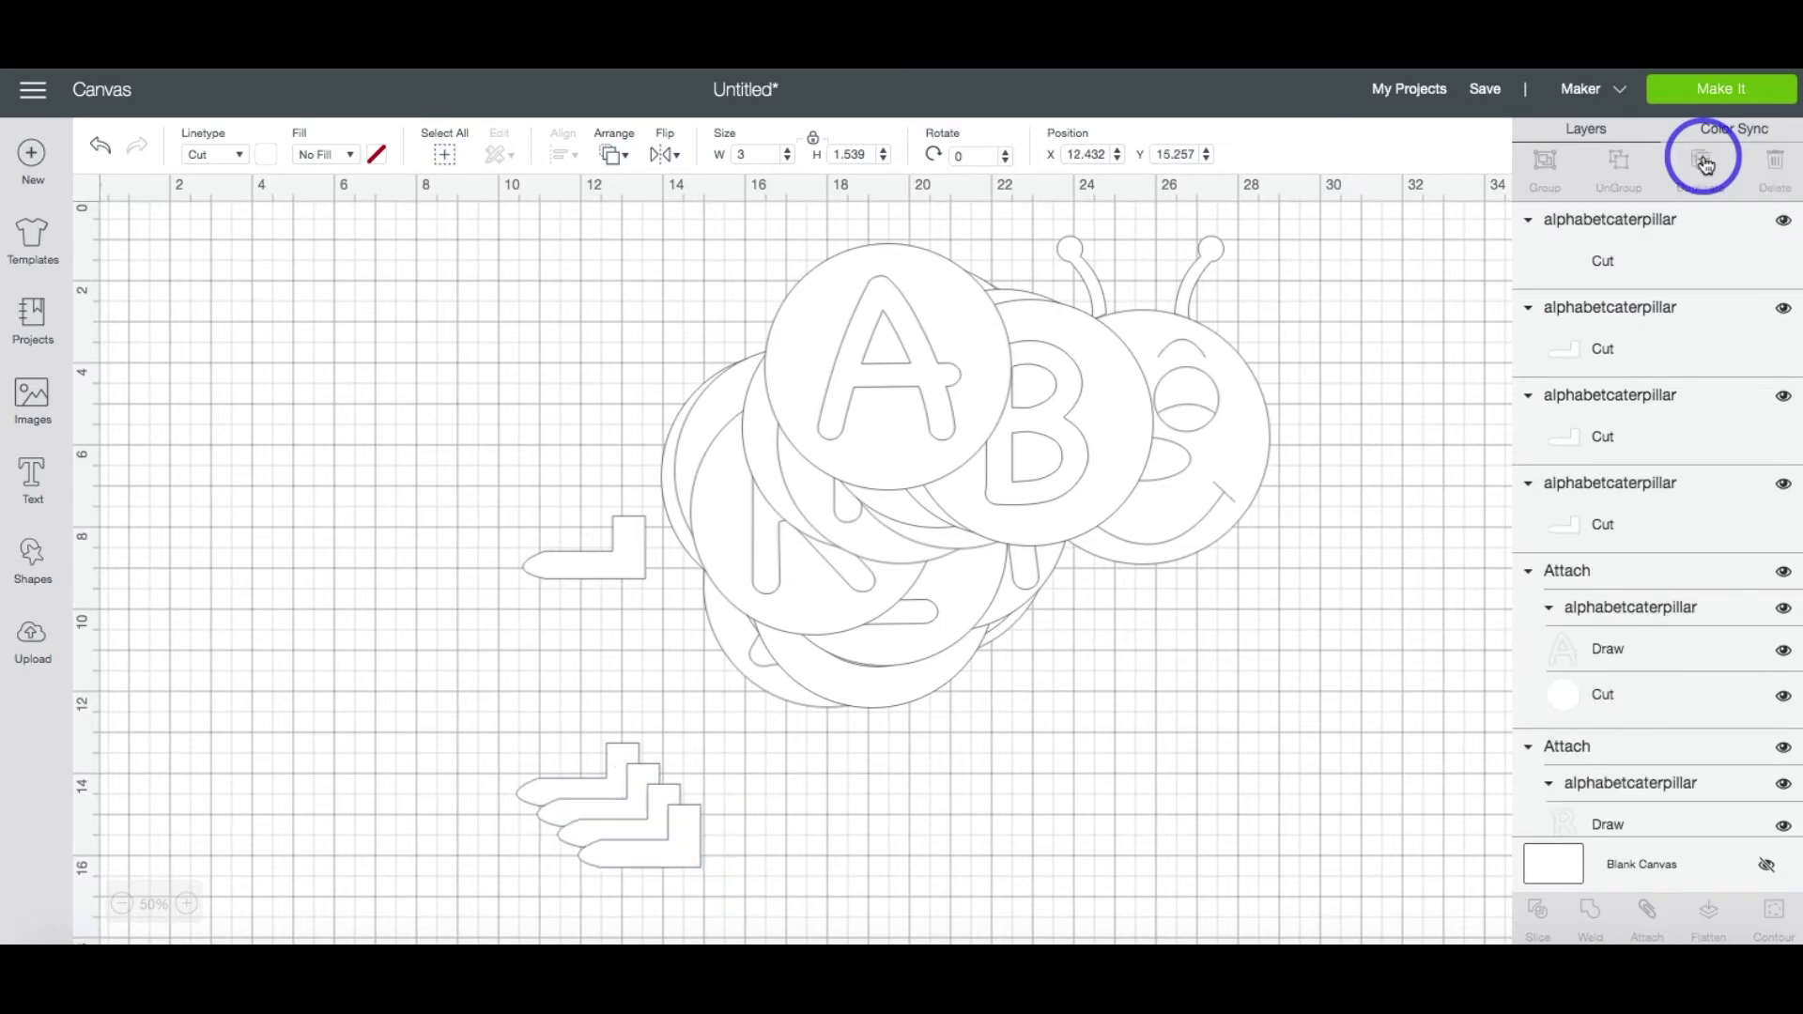
left_click(1702, 161)
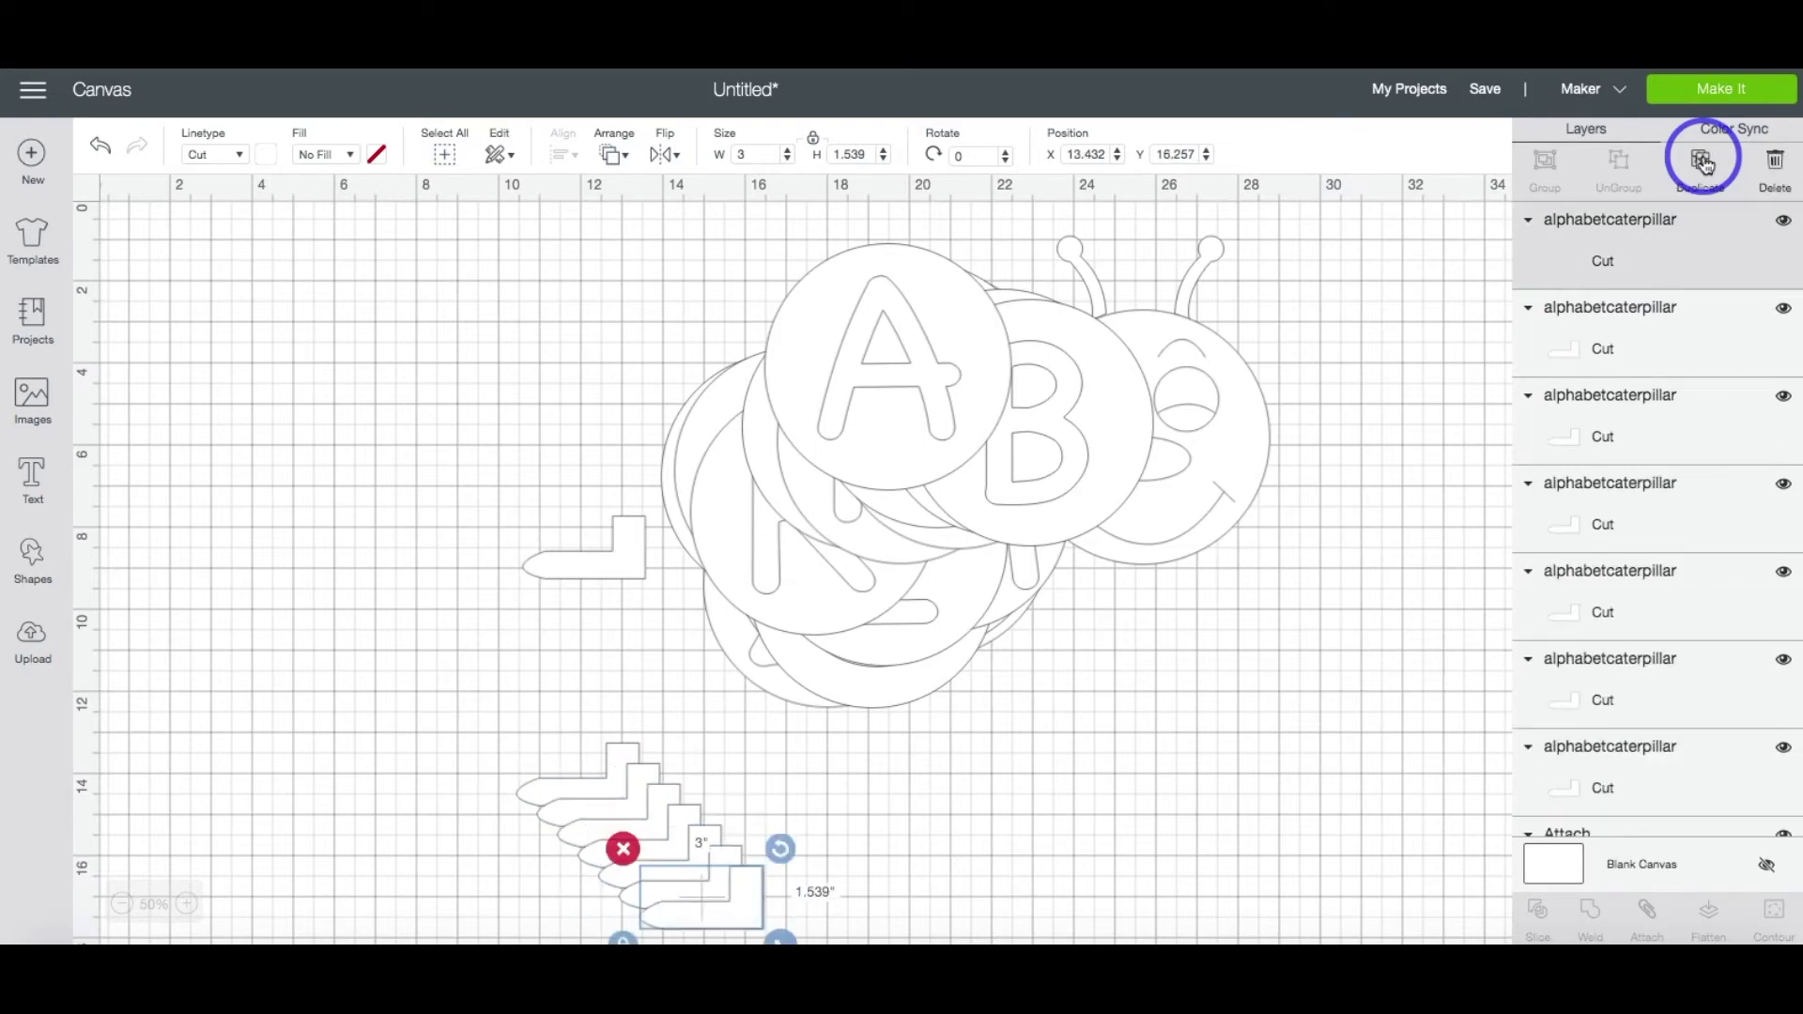
left_click(1702, 162)
left_click(1702, 162)
left_click(1703, 162)
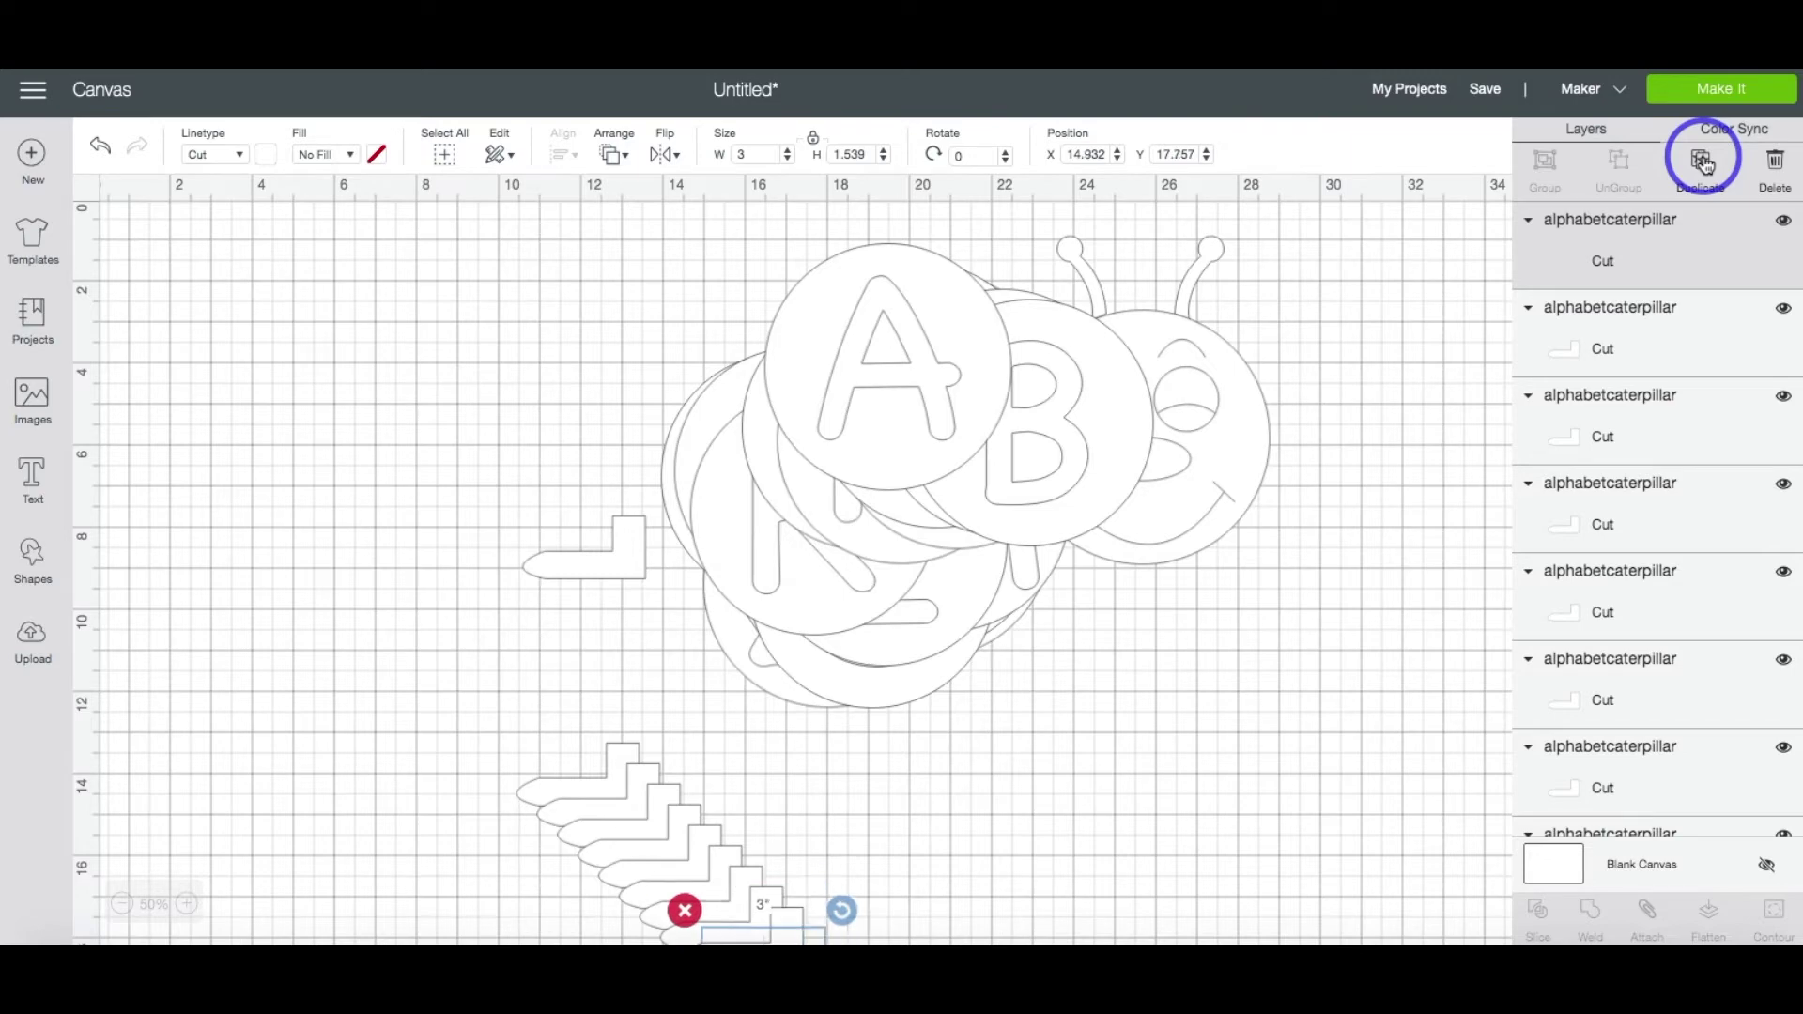
left_click(1703, 161)
left_click(1703, 161)
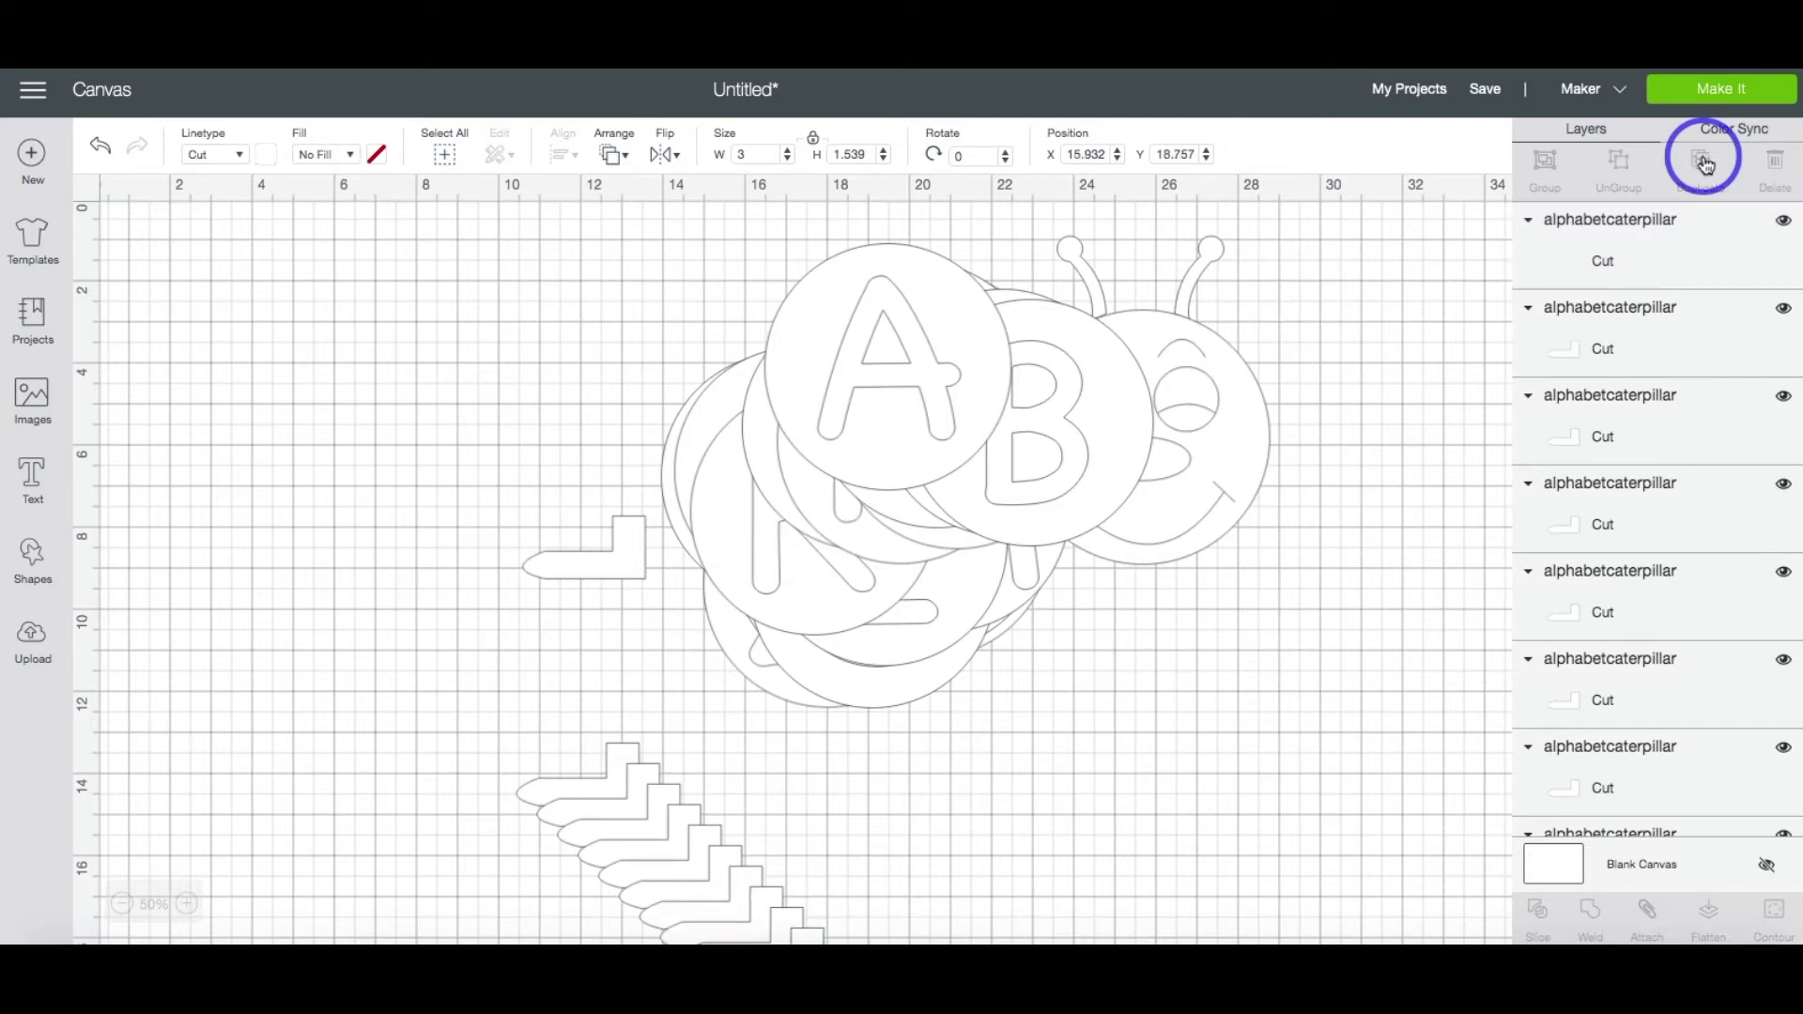
left_click(1702, 162)
left_click(1702, 162)
scroll(1440, 424, "down", 3)
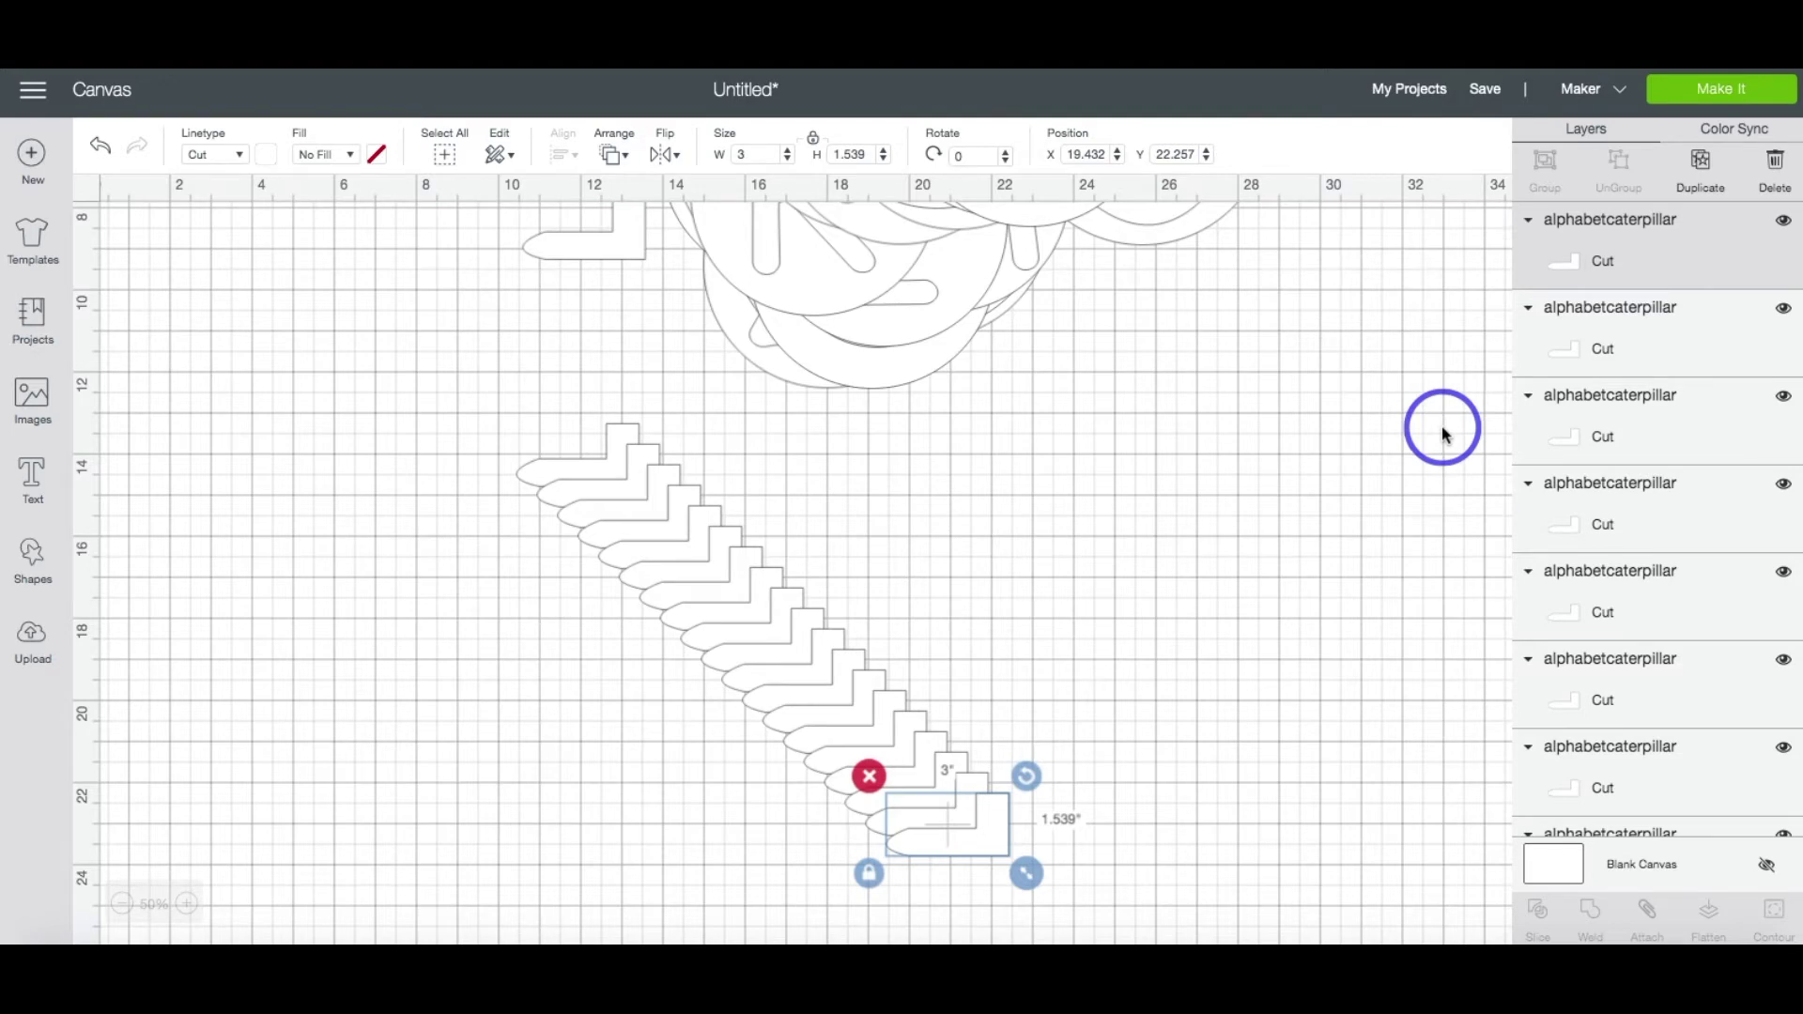
- Send the design to Make It, then preview mat 2 with the O circle and mat 3 with the N circle
scroll(1443, 432, "down", 1)
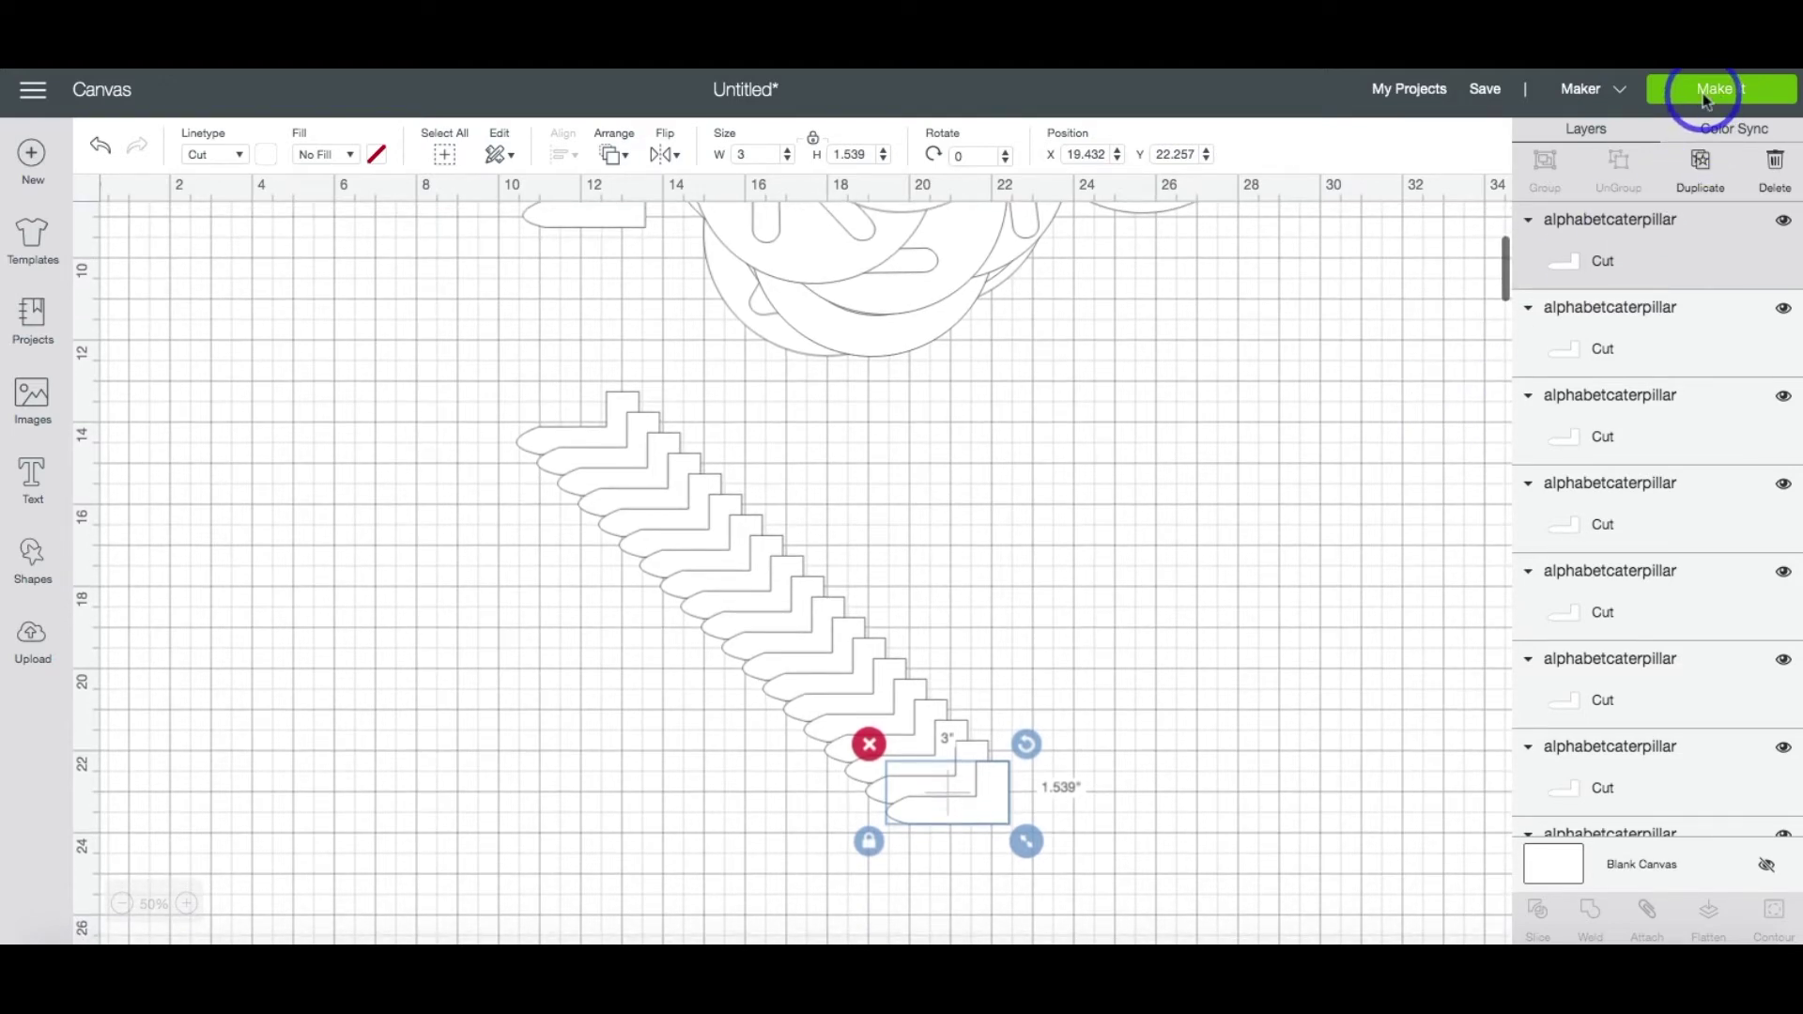
left_click(1707, 99)
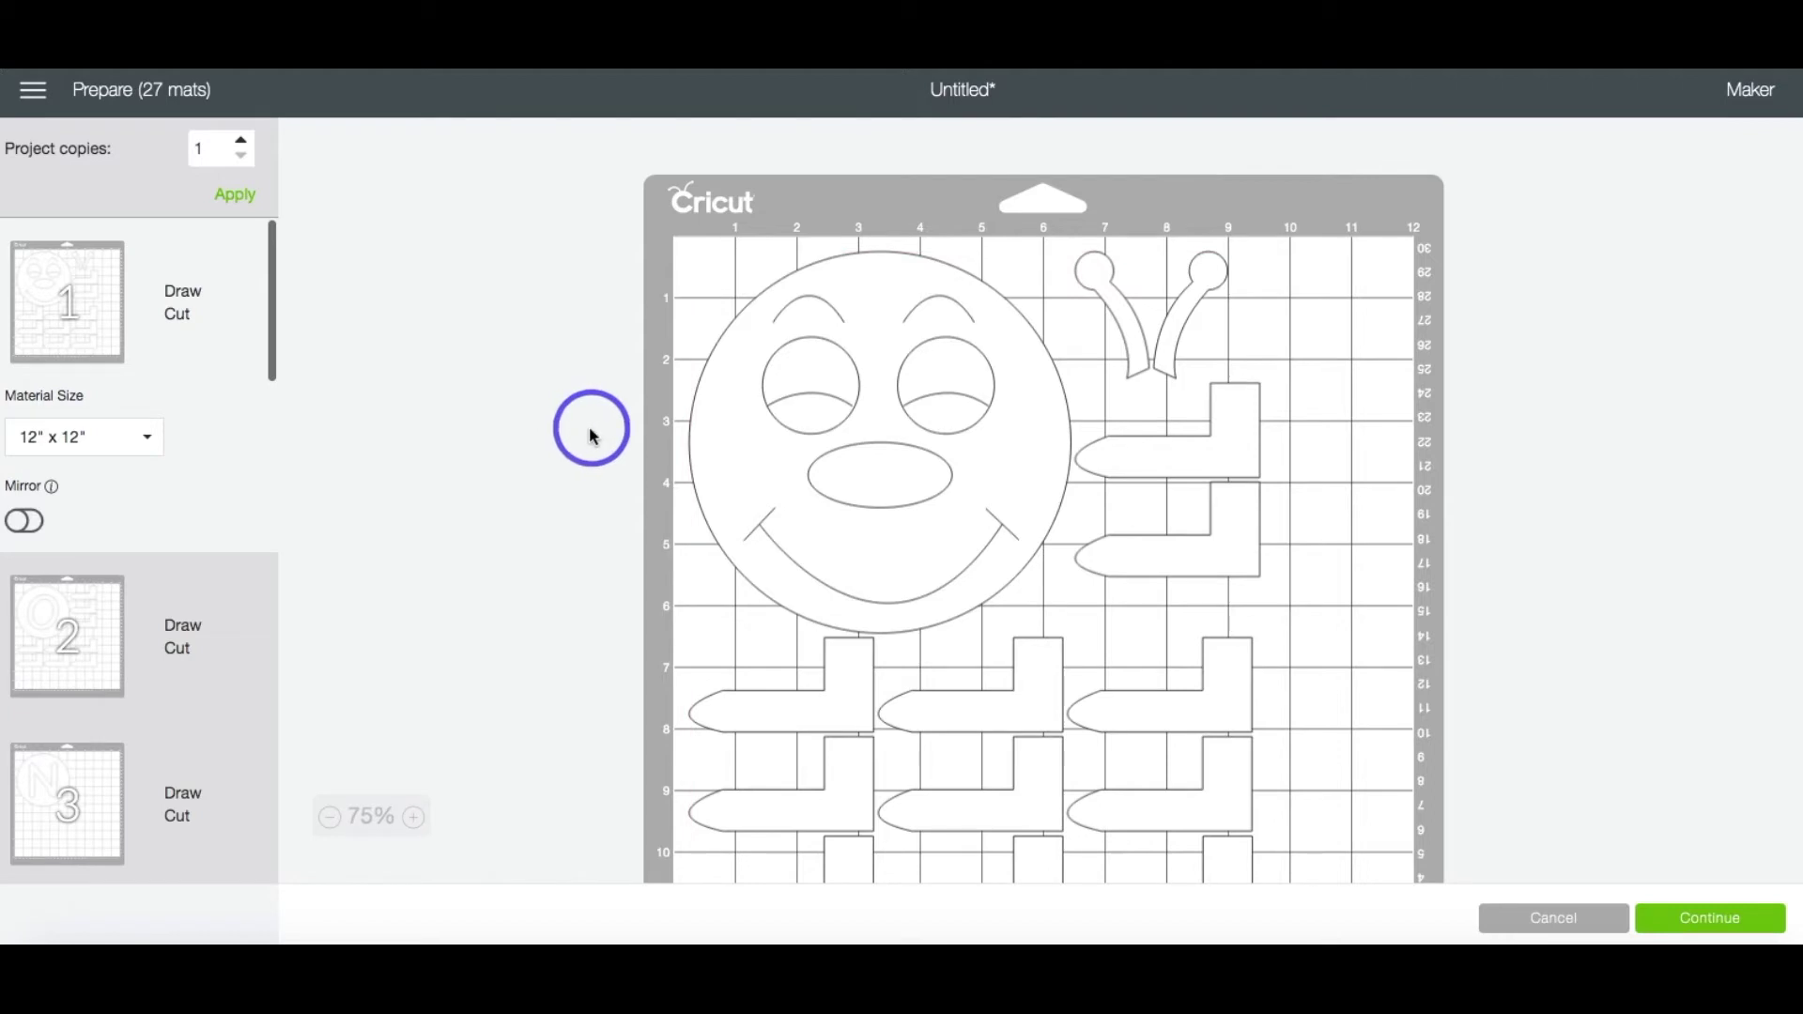
left_click(110, 611)
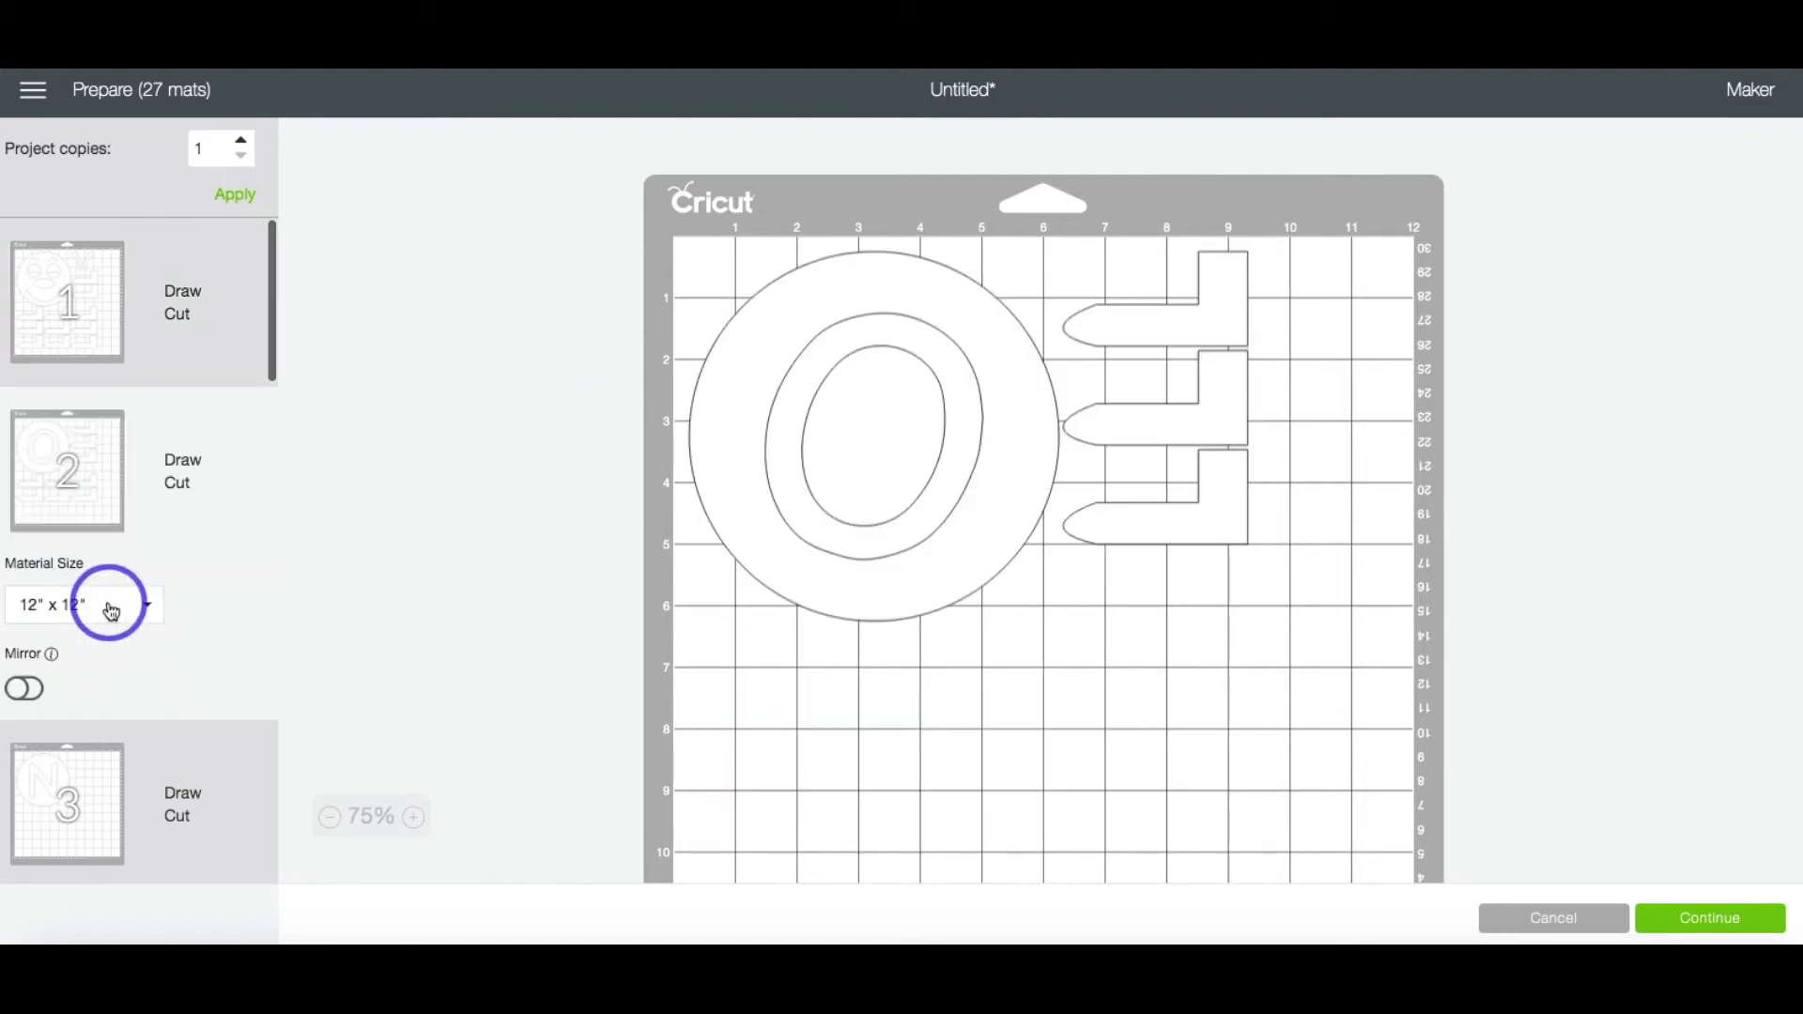
left_click(88, 785)
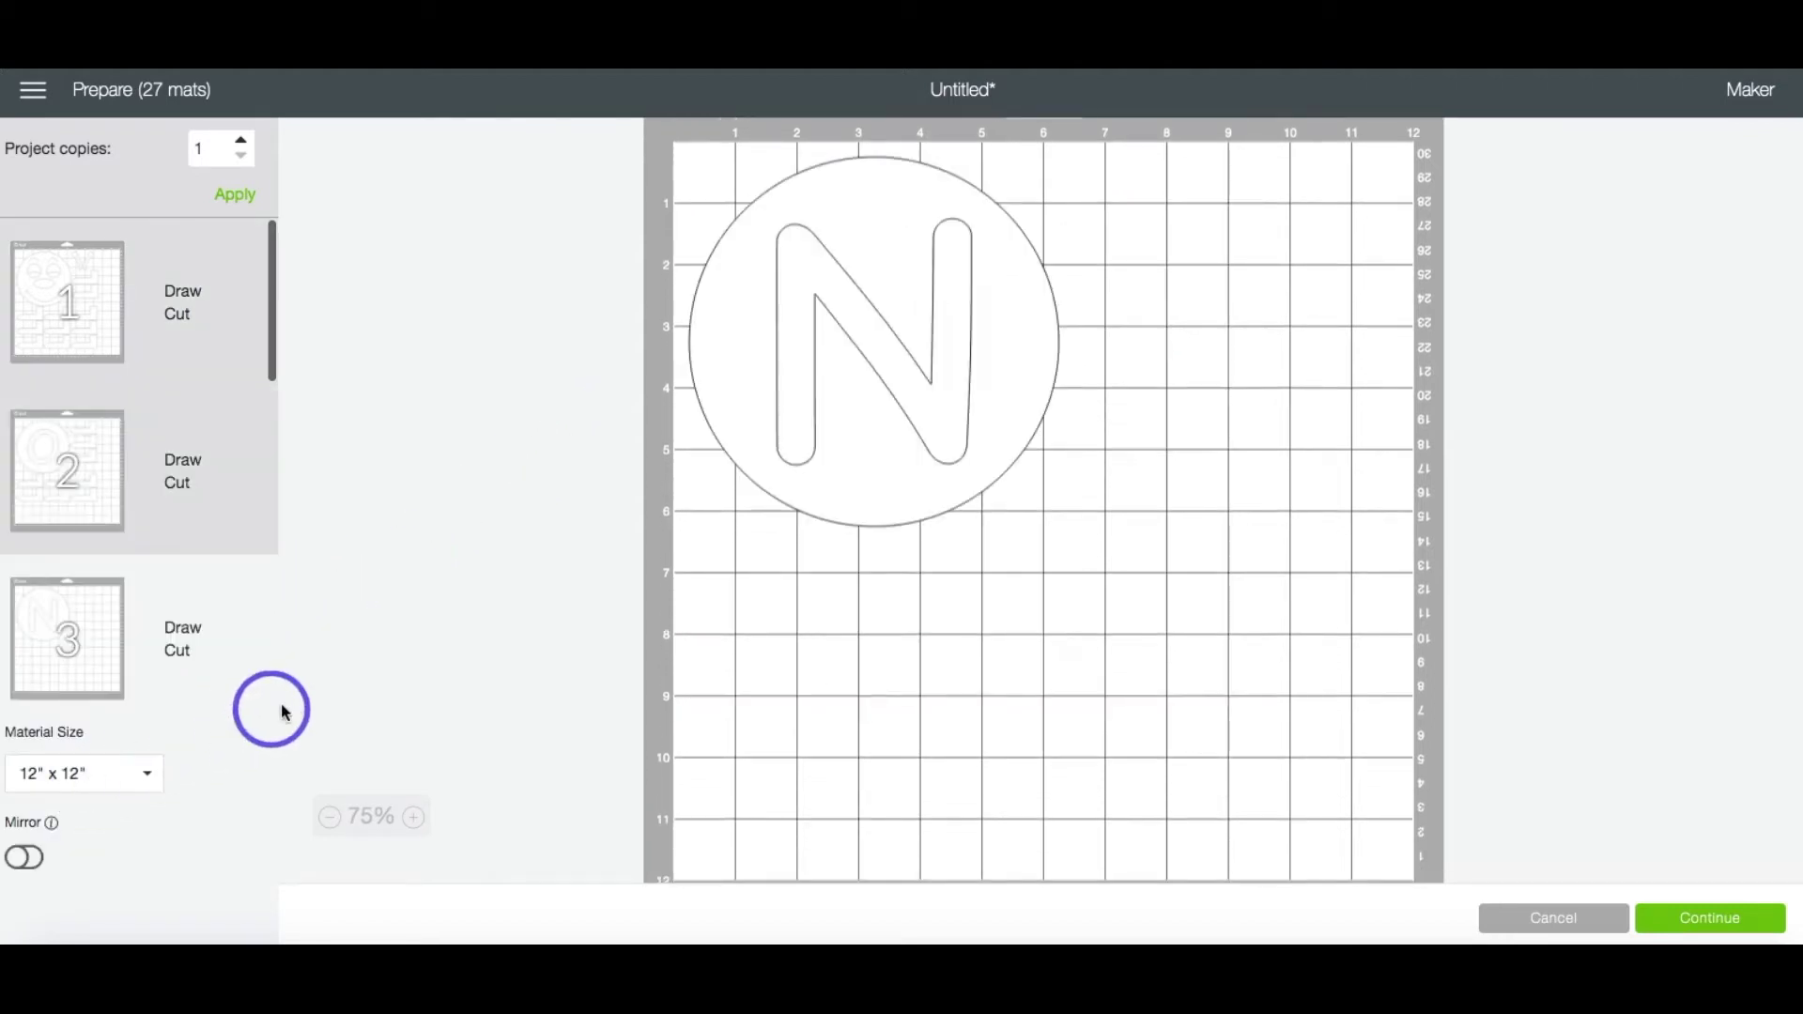
left_click(72, 449)
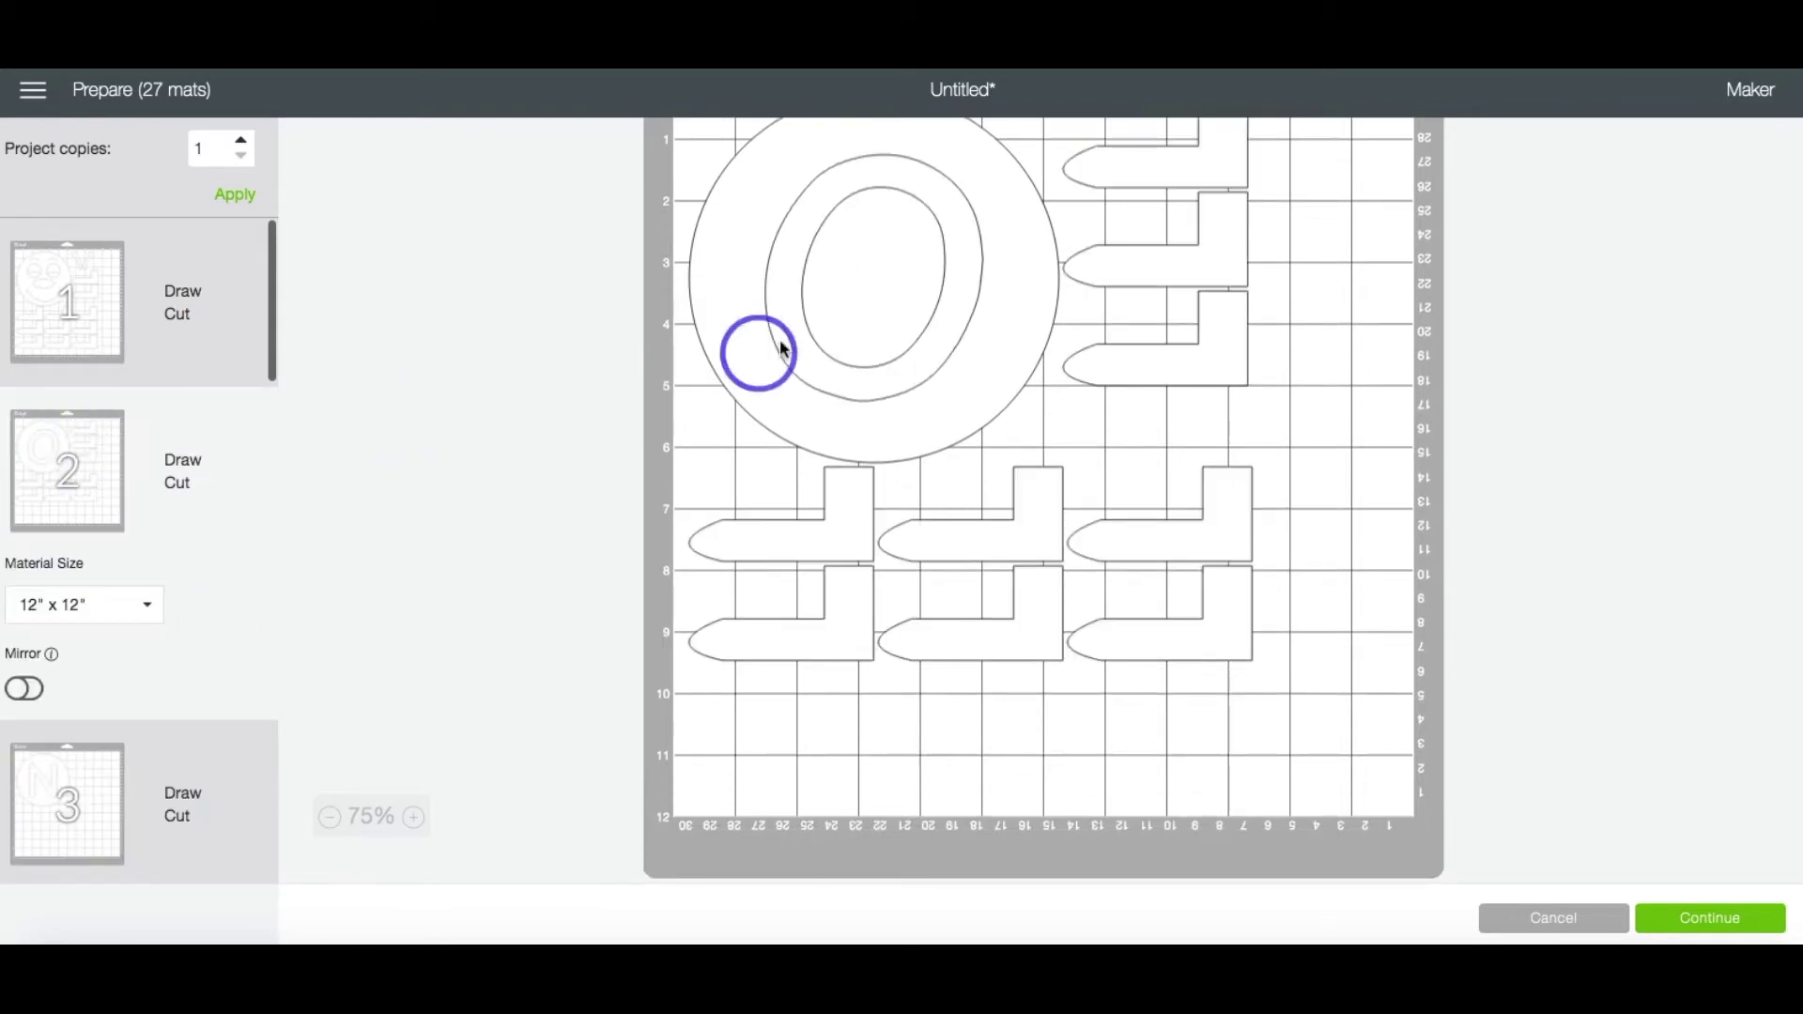
scroll(813, 320, "up", 3)
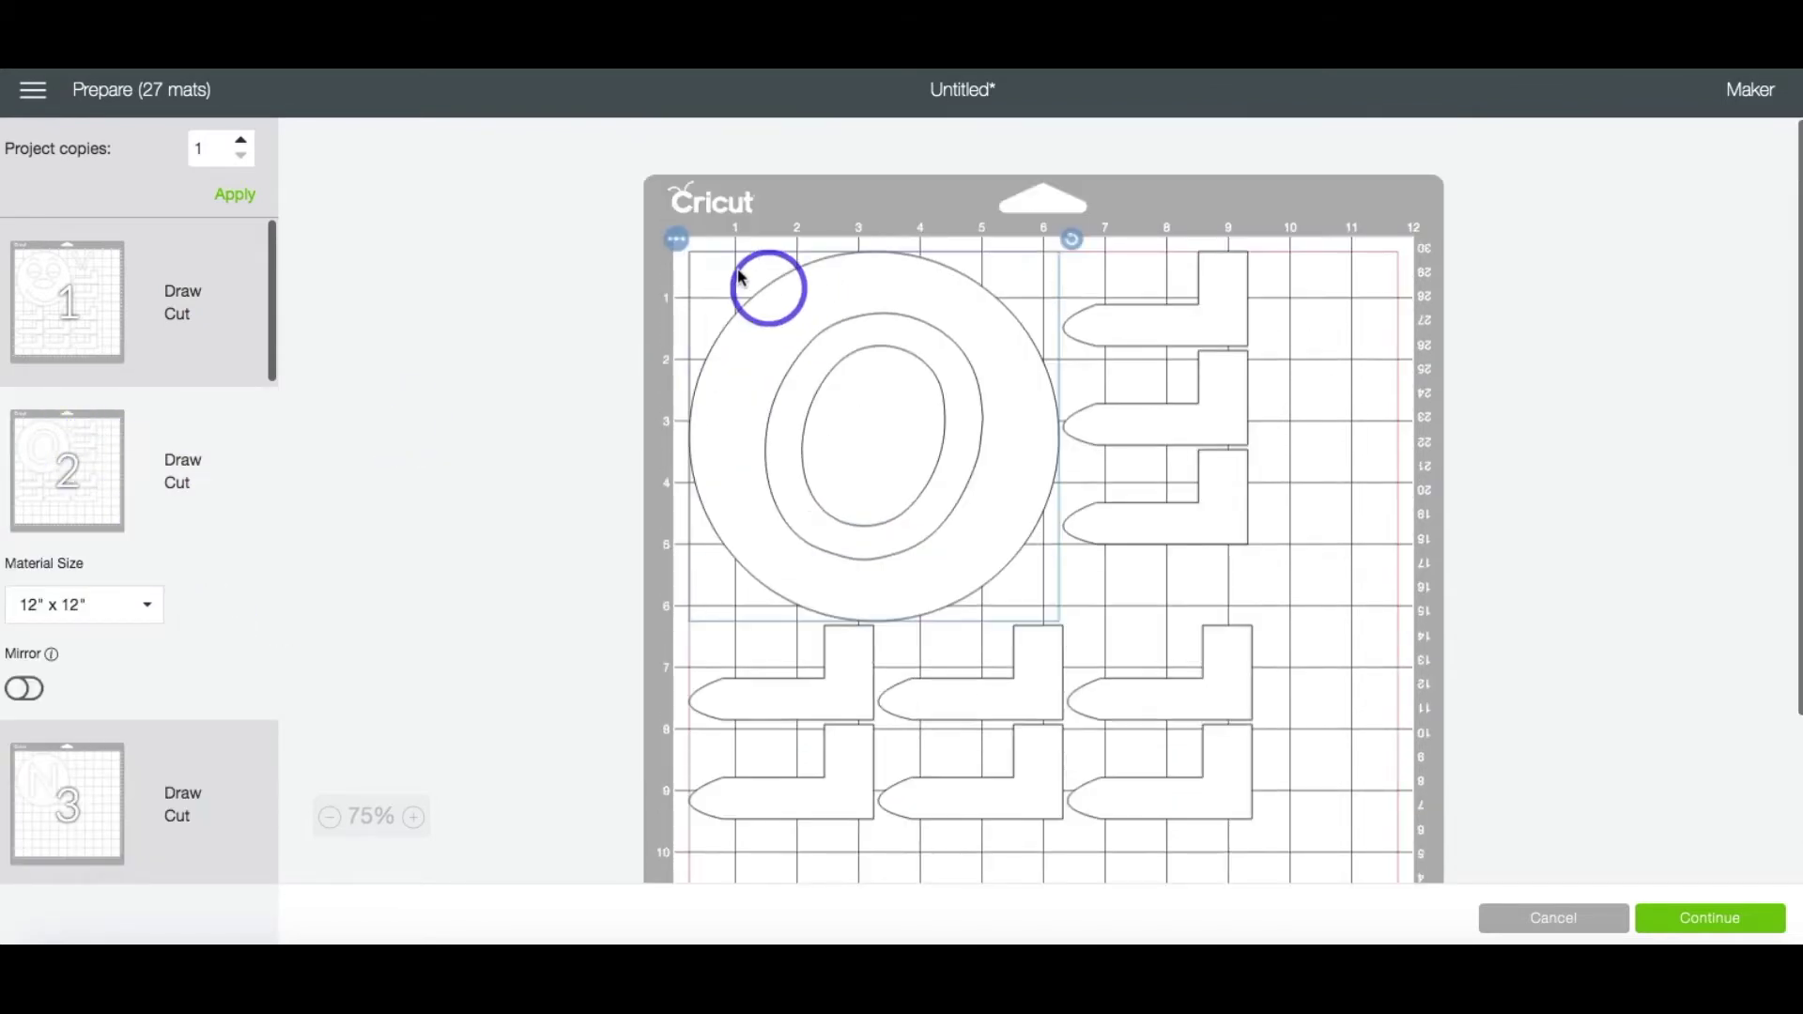
- Move the O circle onto the N mat and separate the two circles on it
left_click(676, 239)
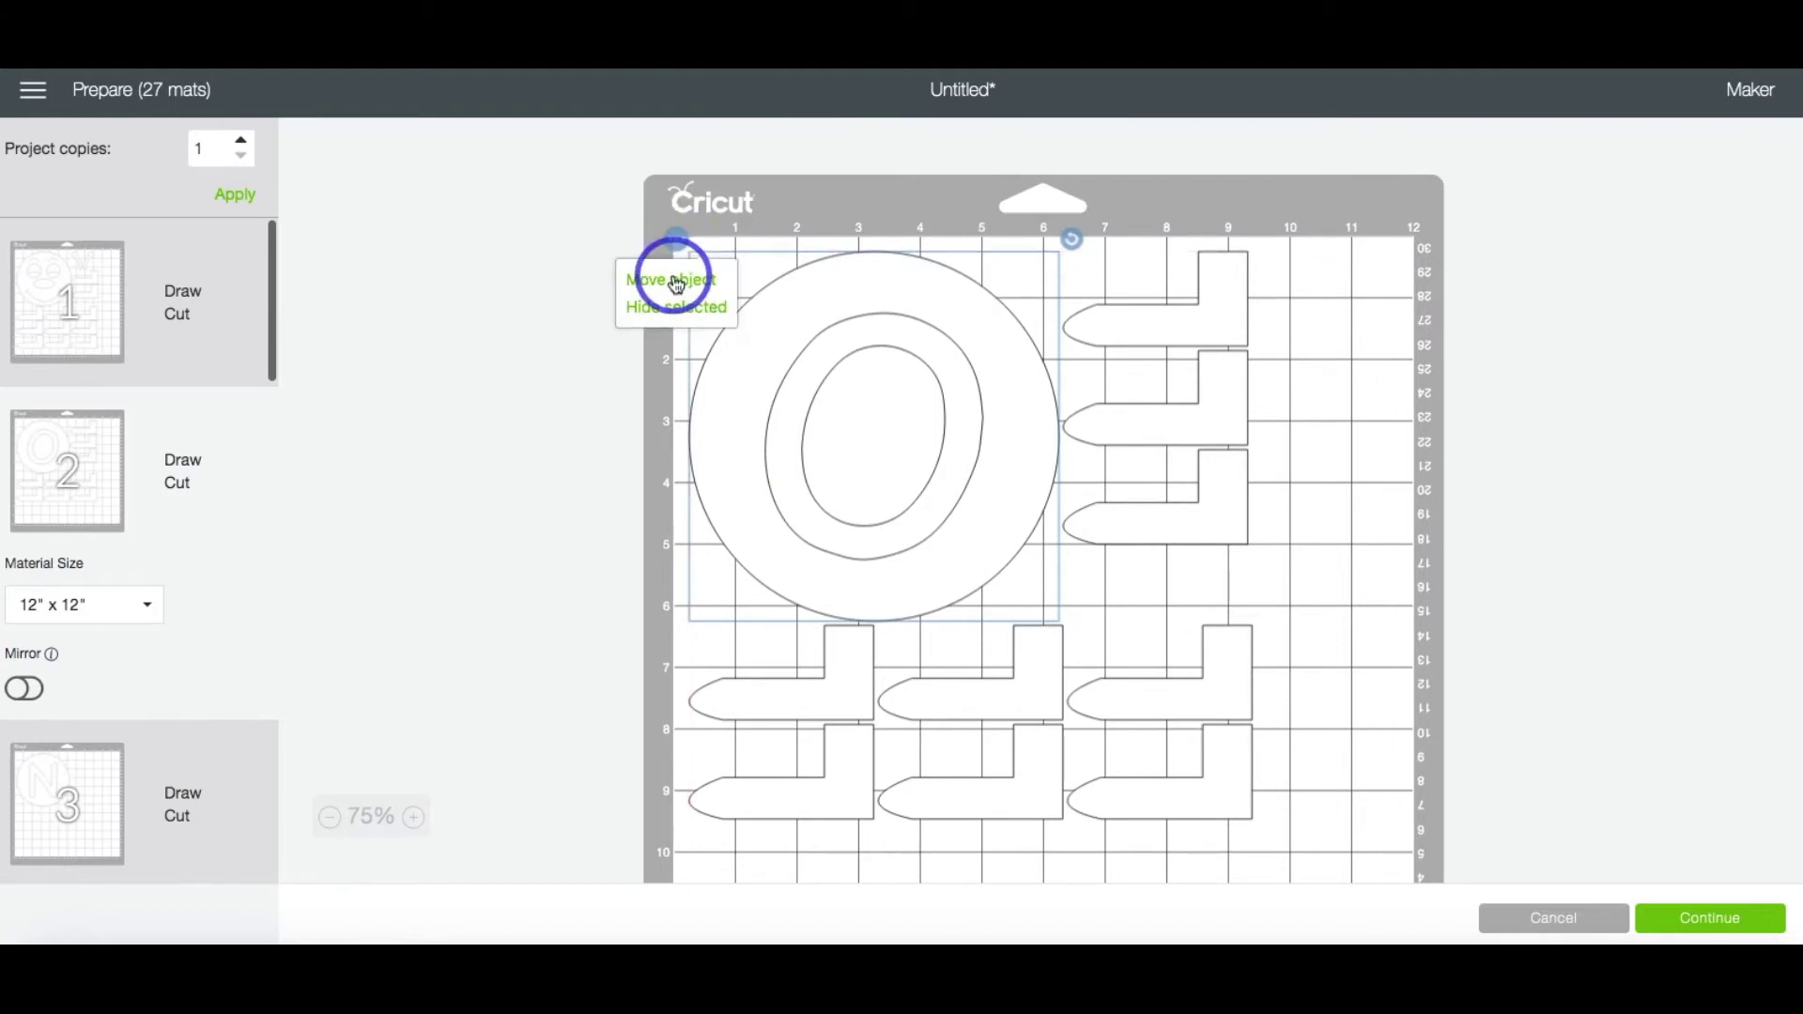
left_click(676, 282)
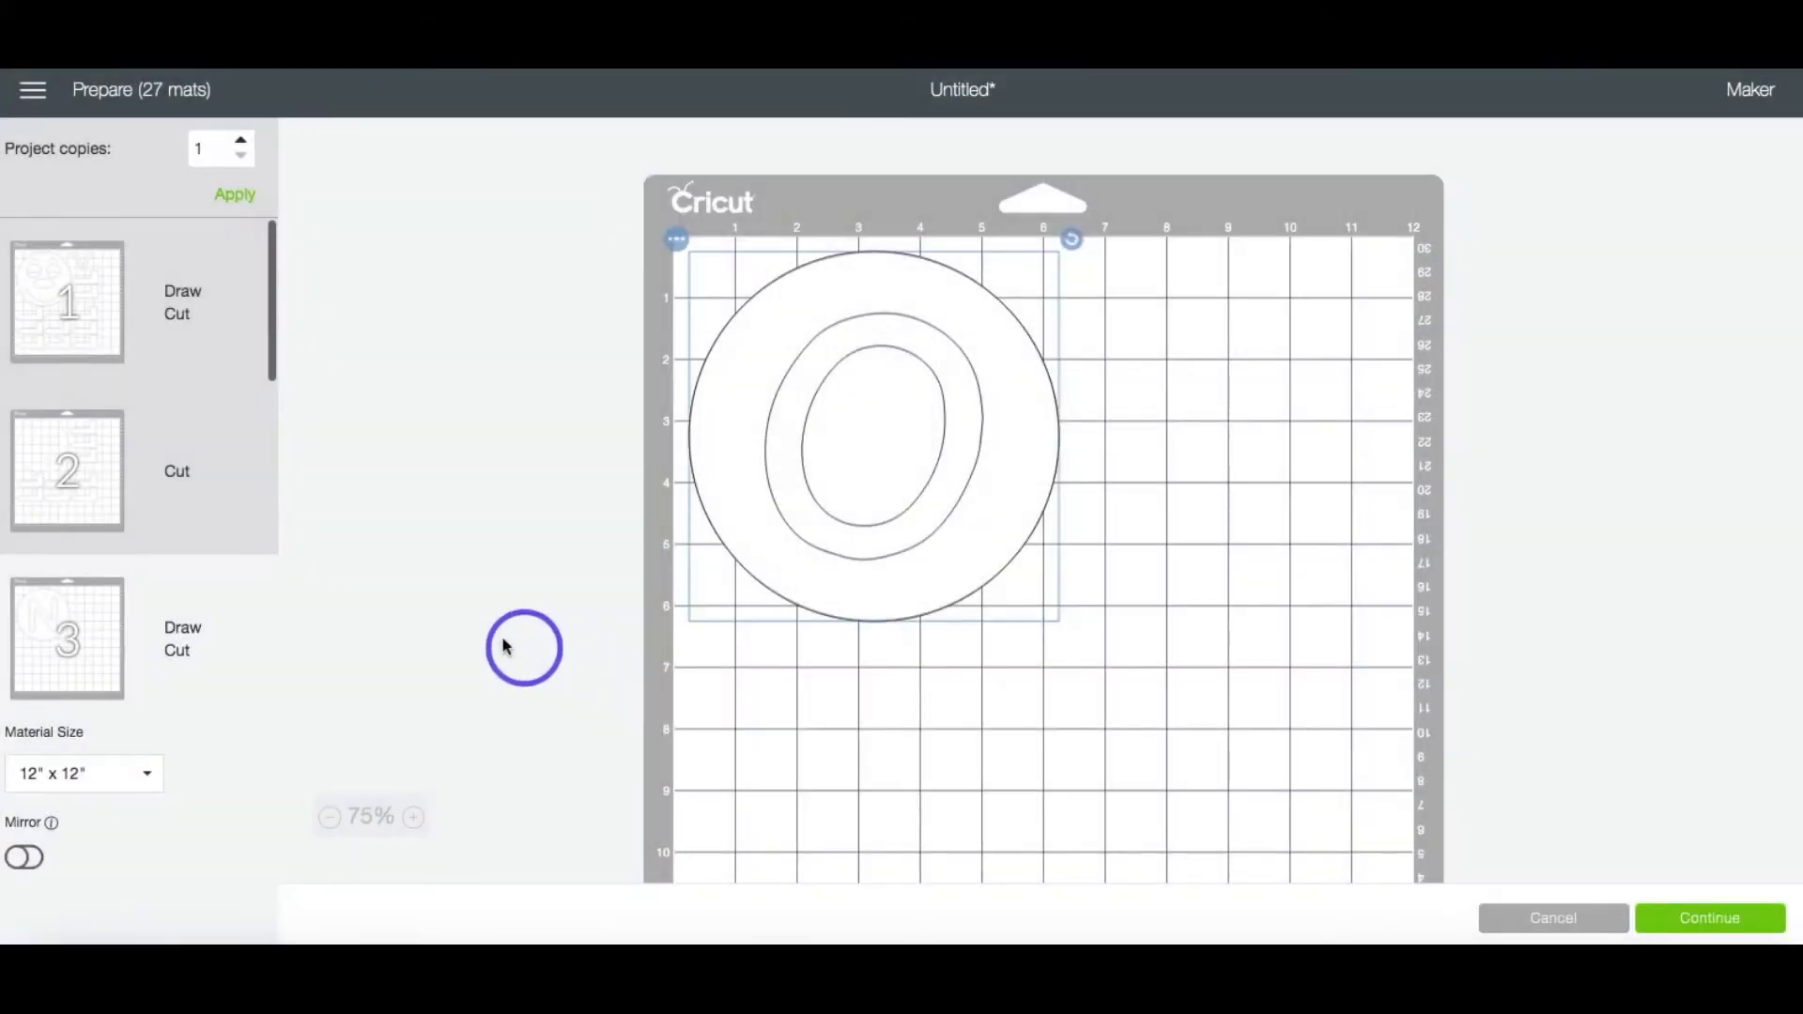
left_click_drag(848, 329, 1335, 718)
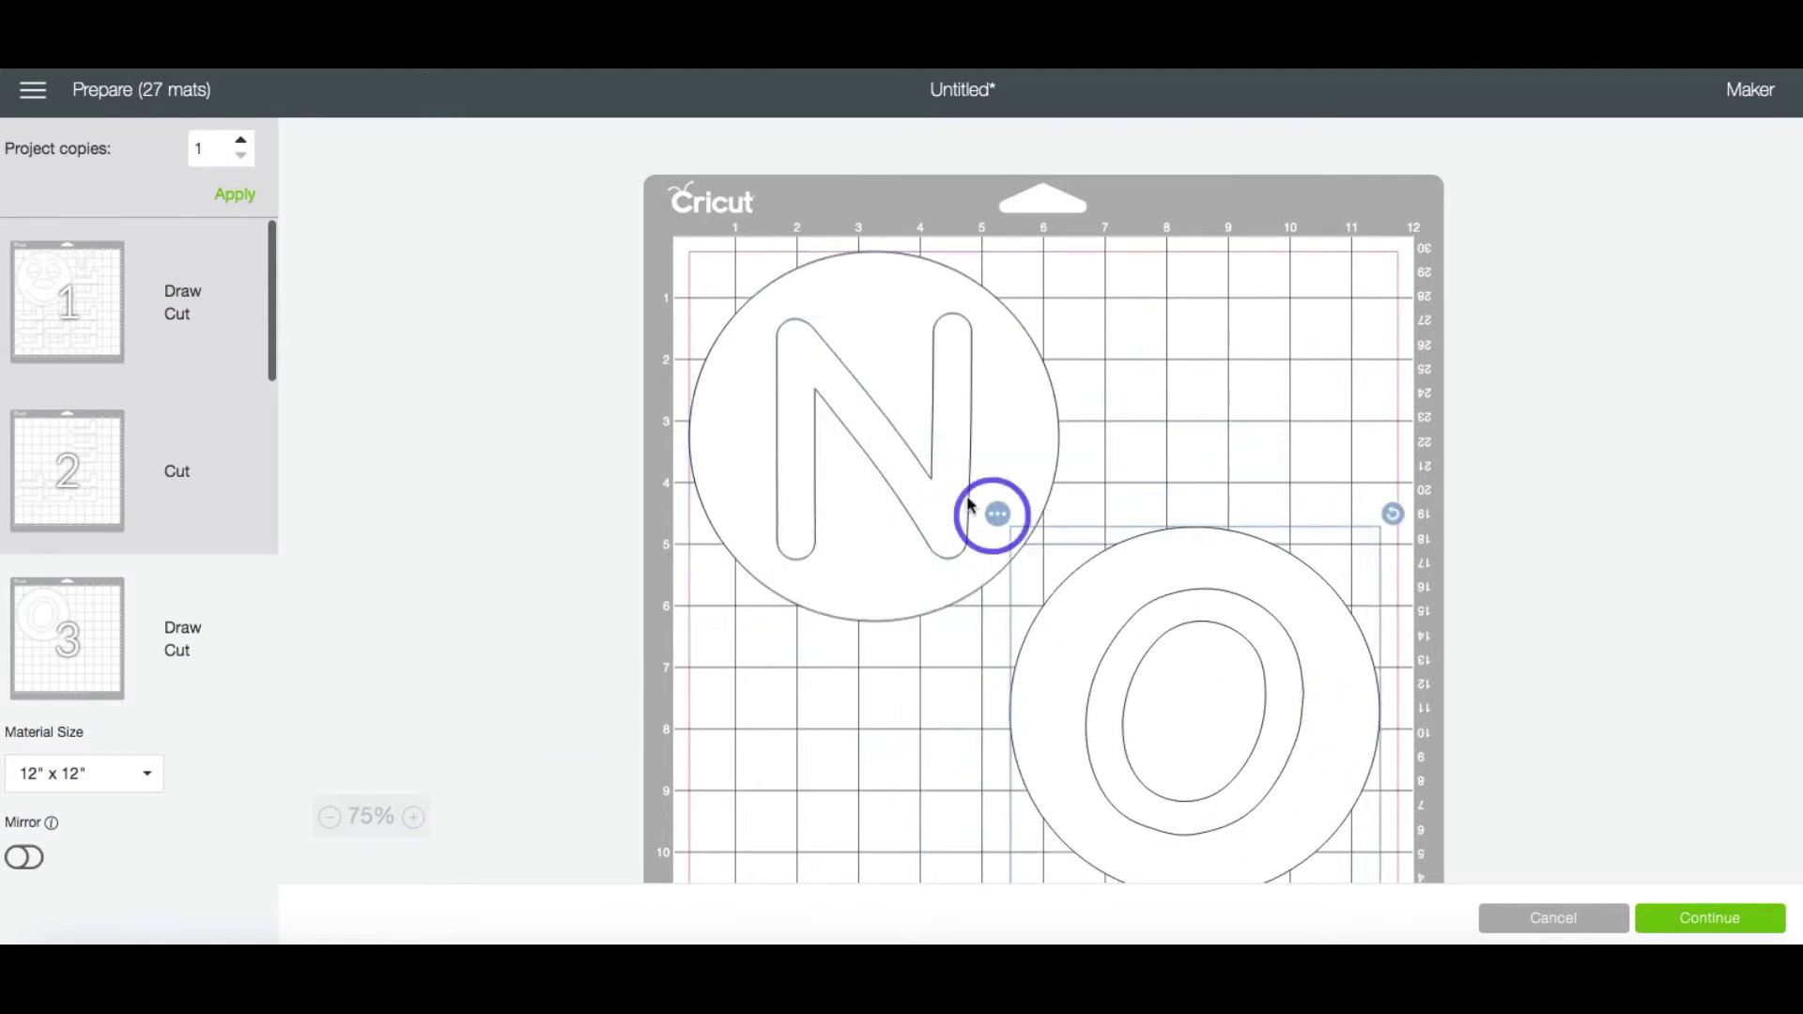
left_click_drag(865, 423, 871, 428)
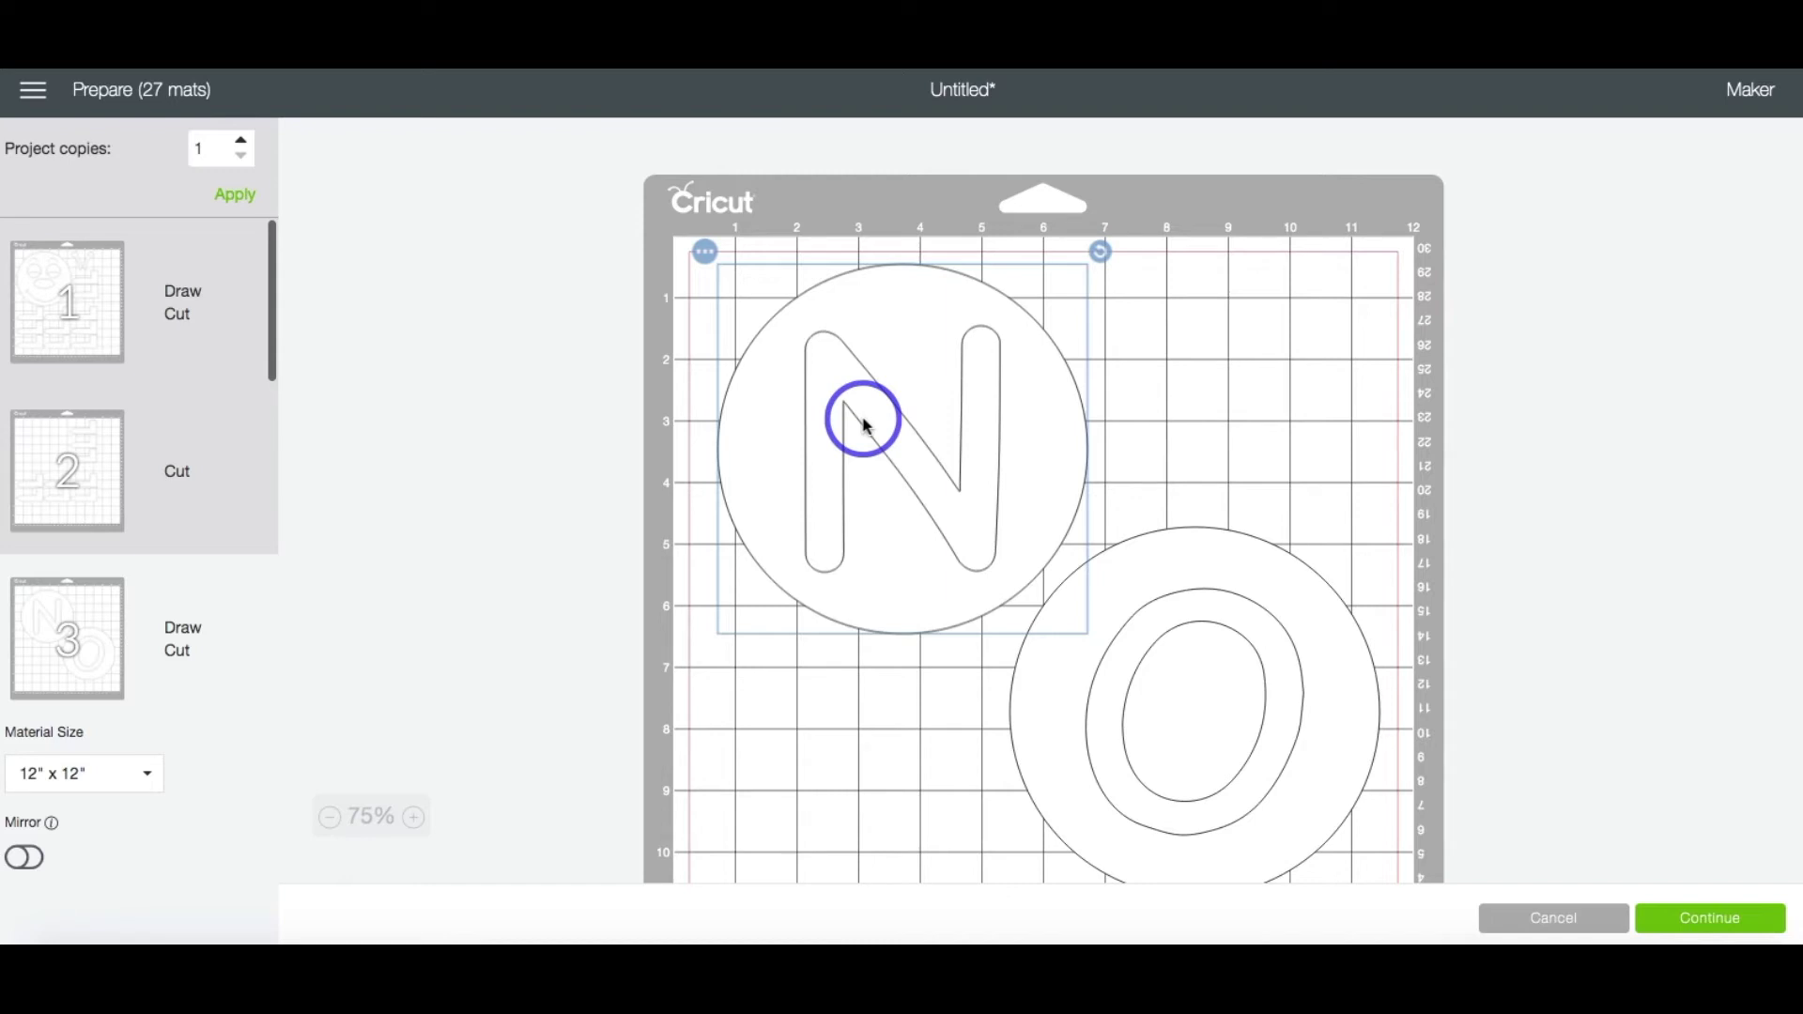
- Move more letter circles onto shared mats, ending with U joining the T mat
left_click(676, 229)
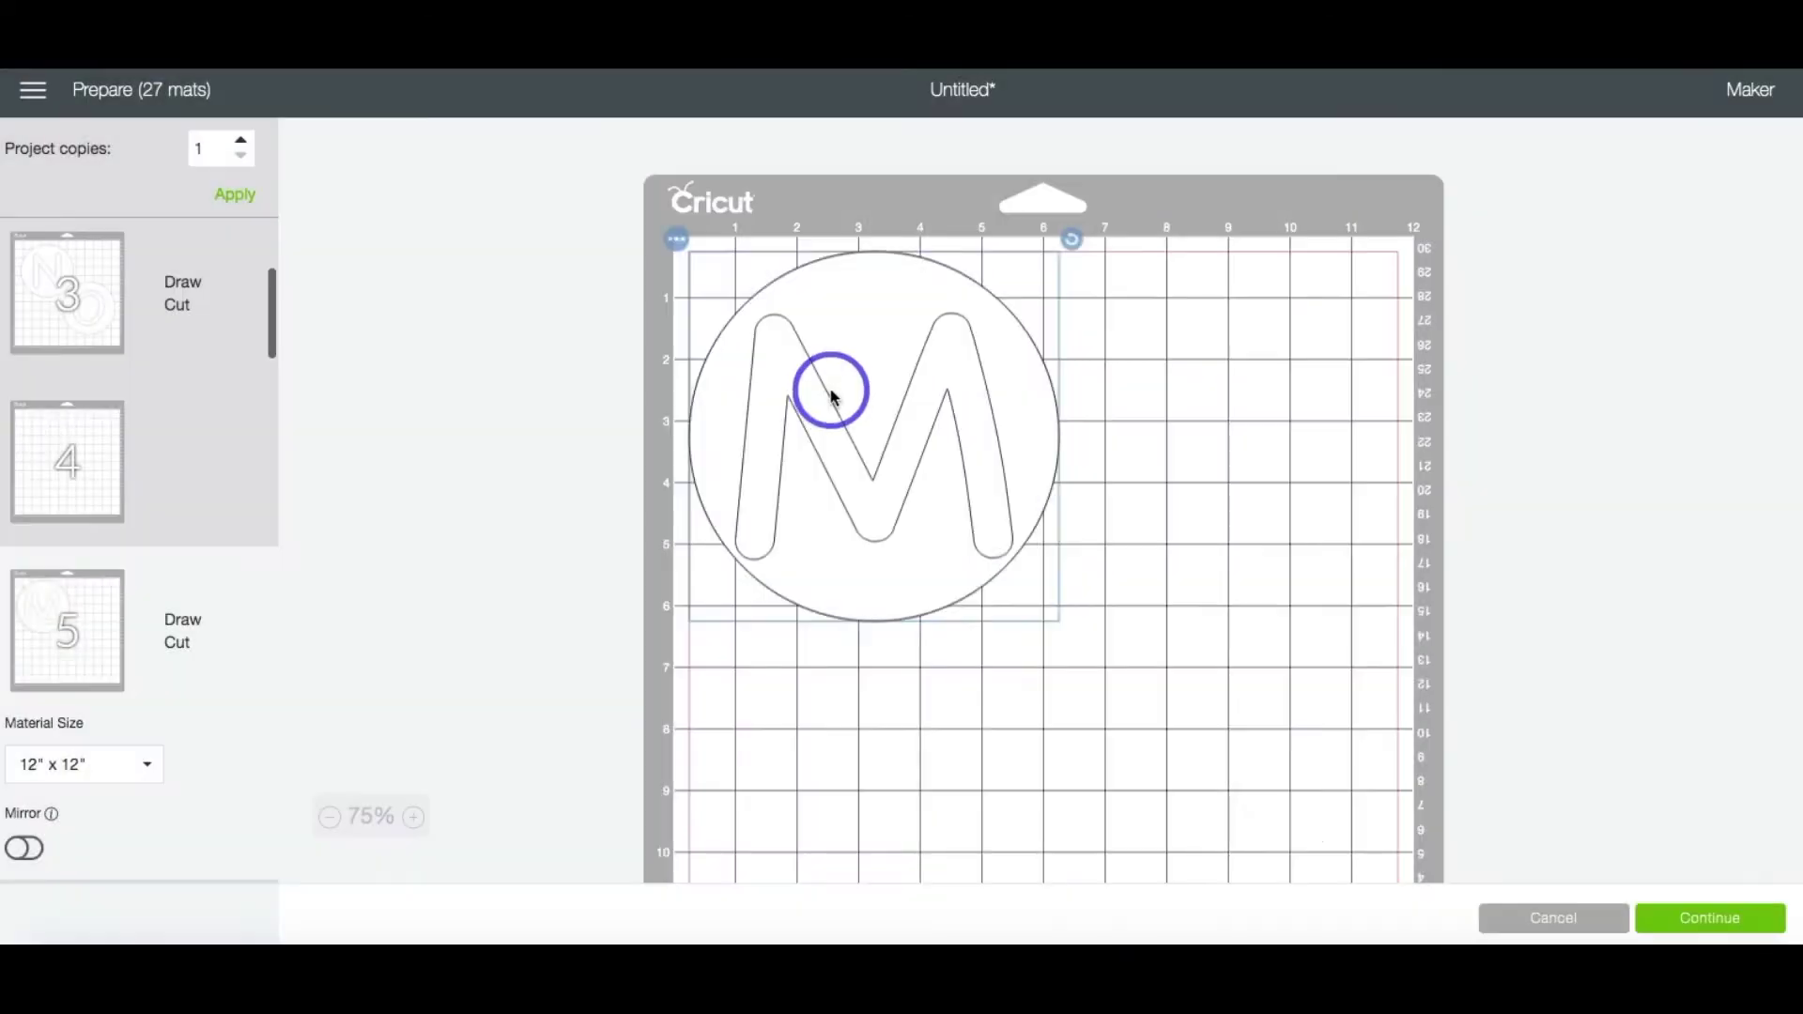
left_click(829, 386)
left_click(724, 403)
left_click(1002, 672)
left_click(1191, 692)
left_click(676, 234)
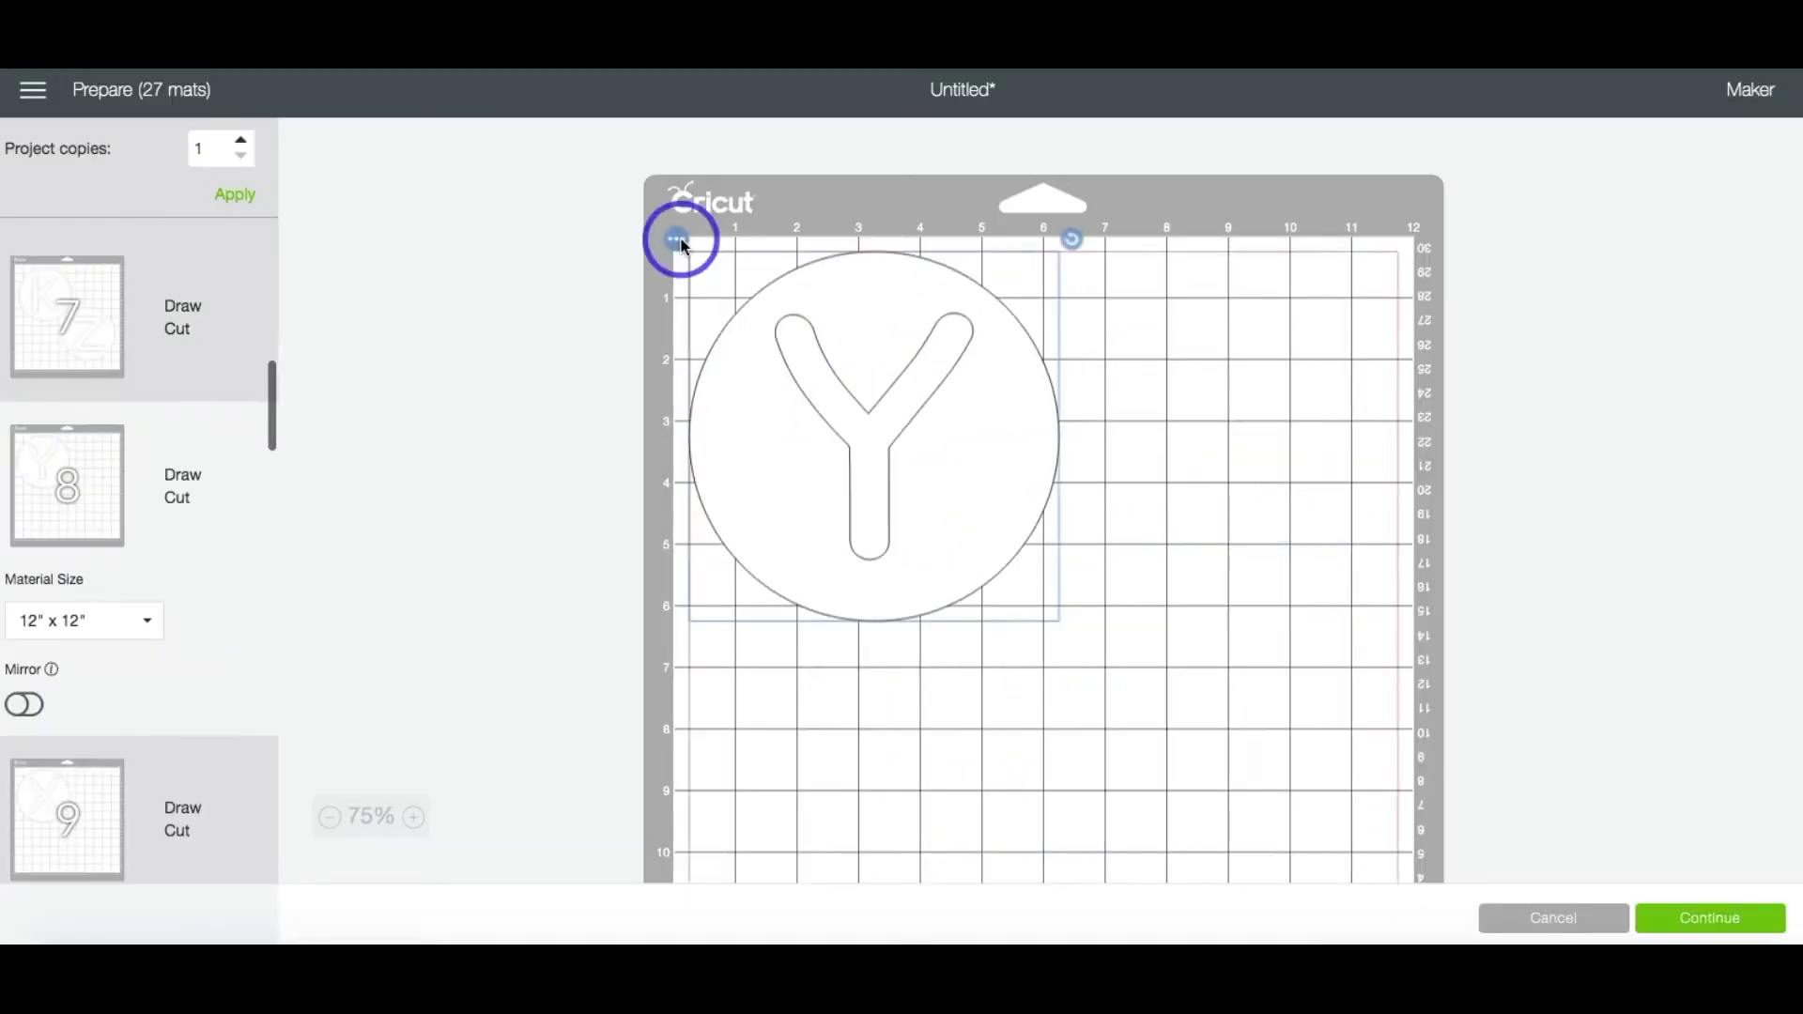
left_click(736, 503)
left_click(1333, 877)
left_click(907, 409)
left_click(676, 233)
left_click(789, 347)
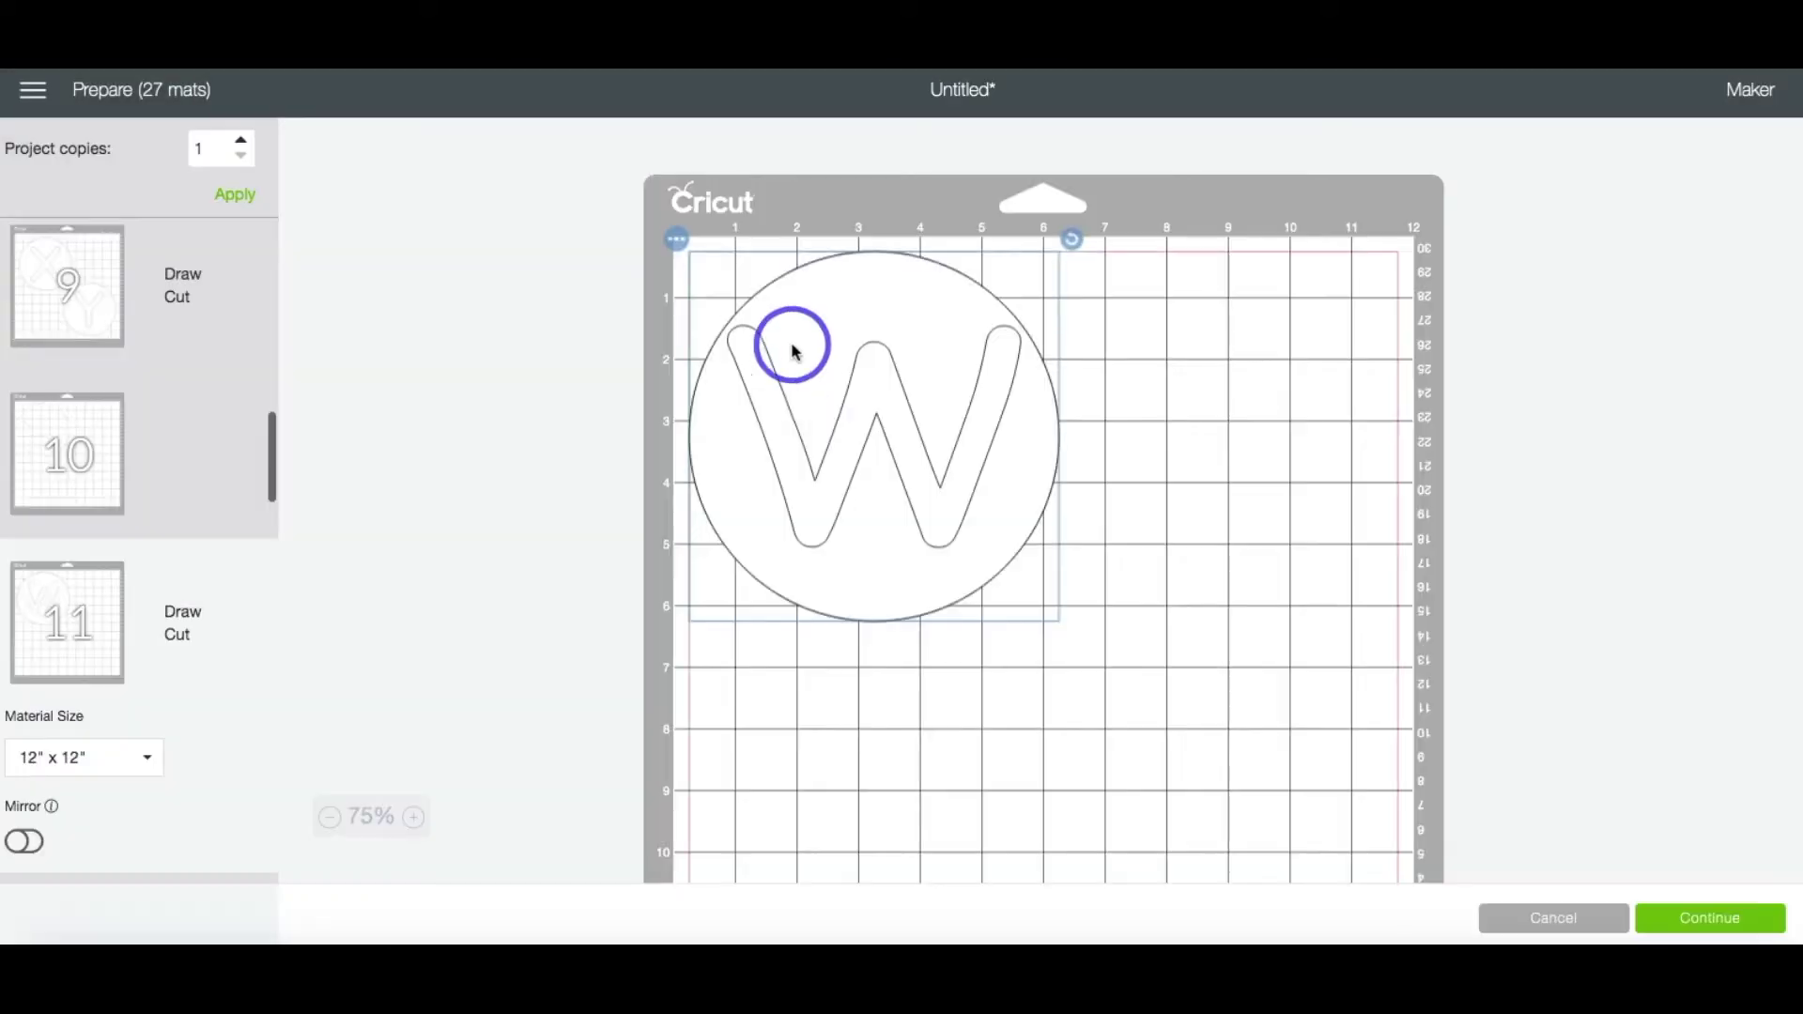
left_click(775, 297)
left_click(169, 624)
- Pair up further letter circles two per mat, moving each onto another letter's mat
left_click(676, 234)
left_click(632, 632)
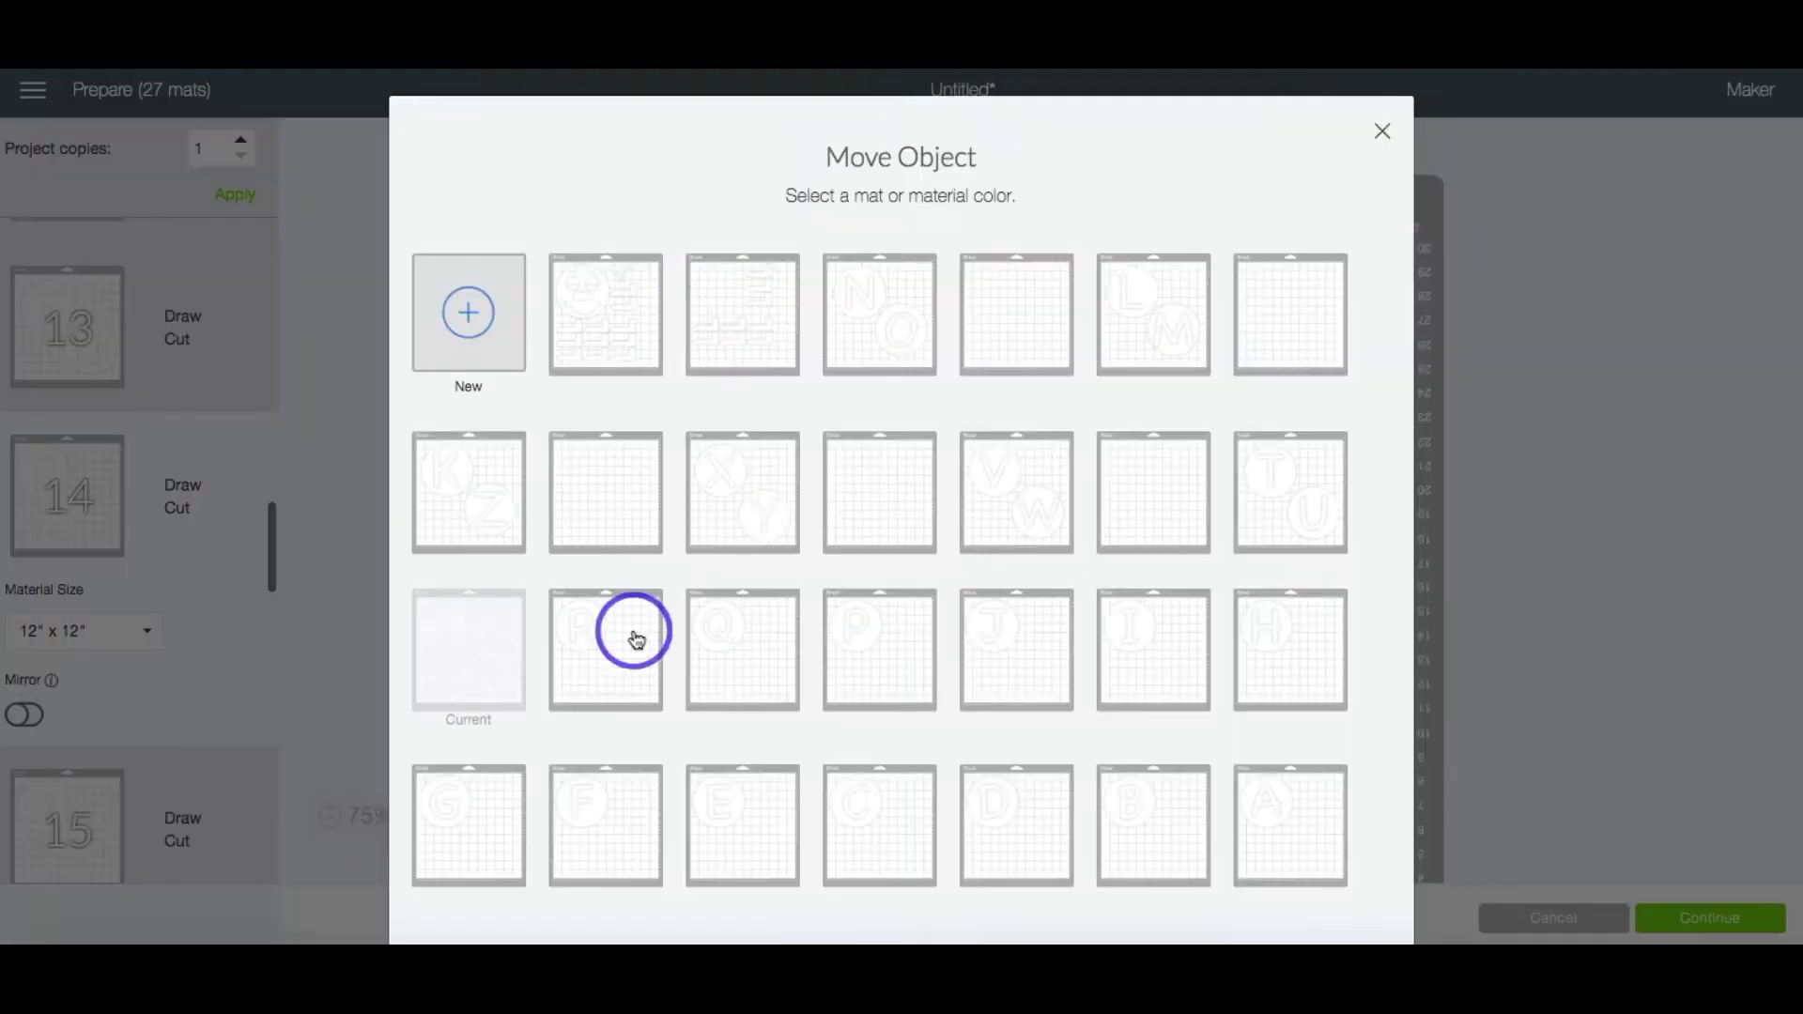
left_click(1155, 673)
left_click(864, 328)
left_click(877, 676)
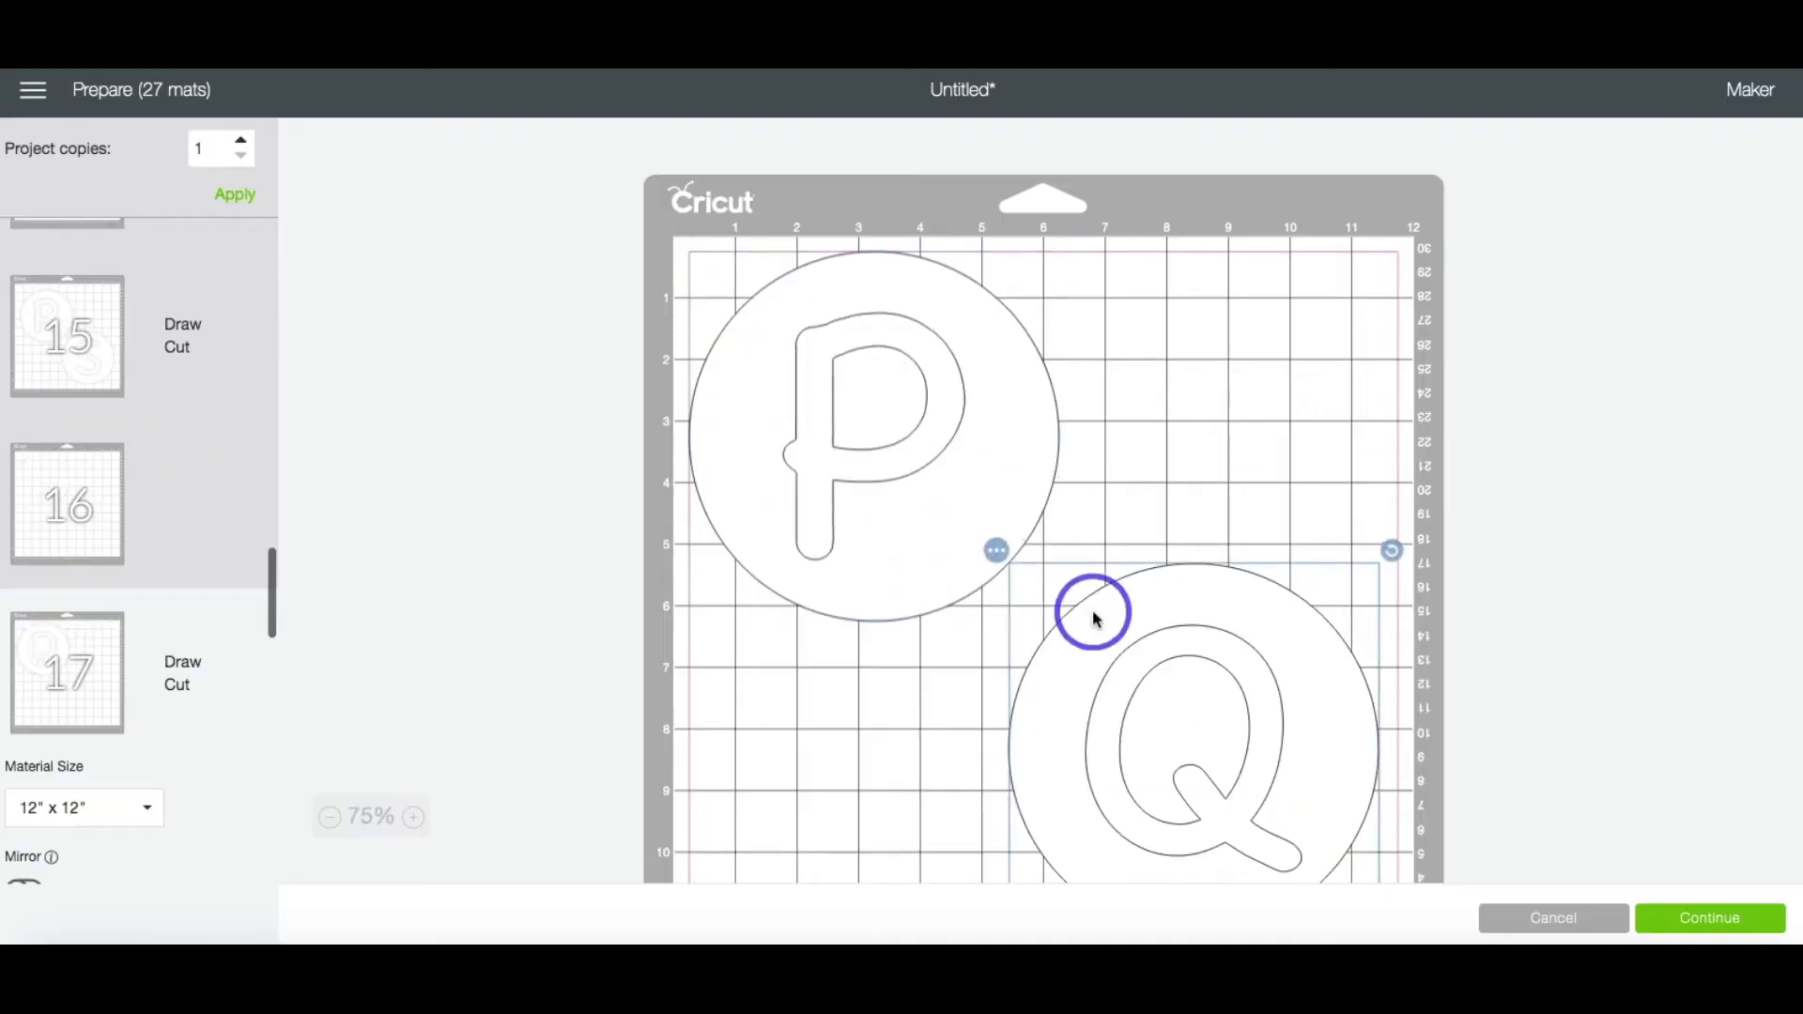
left_click(994, 547)
left_click(907, 380)
left_click(692, 282)
left_click(837, 474)
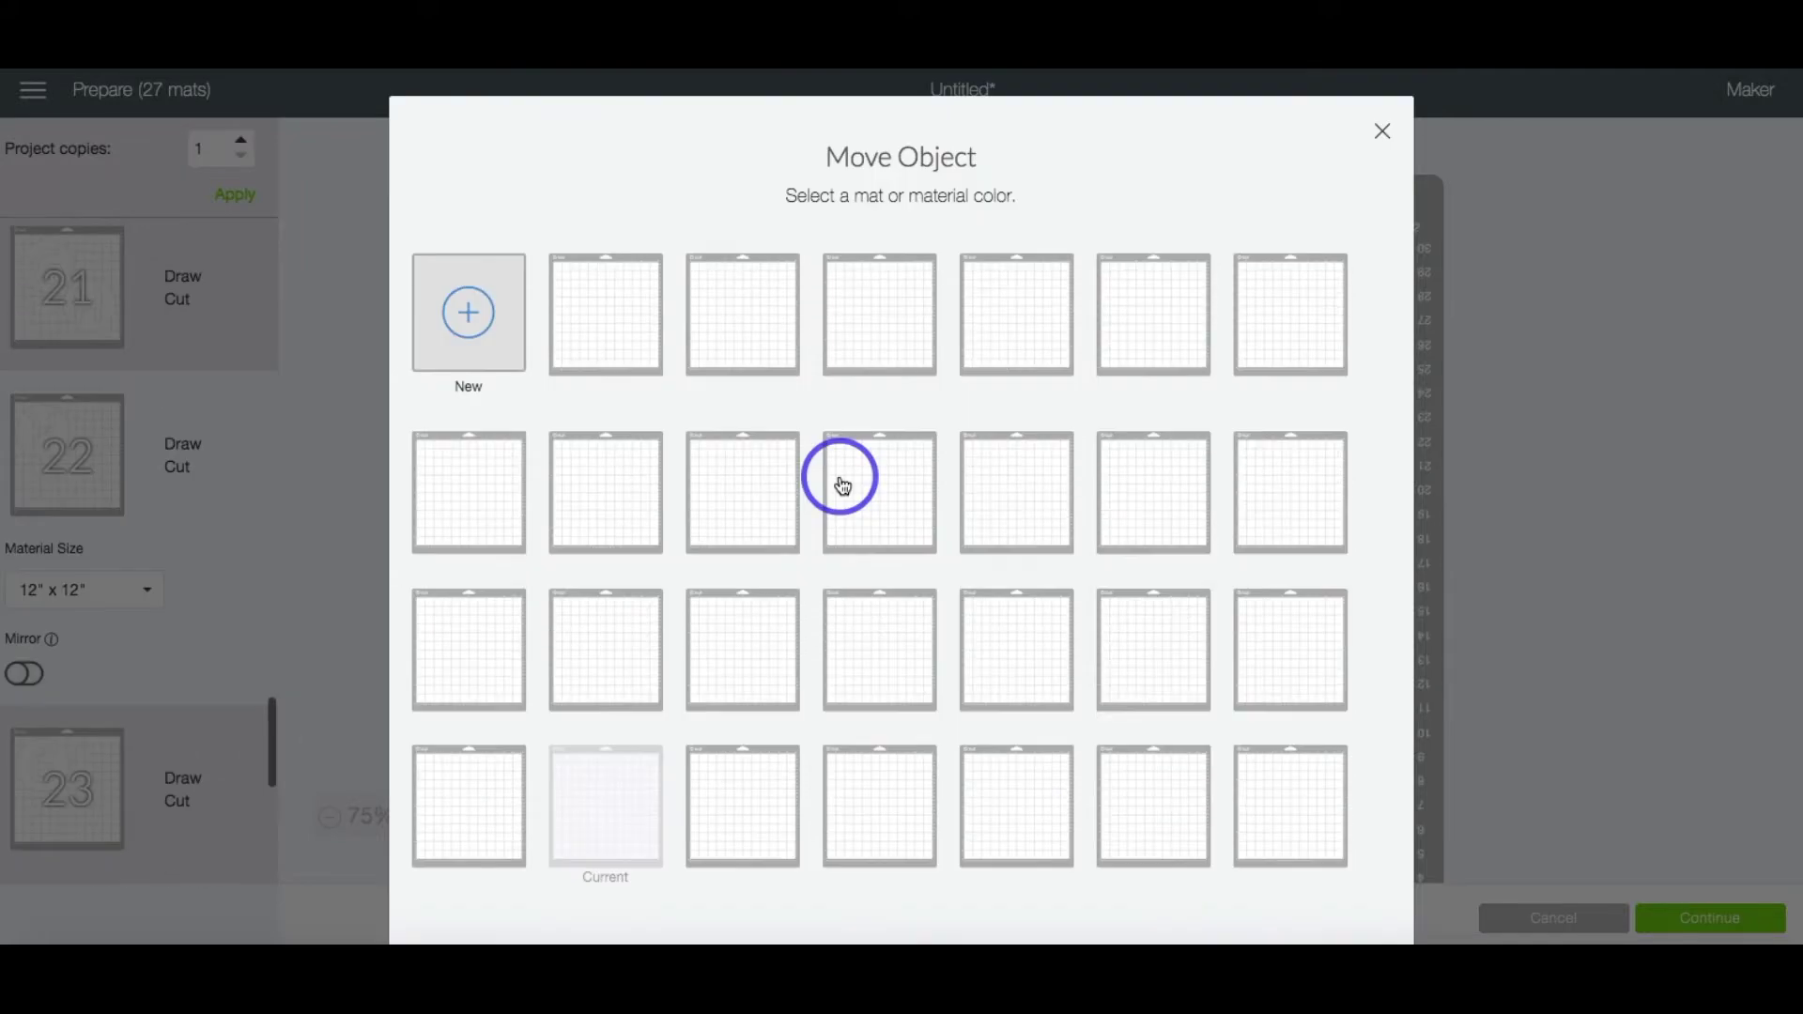
scroll(824, 518, "down", 1)
left_click(1315, 869)
left_click(819, 320)
scroll(141, 469, "down", 2)
- Move C onto the D mat and put A and B together on mat 27
left_click(66, 826)
left_click(673, 234)
left_click(1014, 498)
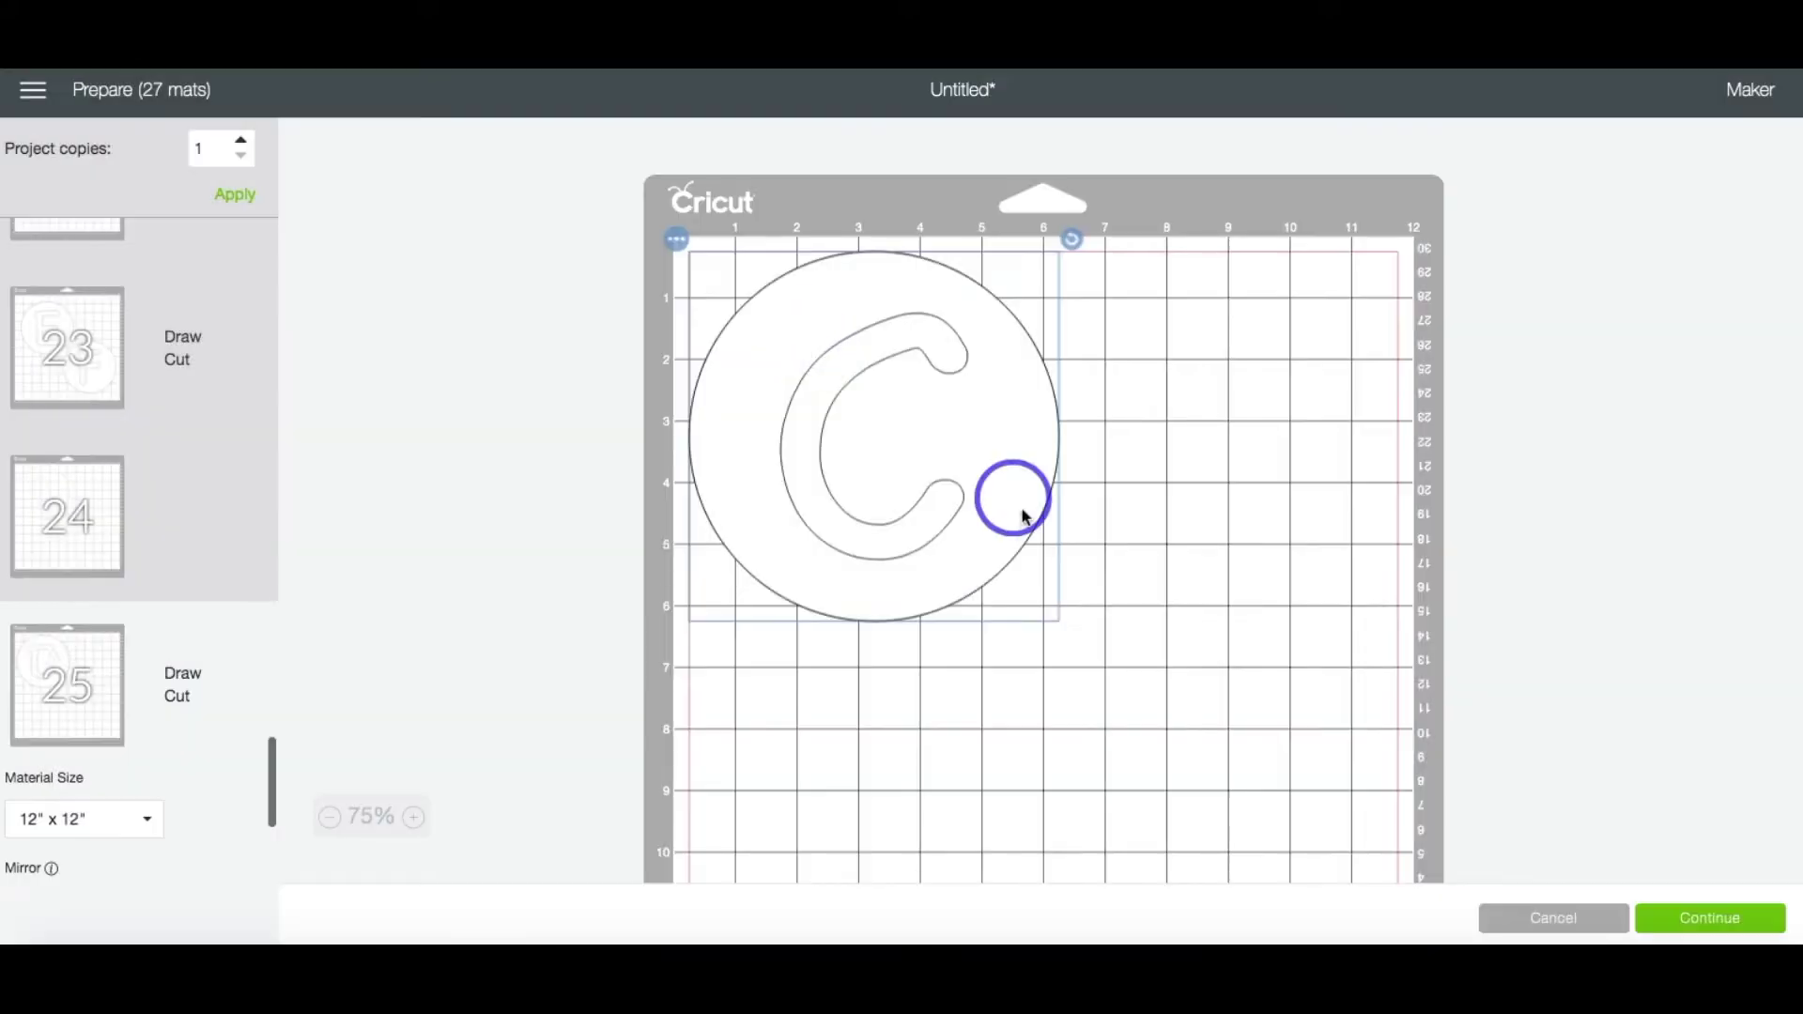
left_click(89, 596)
left_click(688, 257)
left_click(1306, 826)
left_click(813, 282)
left_click(1686, 924)
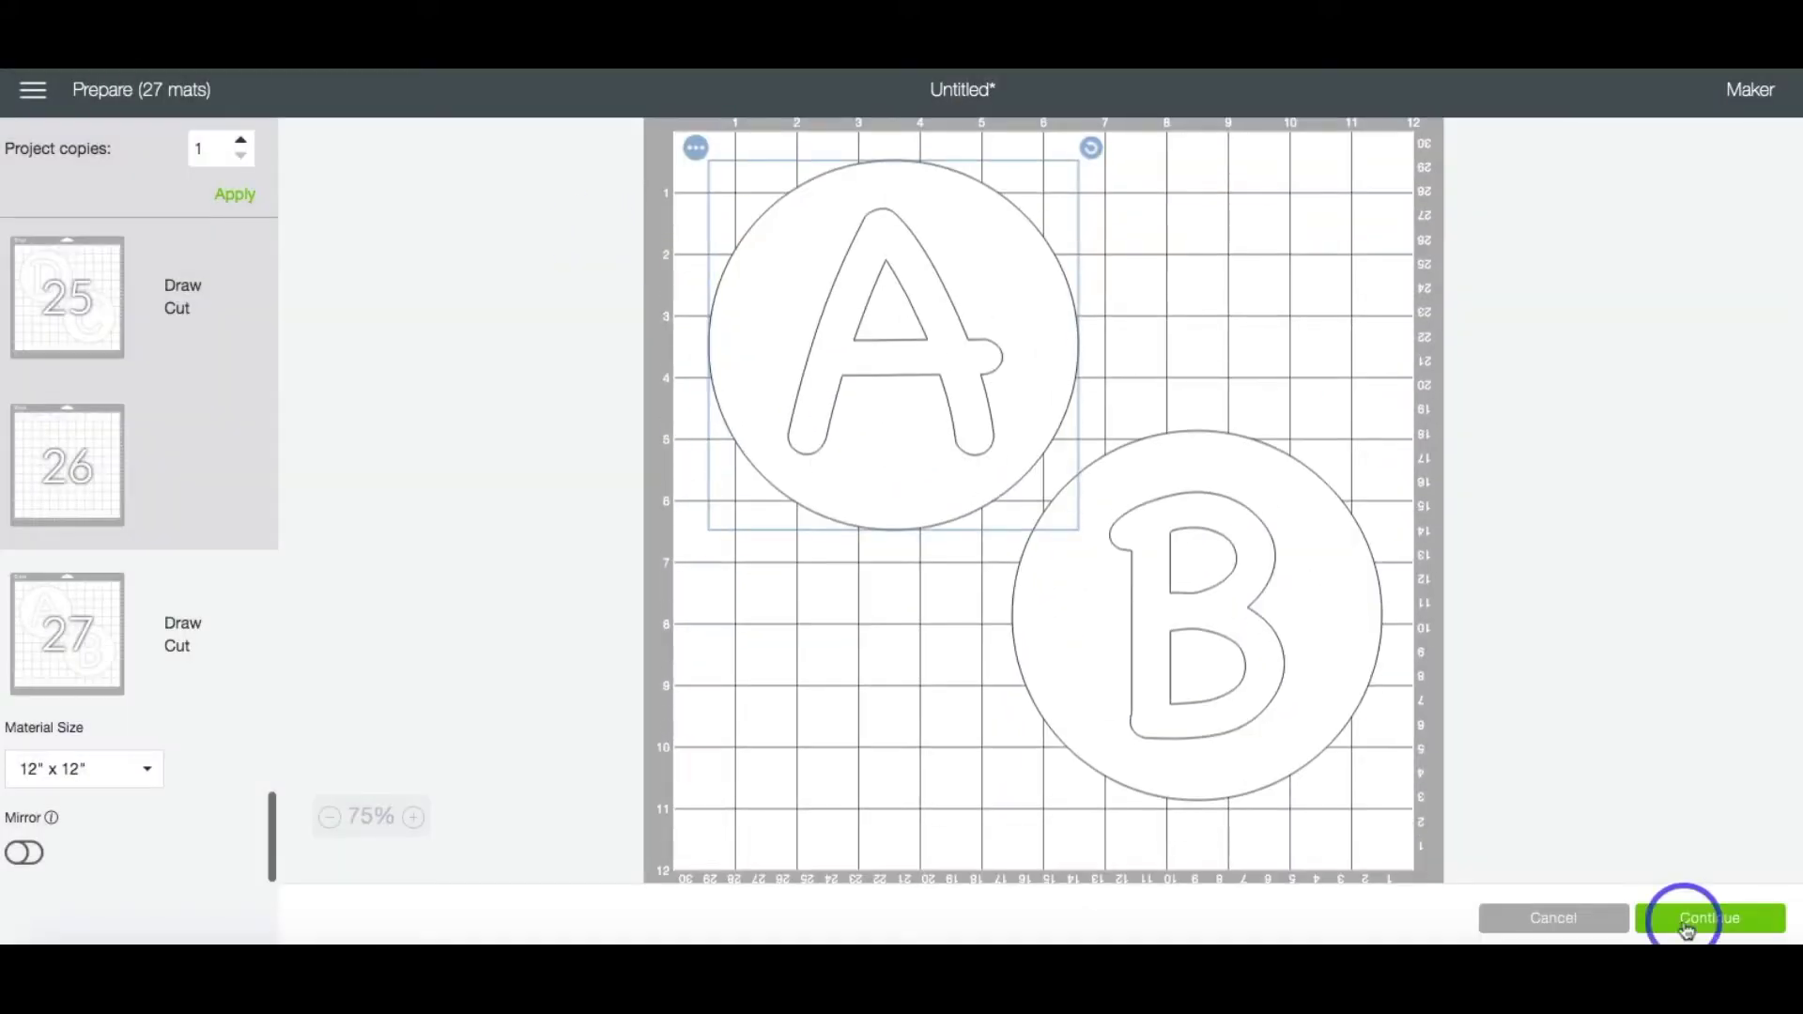